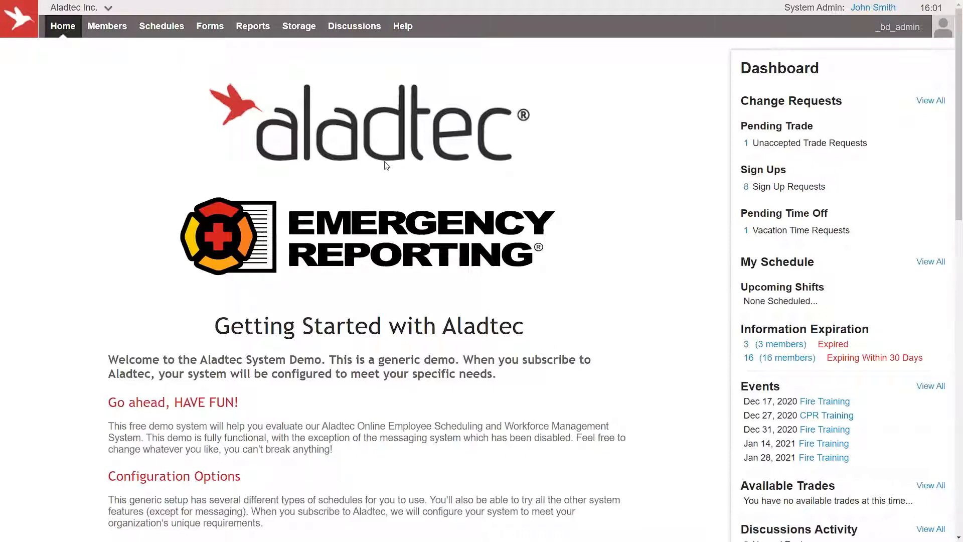
Review the home page and its Dashboard of change requests, schedule, information expiration, events and trades
scroll(610, 277, "down", 4)
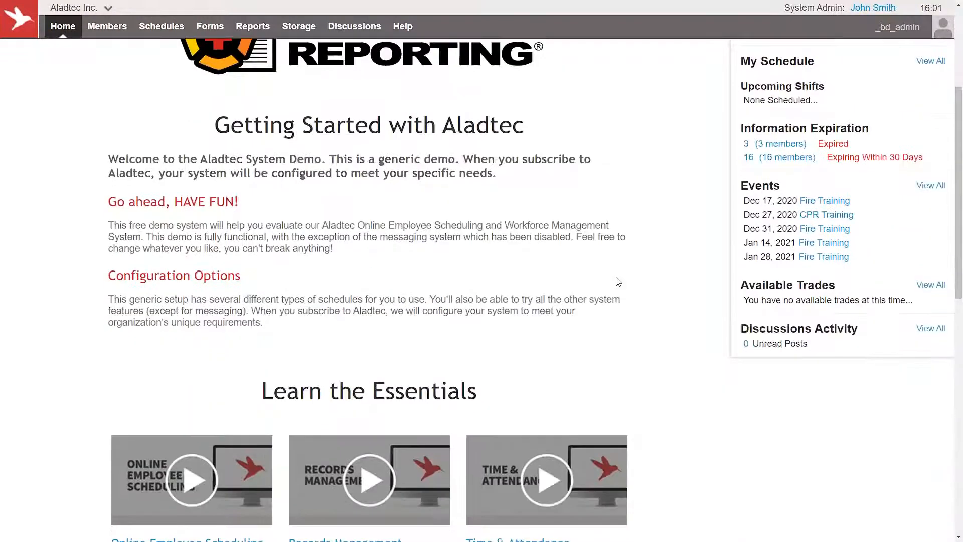
scroll(607, 280, "up", 4)
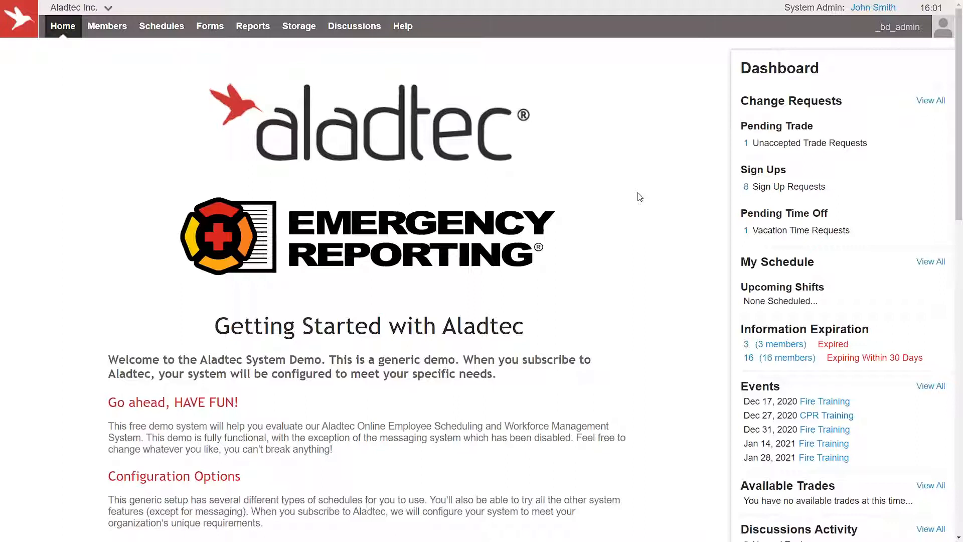
left_click(815, 149)
mouse_move(803, 189)
scroll(702, 304, "down", 1)
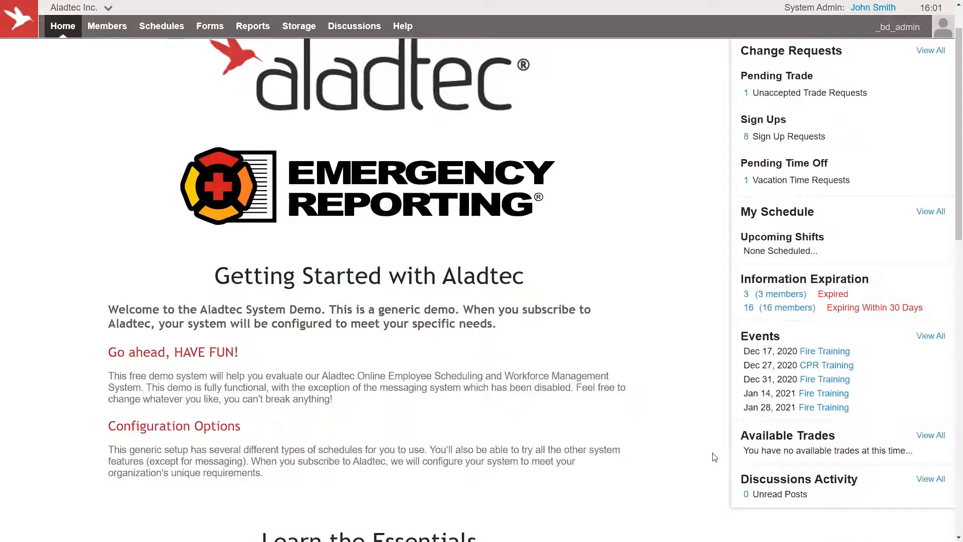
scroll(712, 454, "up", 1)
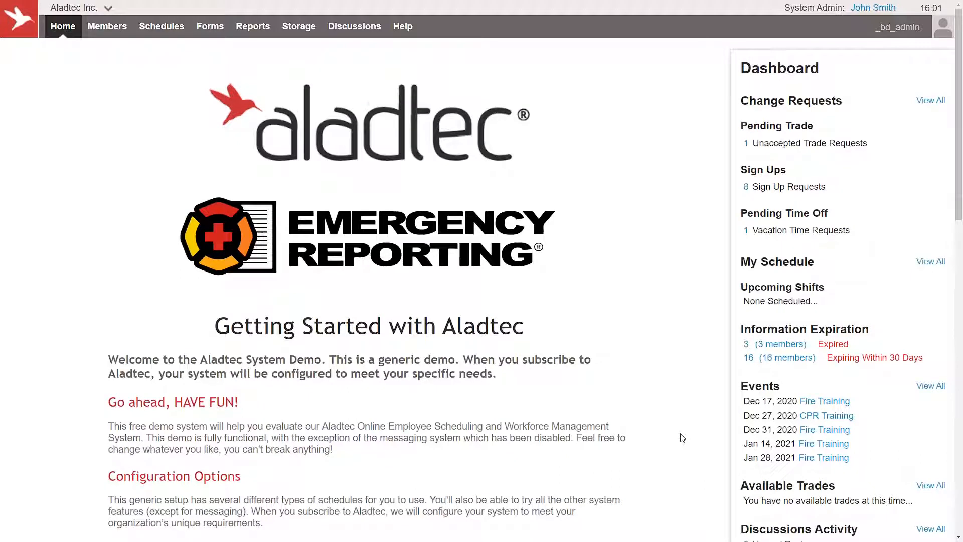
Open the Member Database and examine its columns from member information across to the certifications
left_click(105, 25)
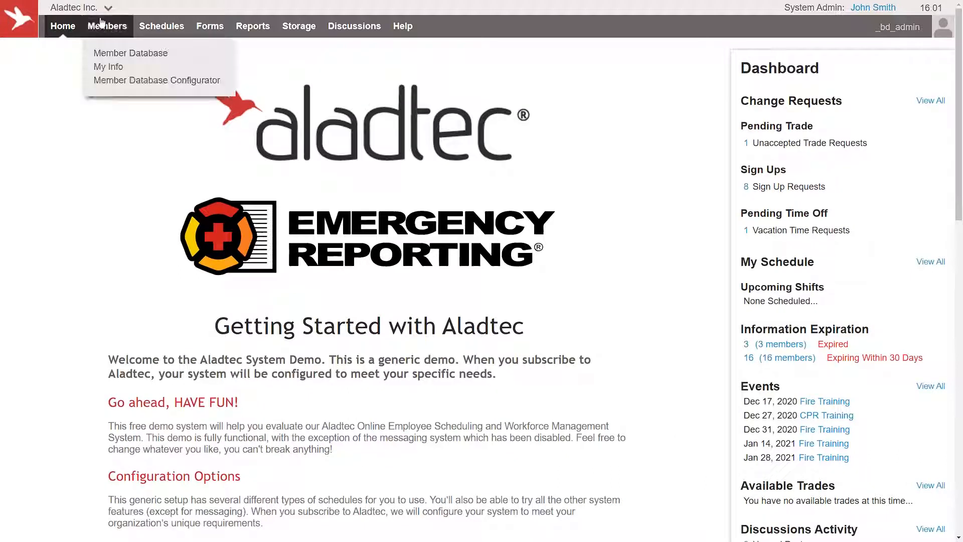
left_click(144, 53)
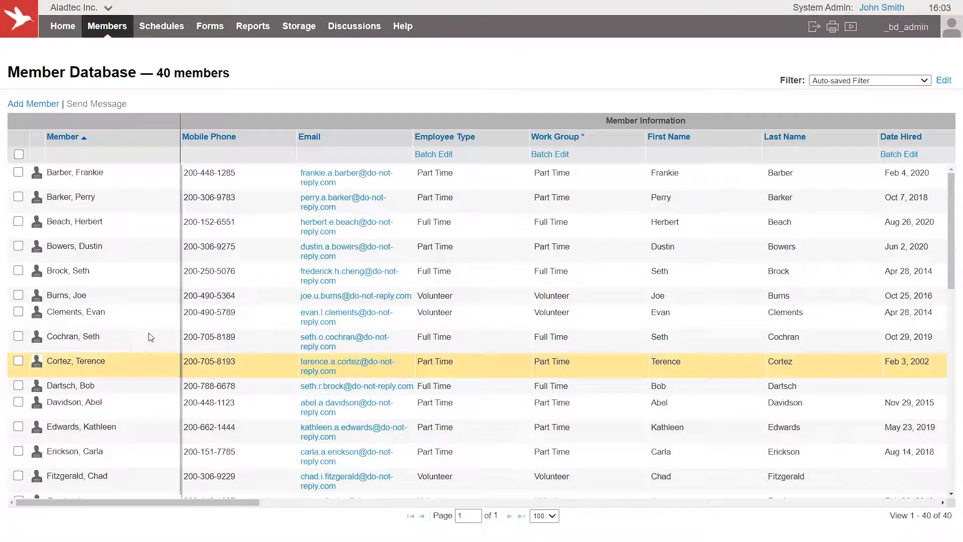
left_click_drag(201, 506, 492, 493)
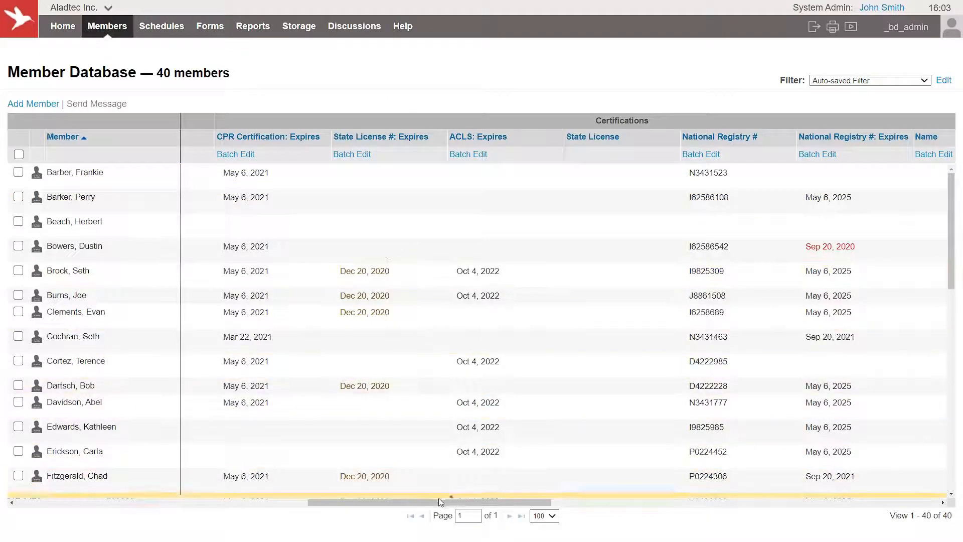
left_click_drag(436, 503, 107, 489)
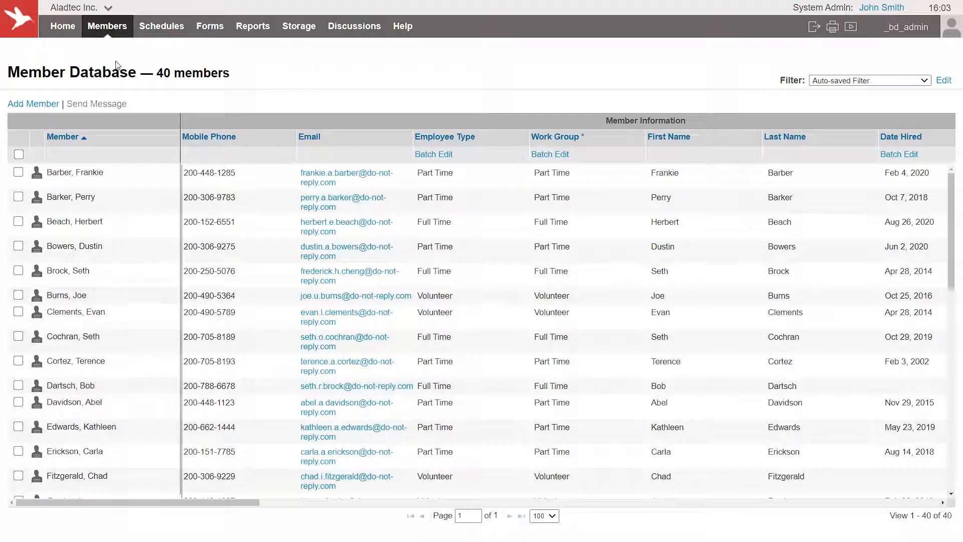
Open the first listed member's record for editing and review the member, messaging and notification sections
left_click(70, 172)
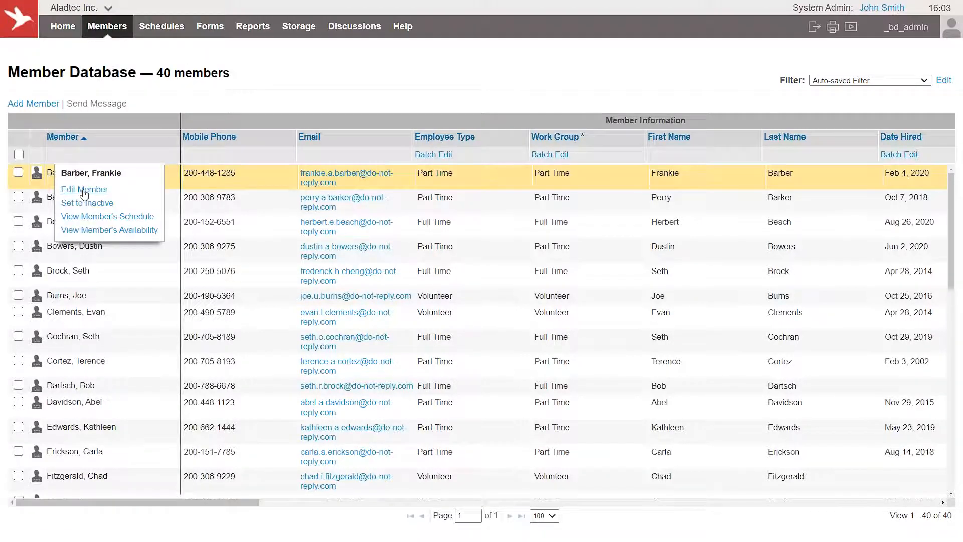
left_click(84, 193)
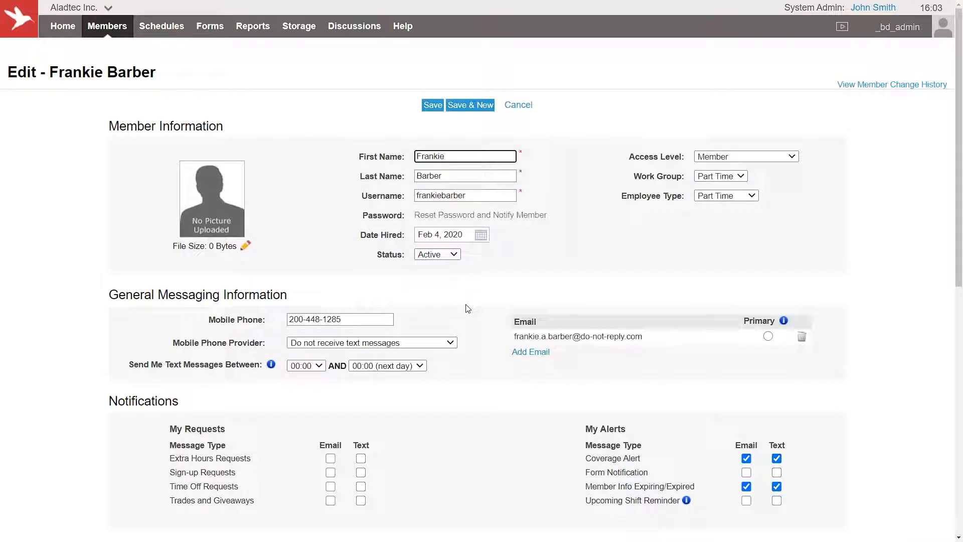
scroll(961, 163, "down", 1)
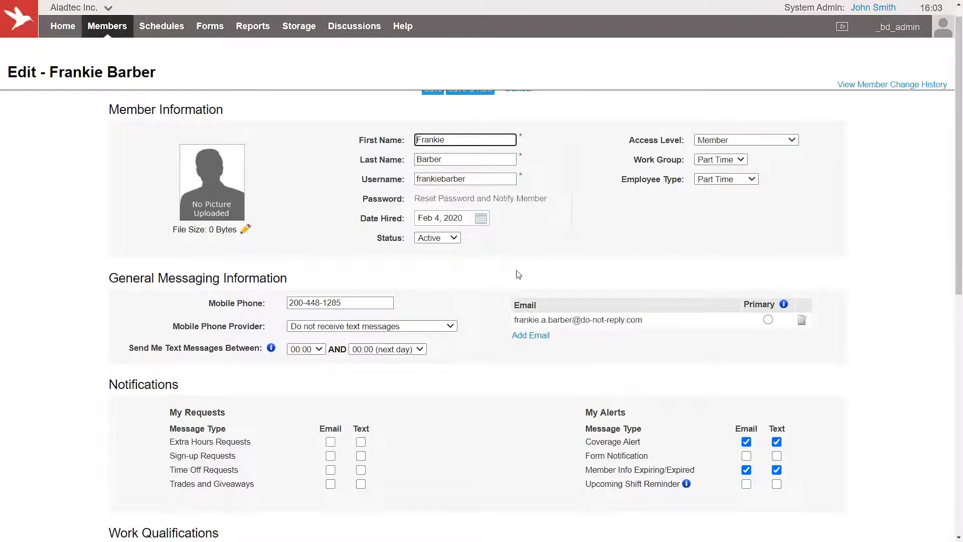
scroll(501, 274, "down", 1)
scroll(501, 275, "down", 1)
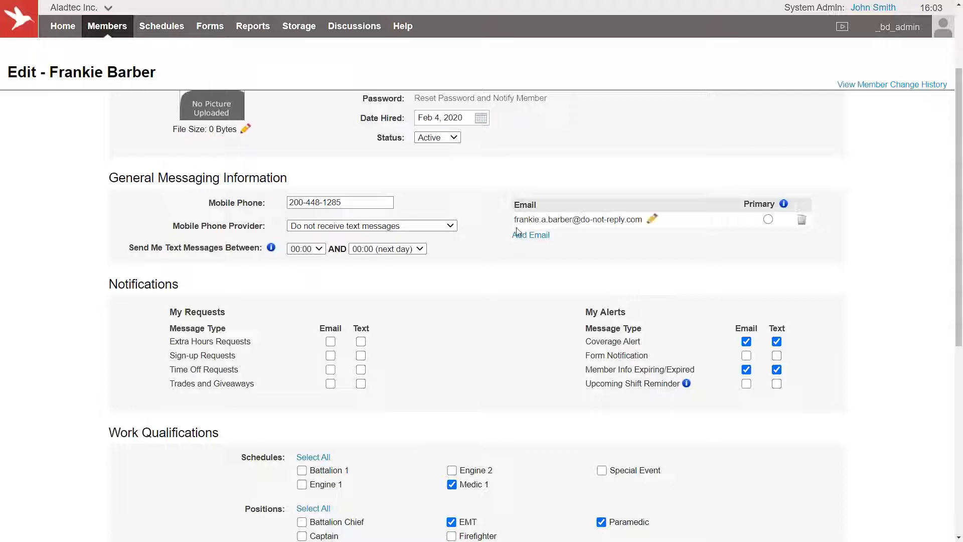
Turn on email notifications for Extra Hours and Time Off Requests, and text notifications for Sign-up Requests and Trades and Giveaways
left_click(330, 341)
left_click(360, 355)
left_click(331, 370)
left_click(361, 384)
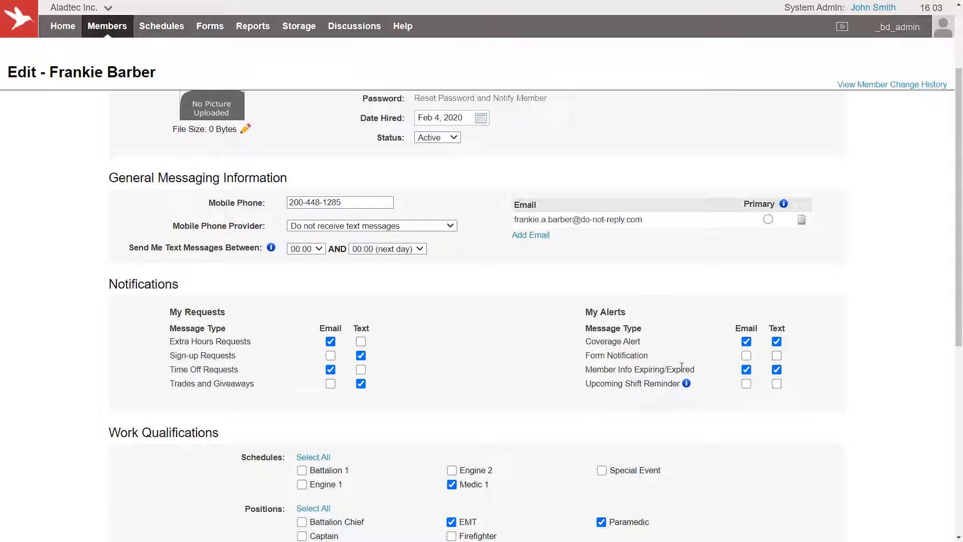
Examine the member's alerts, work qualifications, general information, certifications and emergency contact sections
scroll(682, 367, "down", 1)
mouse_move(689, 341)
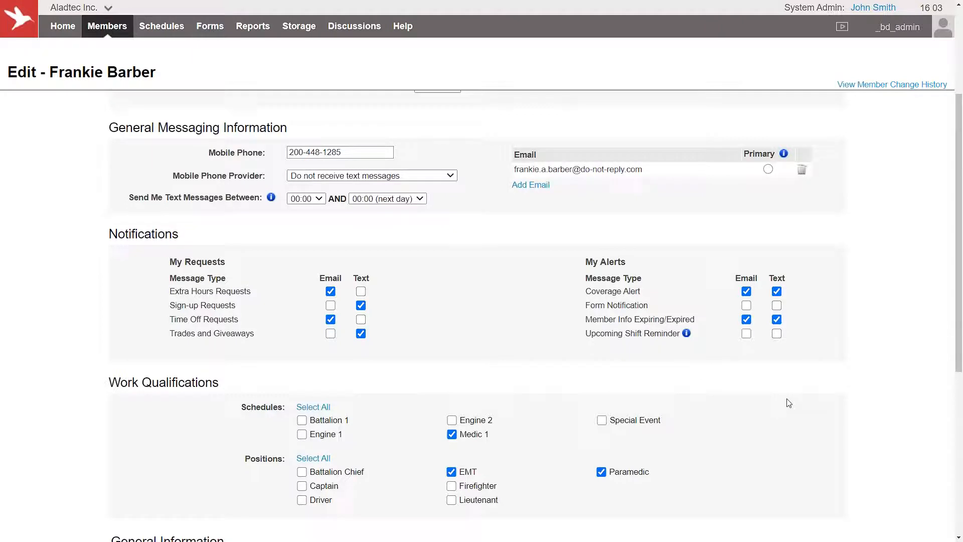
scroll(790, 403, "down", 2)
scroll(790, 402, "down", 4)
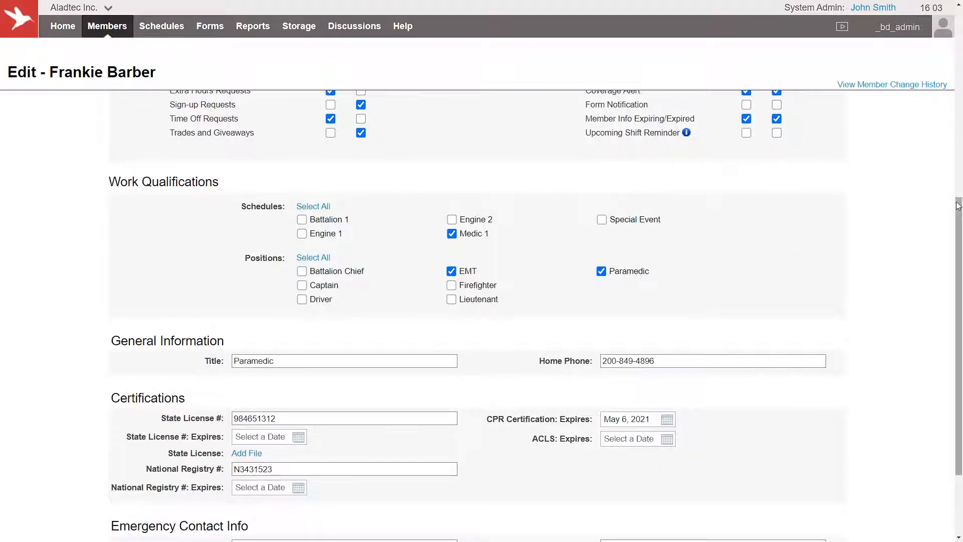
left_click_drag(960, 224, 961, 247)
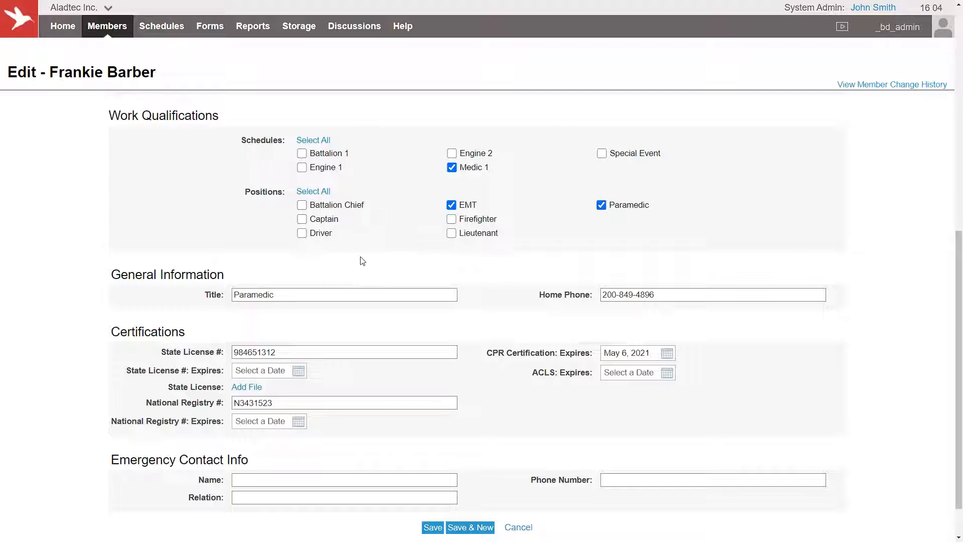
mouse_move(160, 36)
left_click_drag(226, 124, 107, 118)
left_click(140, 163)
scroll(482, 329, "down", 1)
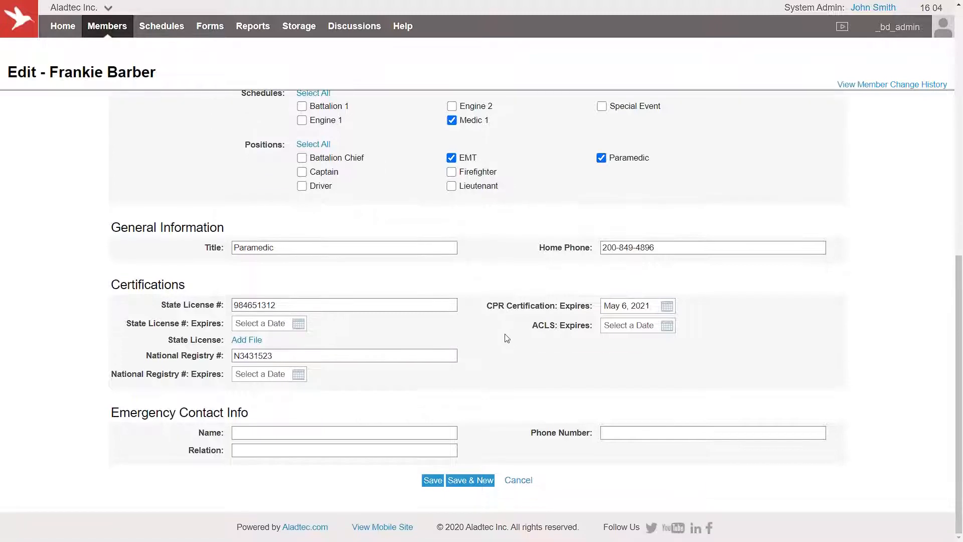
left_click_drag(108, 228, 350, 432)
Open the Member Database Configurator, discarding the unsaved member changes, and show its user-created sections
mouse_move(105, 32)
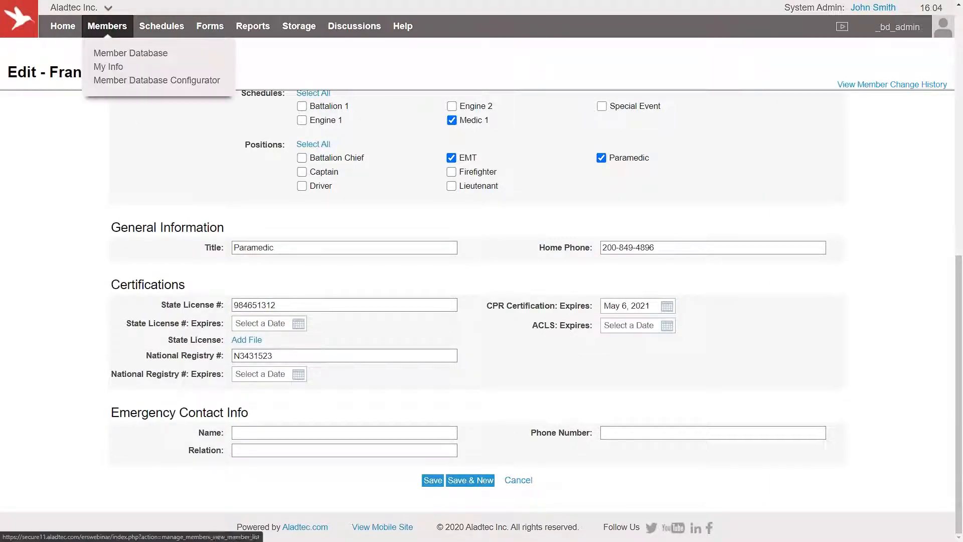
left_click(125, 85)
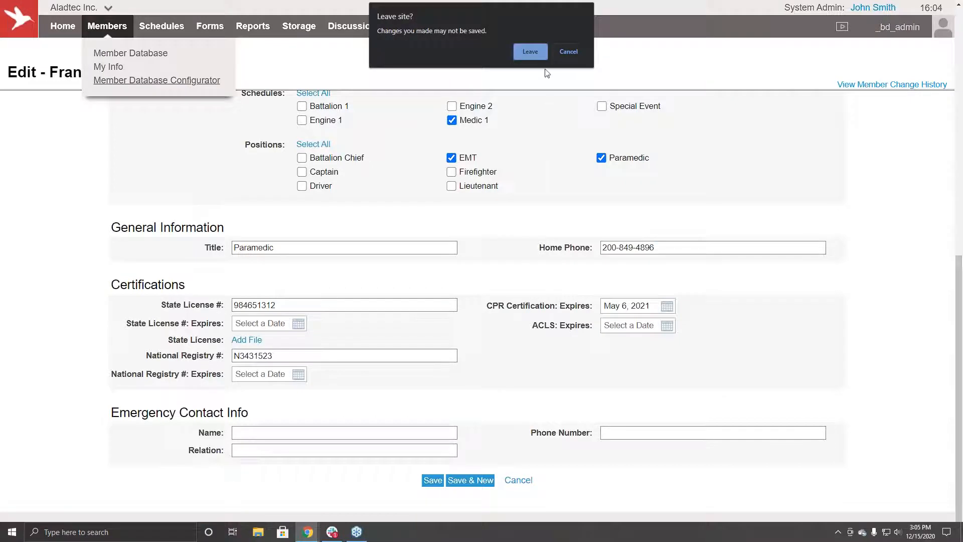
left_click(535, 57)
scroll(467, 293, "down", 3)
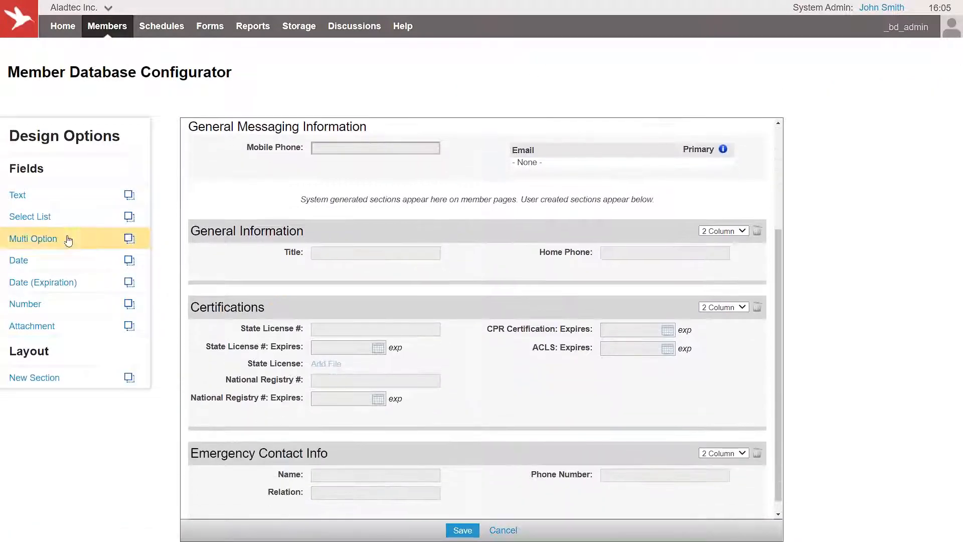
Add Text, two Select List, Date, Number and Date (Expiration) fields to the General Information section
left_click_drag(44, 194, 252, 279)
left_click_drag(53, 218, 125, 311)
left_click_drag(43, 266, 283, 339)
left_click_drag(86, 305, 538, 281)
left_click_drag(47, 299, 570, 348)
Return to the Member Database, leaving the configurator without saving the added fields
left_click(120, 36)
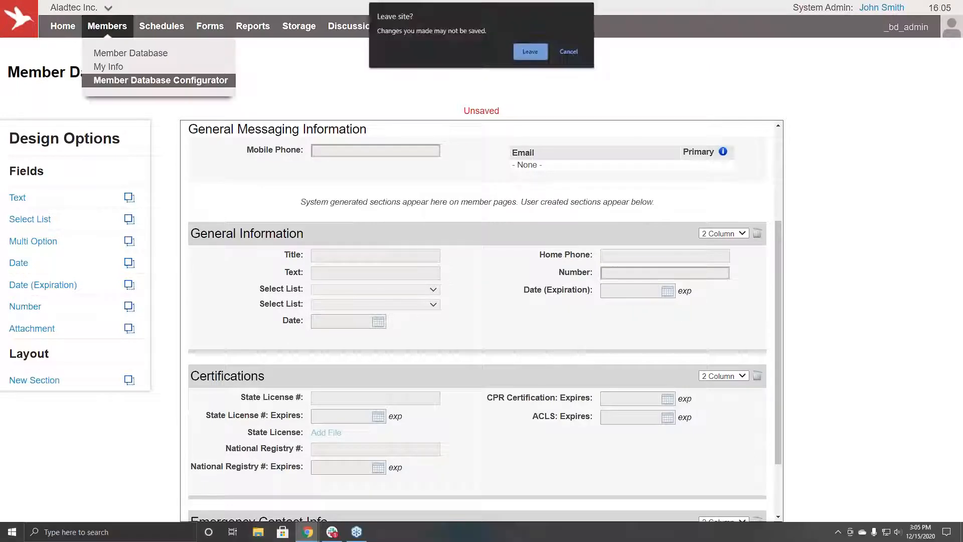
left_click(531, 52)
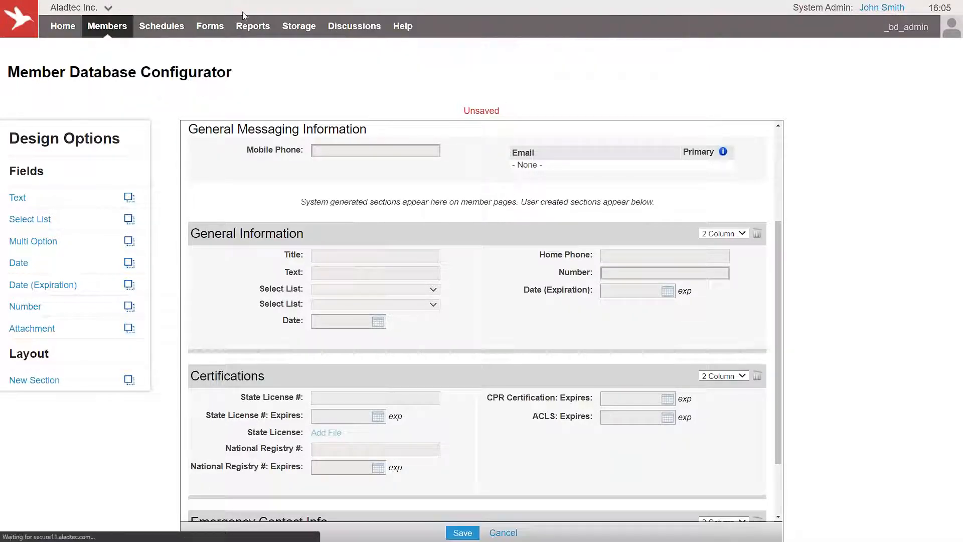
mouse_move(162, 28)
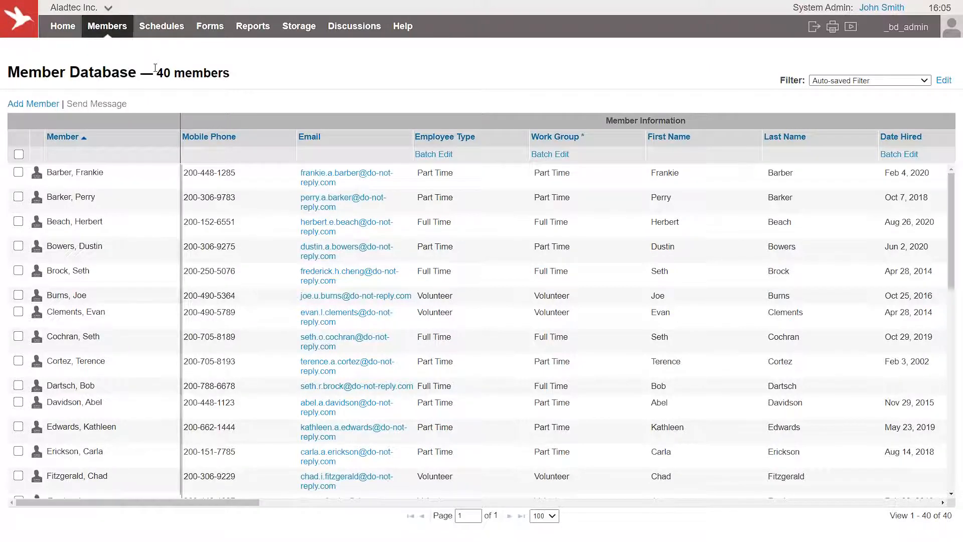
Start a group message to all members with the Phone Text Message Only type, and close it without sending, deselecting the members
left_click(20, 155)
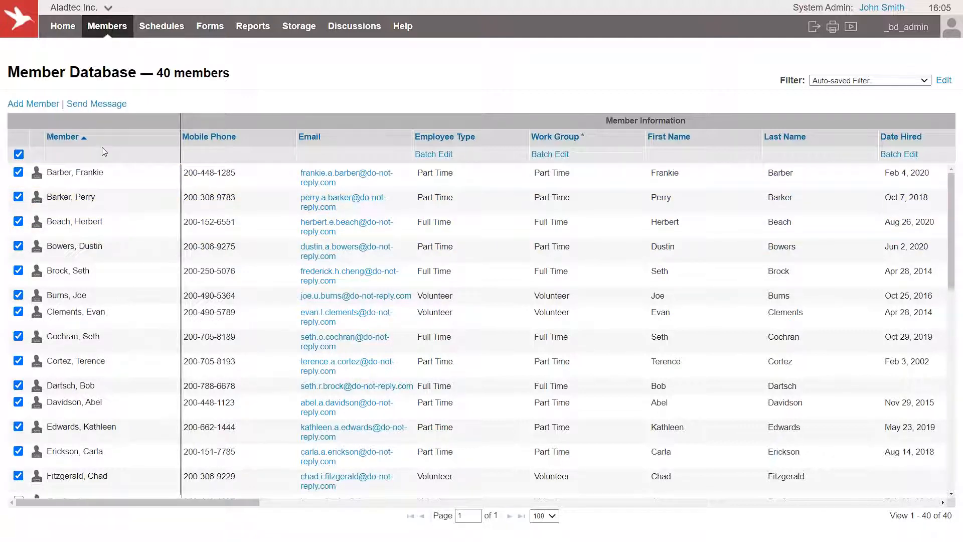
left_click(102, 104)
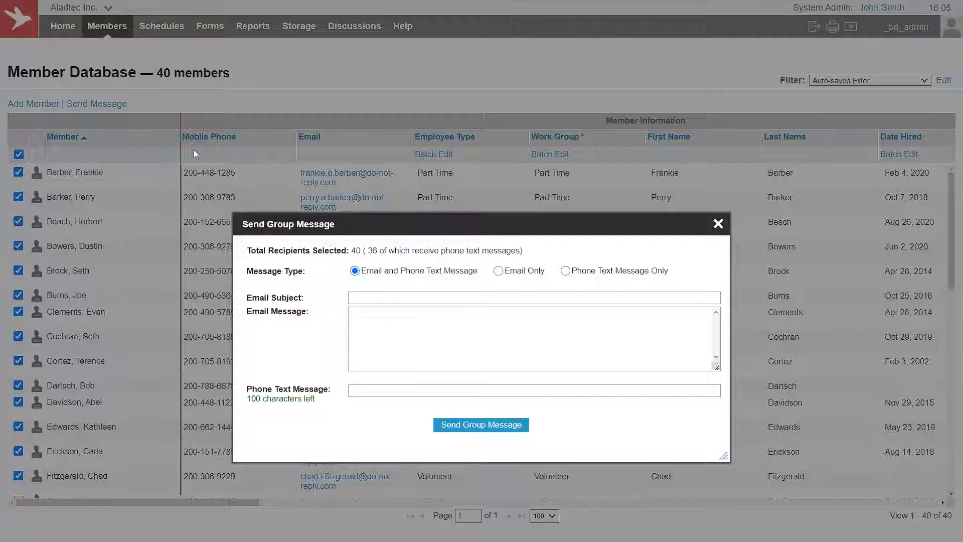
left_click_drag(362, 267, 503, 272)
left_click(503, 272)
left_click(565, 271)
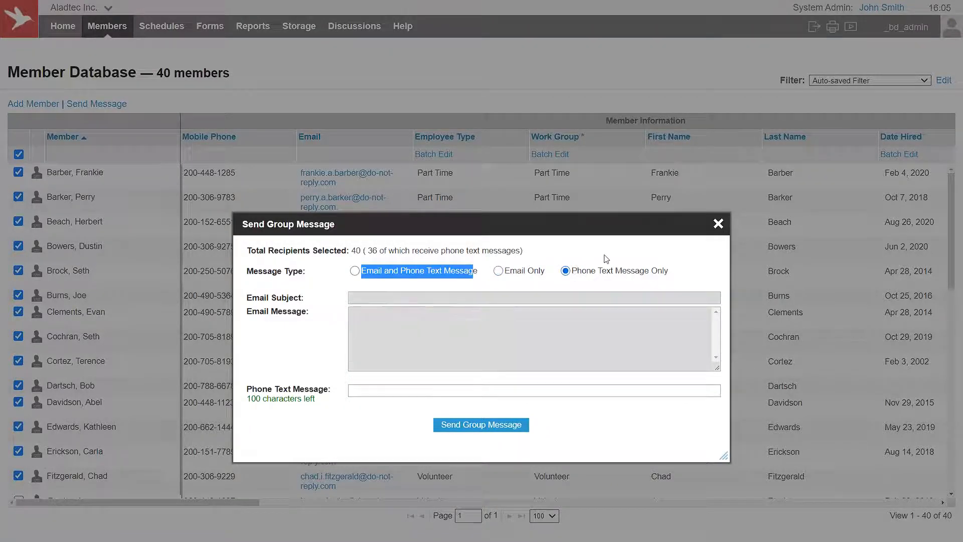
left_click(718, 224)
left_click(19, 154)
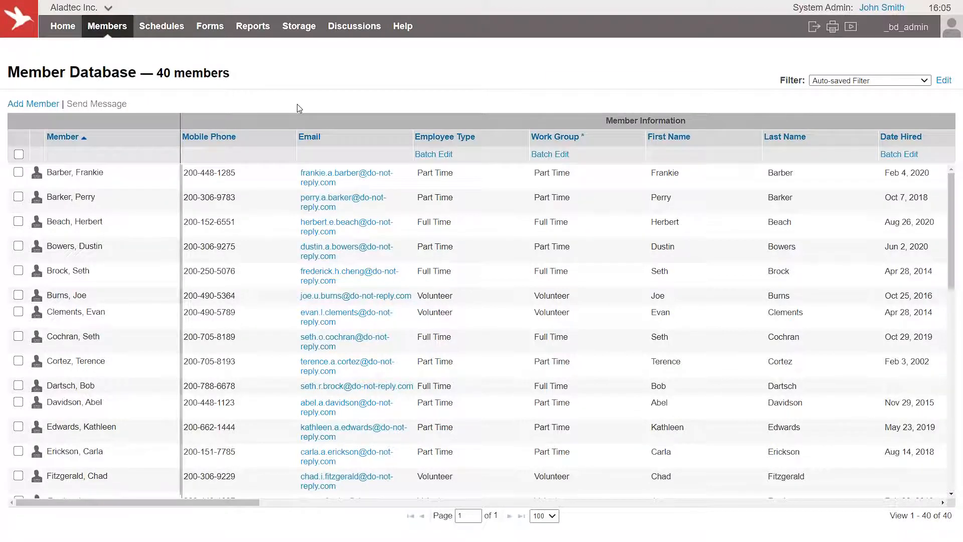
Open the schedule's Monthly Calendar View and bring the middle weeks of December into view
scroll(474, 226, "down", 1)
scroll(474, 226, "up", 1)
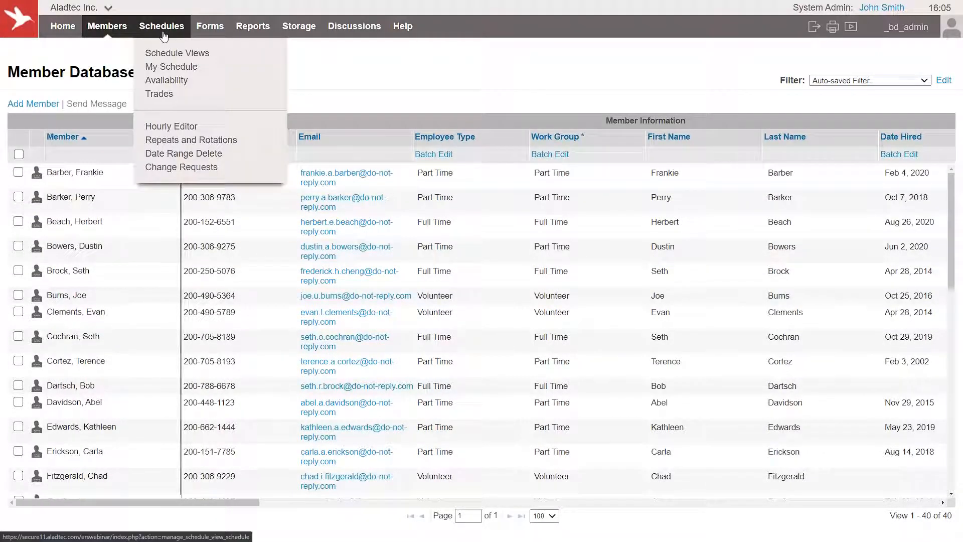
left_click(163, 31)
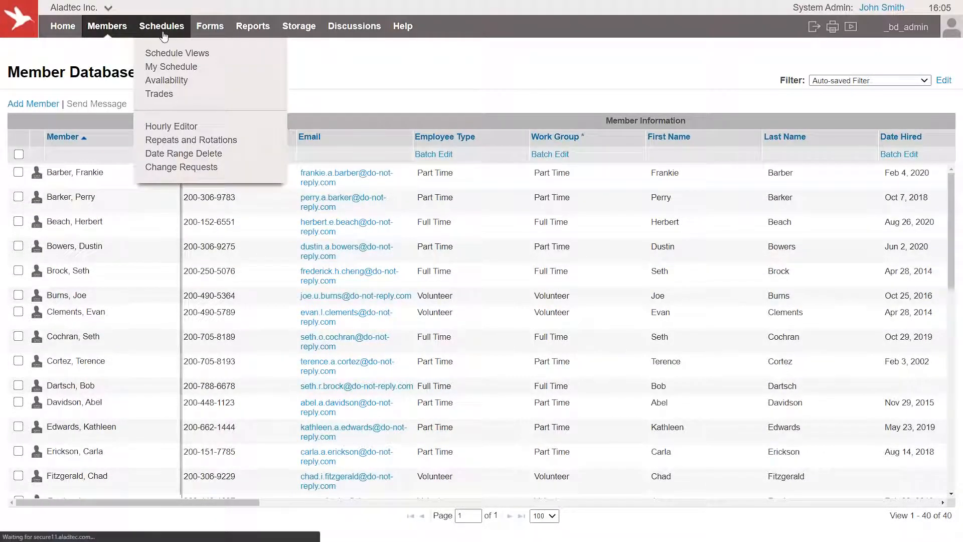
scroll(219, 110, "down", 6)
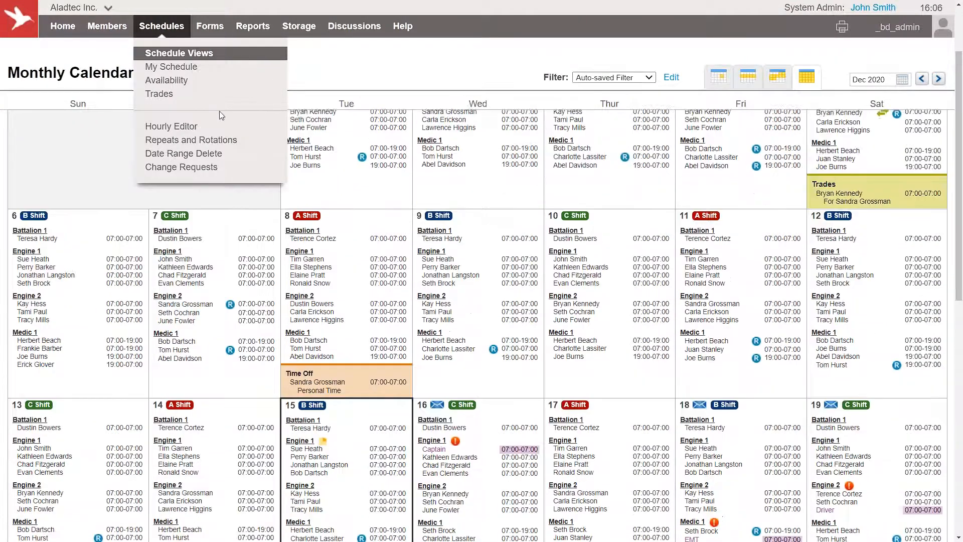
scroll(631, 281, "down", 1)
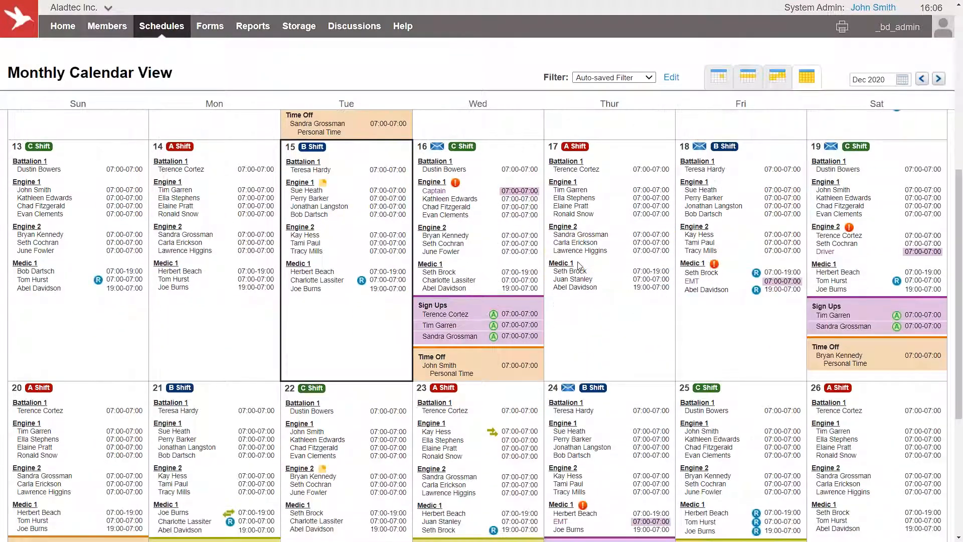
Enlarge the page and examine the calendar's shifts, open positions, sign ups and time off for mid to late December
key("ctrl+plus")
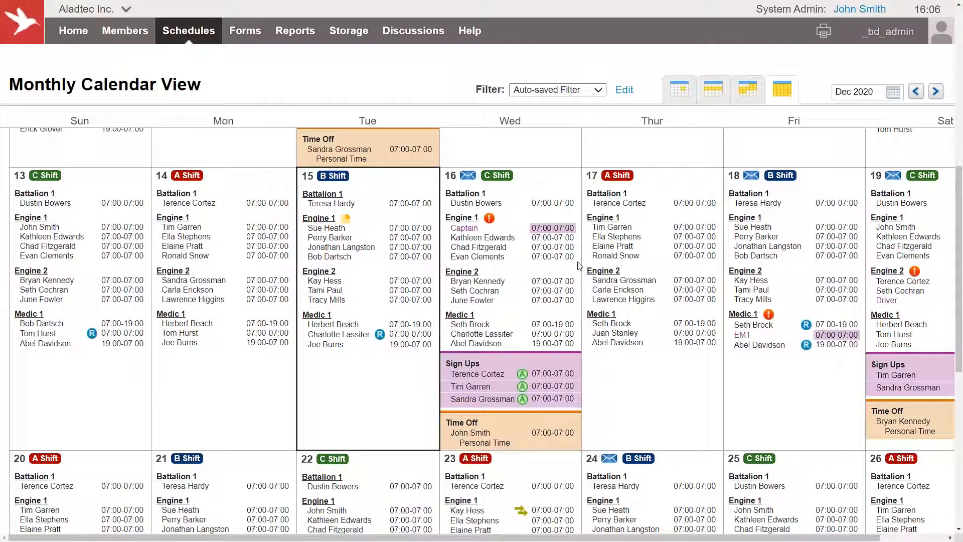
left_click(803, 206)
scroll(644, 370, "down", 2)
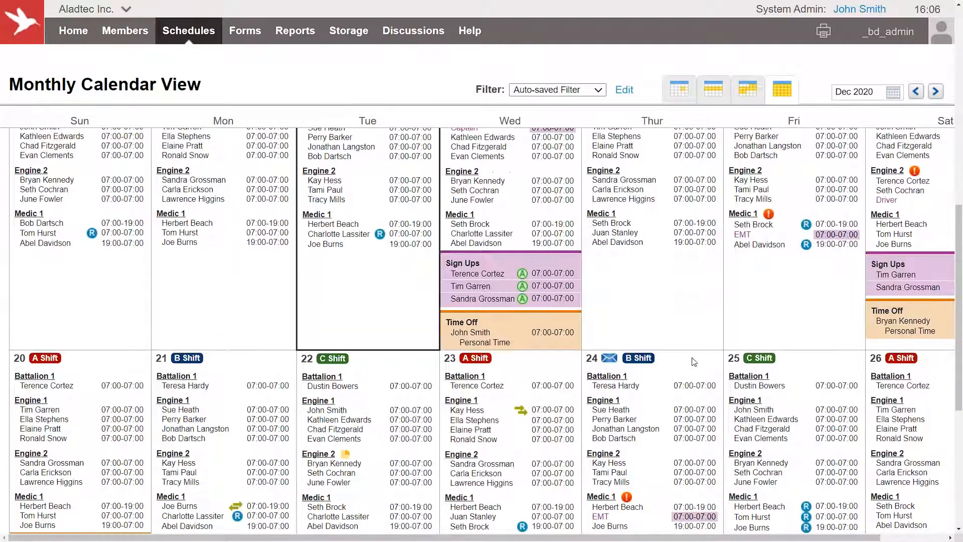
scroll(682, 358, "up", 2)
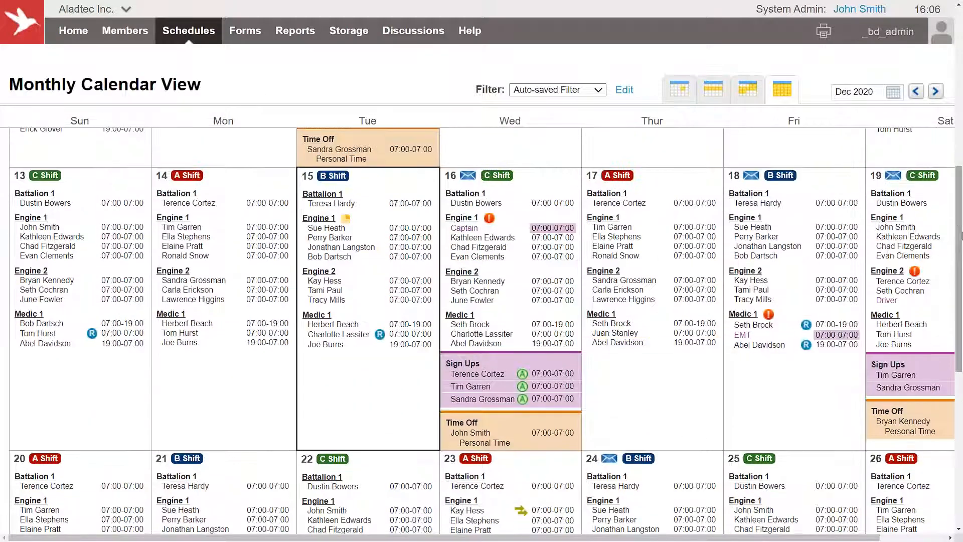
left_click_drag(960, 227, 959, 236)
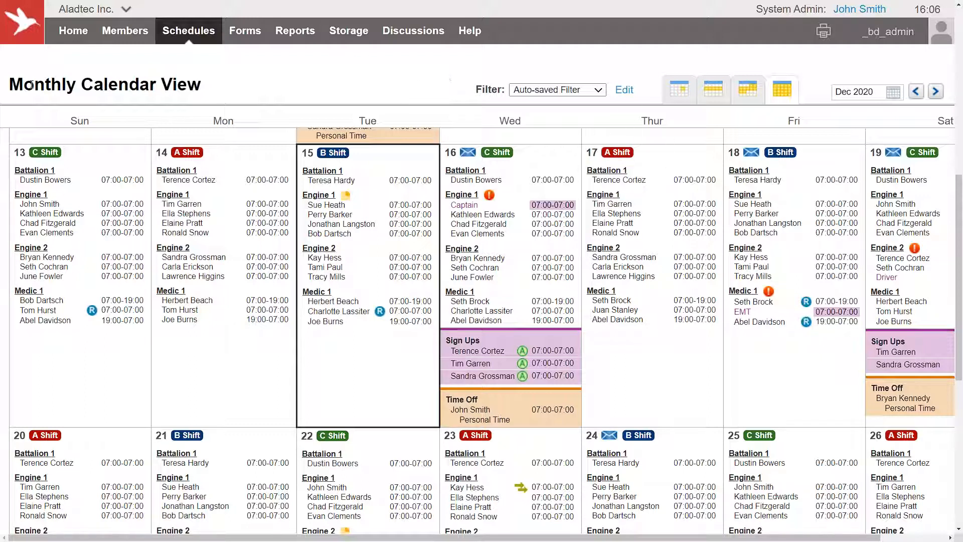
Look over the trades, sign ups and open positions in the last weeks of the December calendar
left_click_drag(19, 84, 229, 86)
left_click(232, 86)
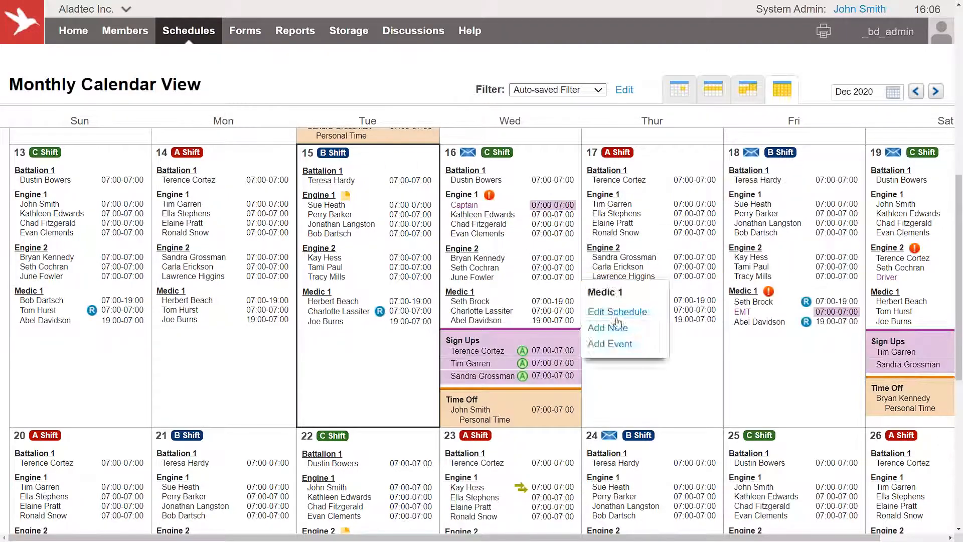
scroll(698, 374, "down", 1)
scroll(697, 374, "down", 5)
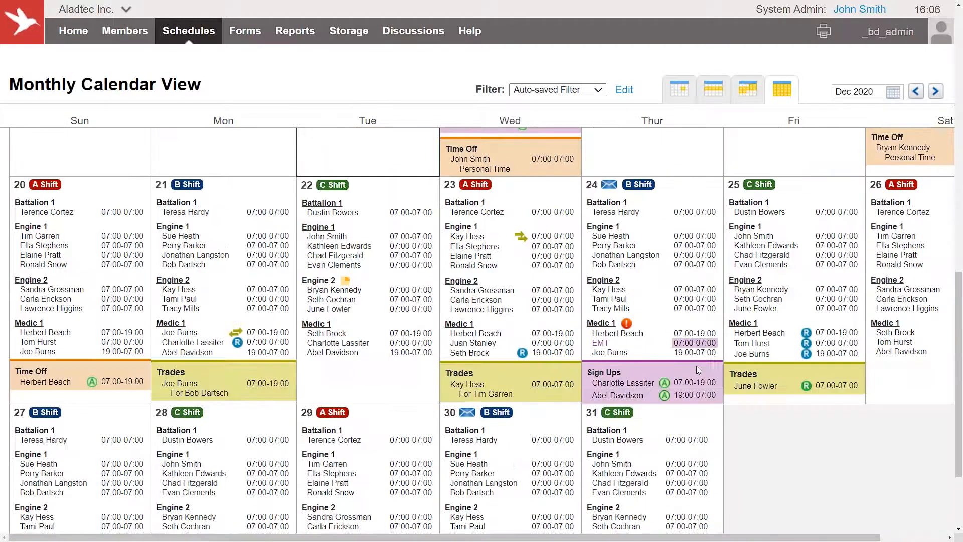
scroll(694, 370, "up", 5)
scroll(694, 370, "up", 1)
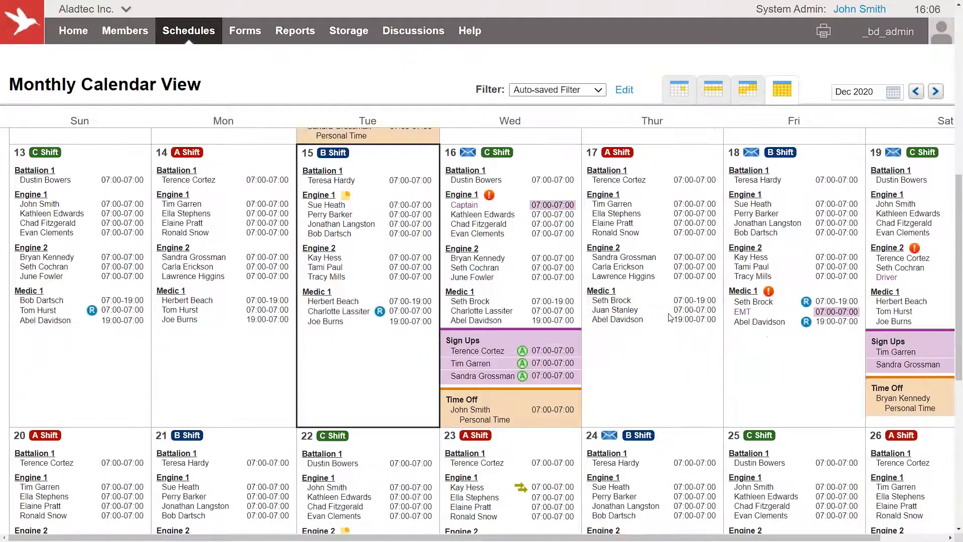
Edit the calendar filter to deselect all work schedules, select only Engine 1, and apply it
left_click(626, 91)
left_click(455, 120)
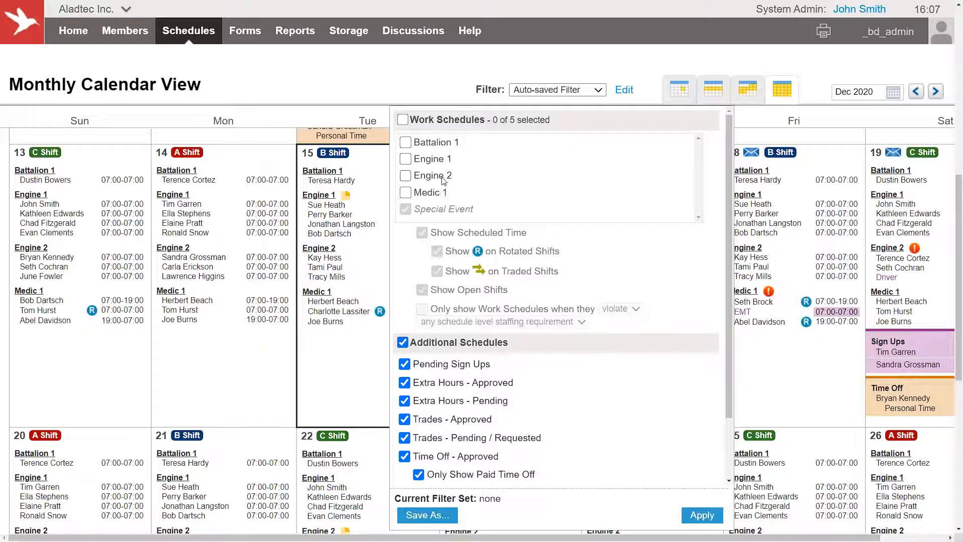
left_click(447, 161)
left_click_drag(453, 160, 417, 162)
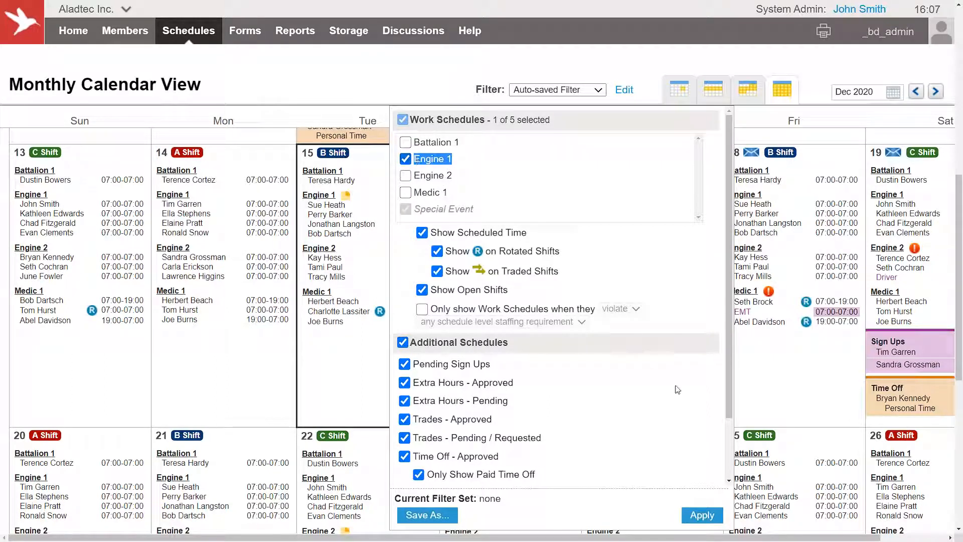
left_click(702, 515)
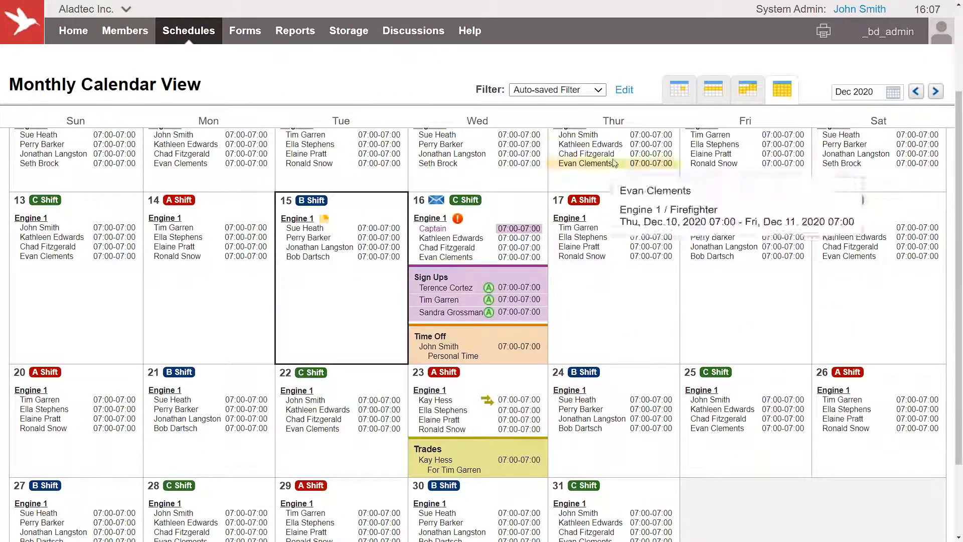
Add the Battalion 1 and Engine 2 work schedules to the calendar filter and apply it
left_click(625, 90)
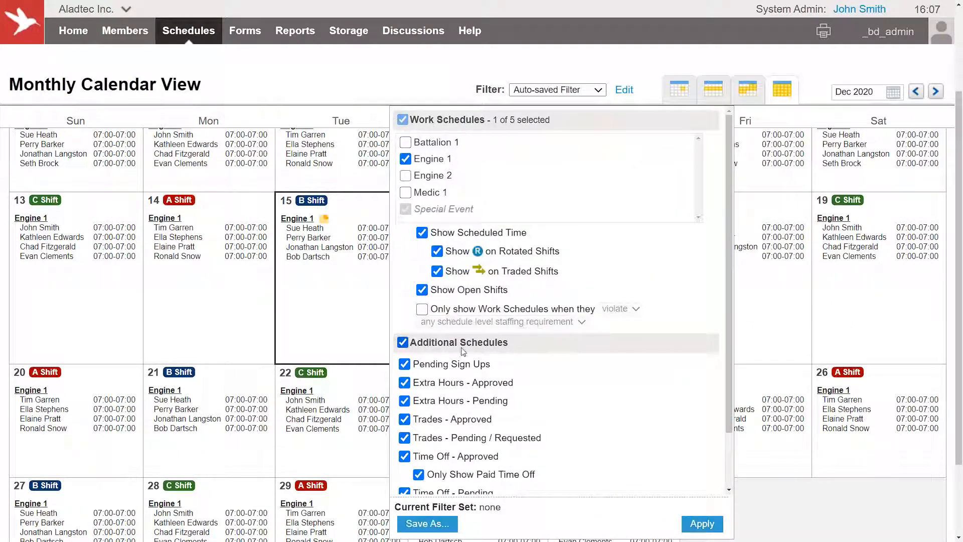
scroll(434, 436, "down", 1)
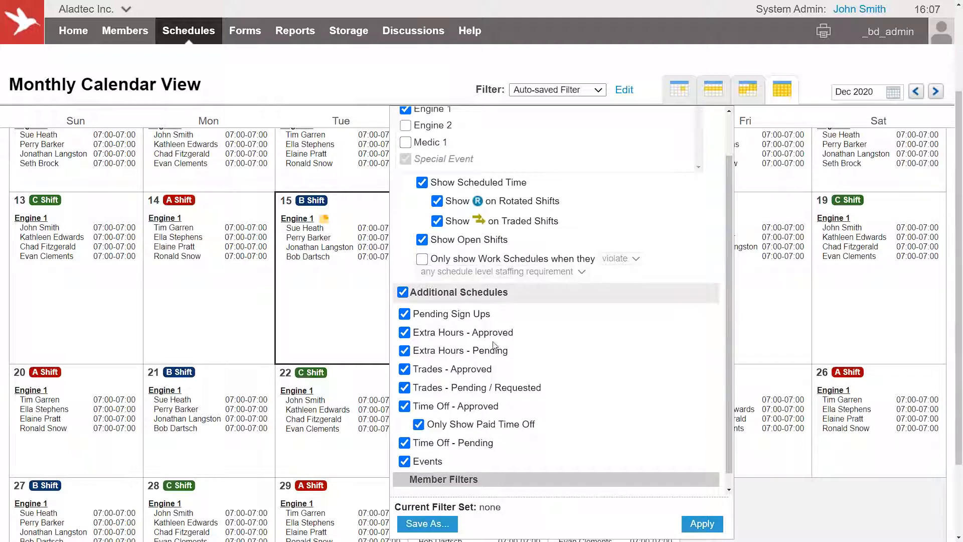
scroll(494, 347, "up", 1)
left_click(423, 176)
left_click(701, 524)
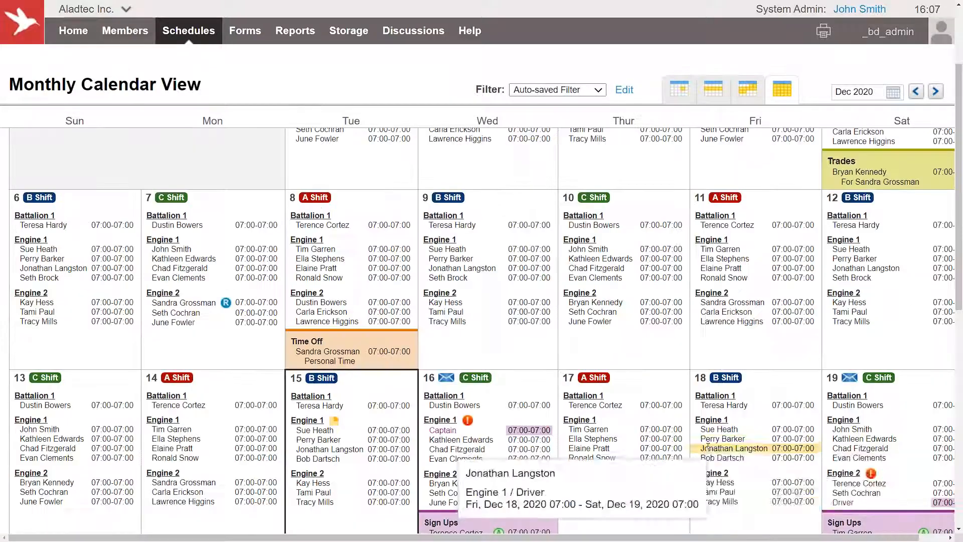
scroll(708, 445, "down", 4)
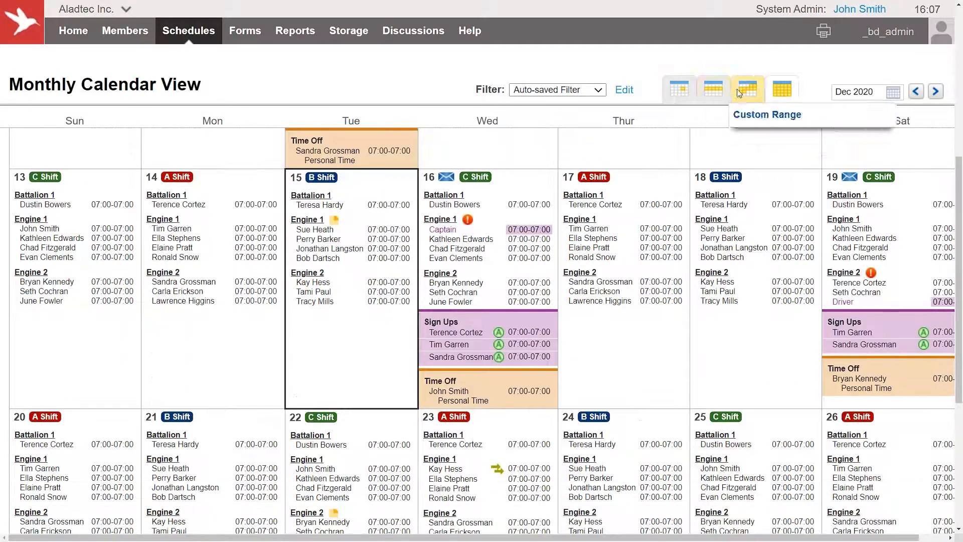
Switch to the Weekly Shifts View for Dec 13 to Dec 19, 2020 and review the positions of each schedule
mouse_move(715, 93)
left_click(715, 139)
left_click(537, 228)
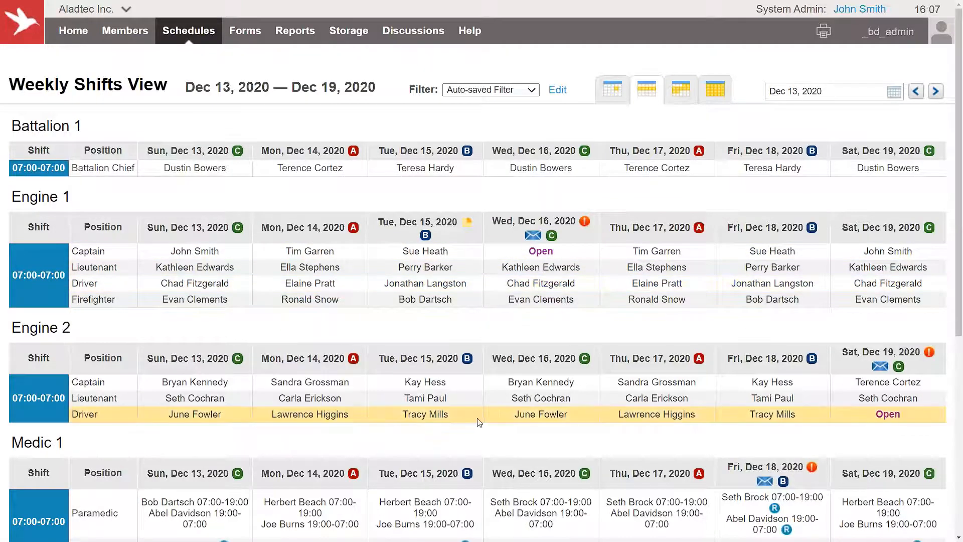
scroll(477, 419, "down", 1)
scroll(477, 422, "down", 1)
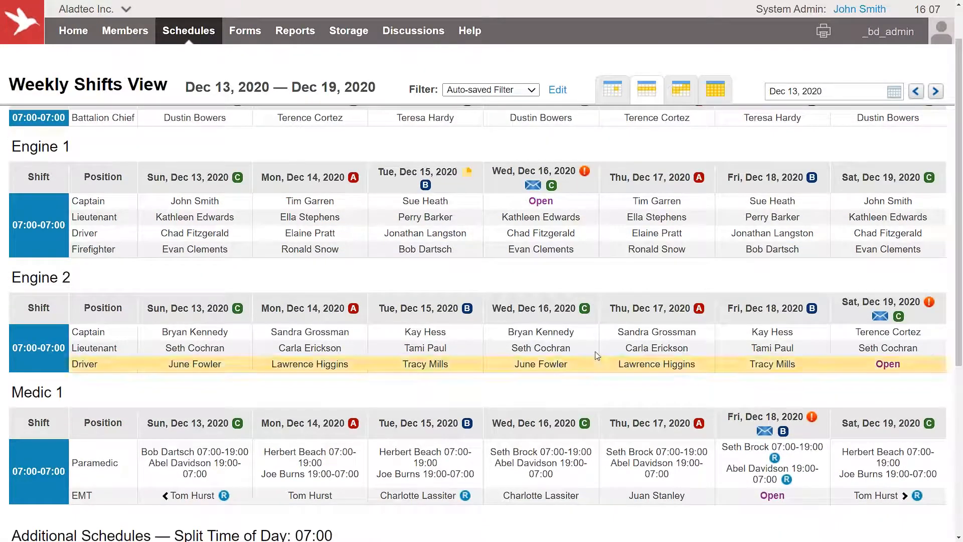
Check the Daily Summary View for Dec 15, 2020, and return to the Monthly Calendar View at mid December
mouse_move(613, 90)
left_click(625, 136)
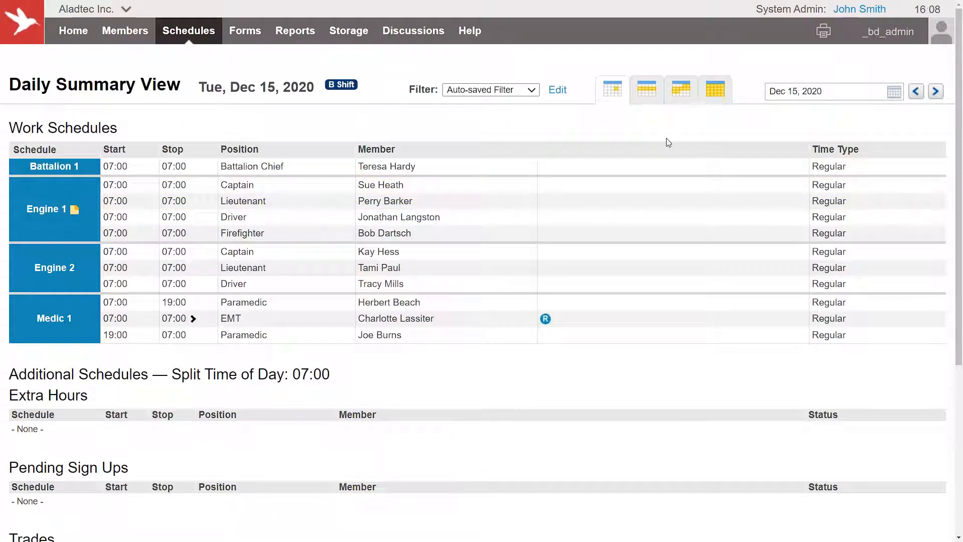
mouse_move(716, 91)
left_click(723, 112)
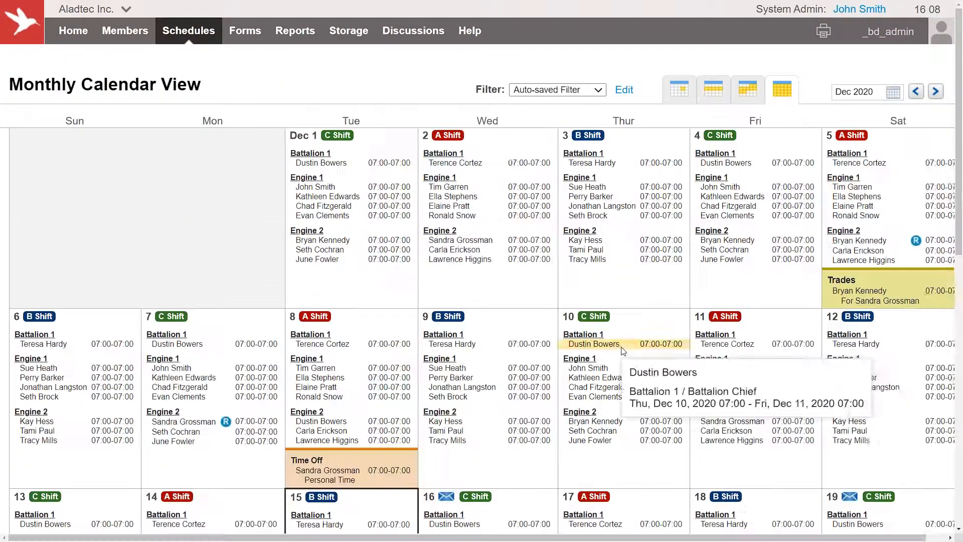
scroll(698, 406, "down", 5)
scroll(698, 408, "down", 1)
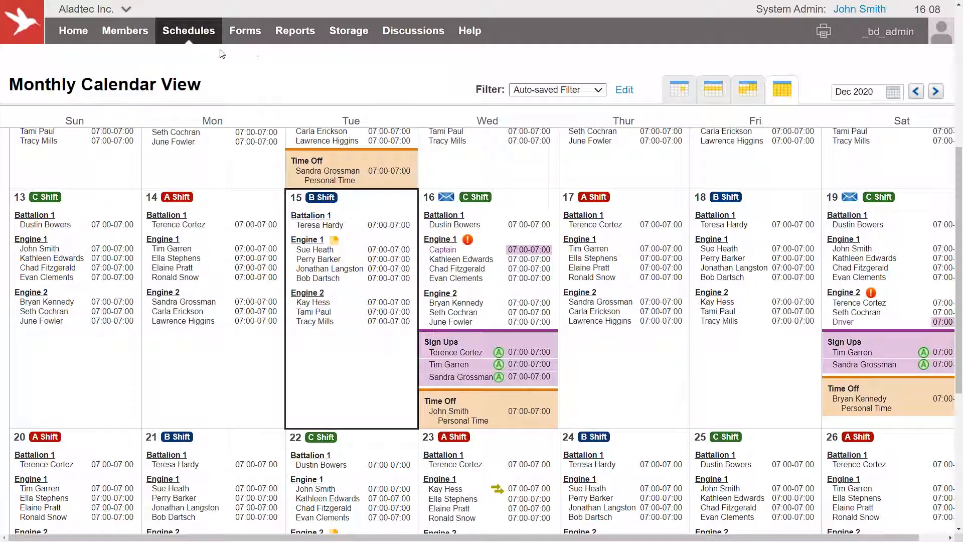
Open My Schedule and view the December 2020 schedule of the second member in the member list
mouse_move(205, 36)
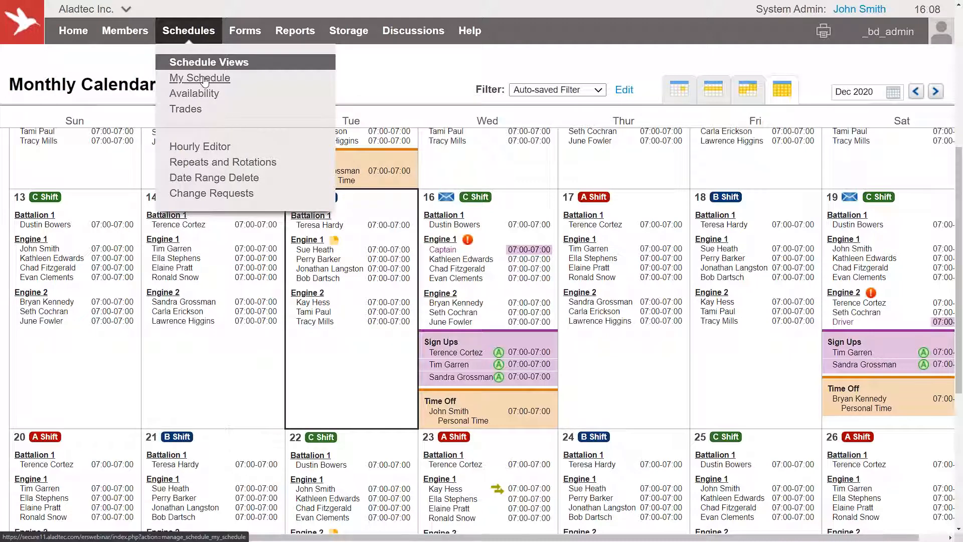
left_click(204, 80)
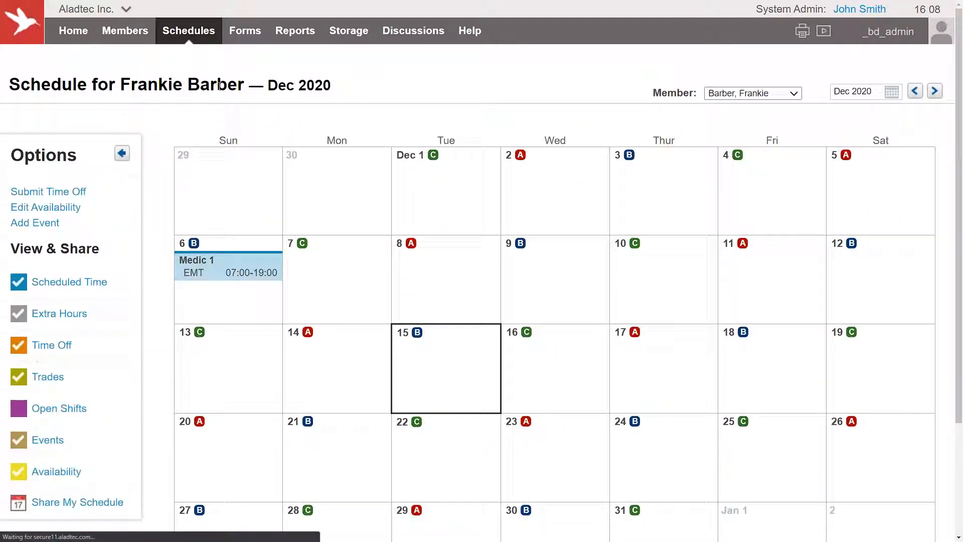
left_click(761, 95)
left_click(755, 116)
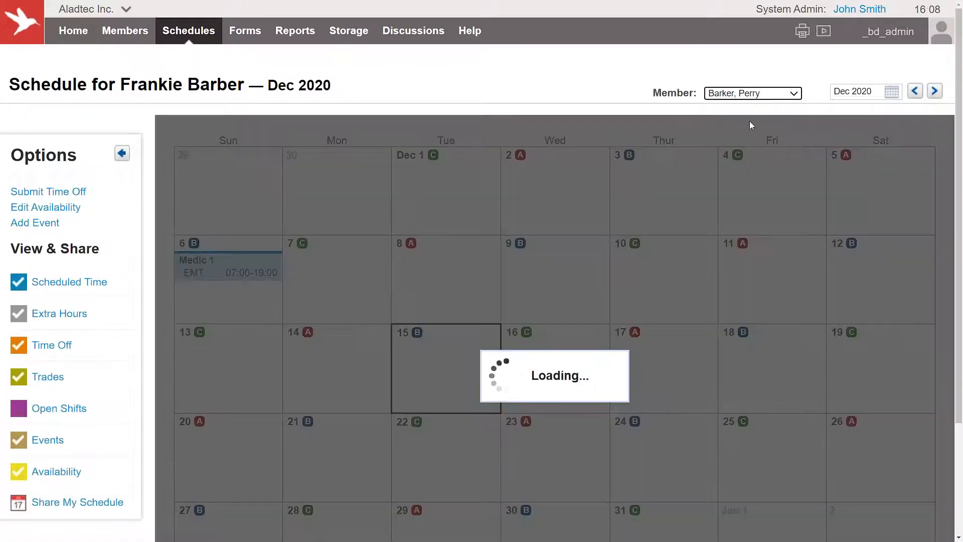
scroll(661, 254, "down", 1)
scroll(647, 262, "up", 1)
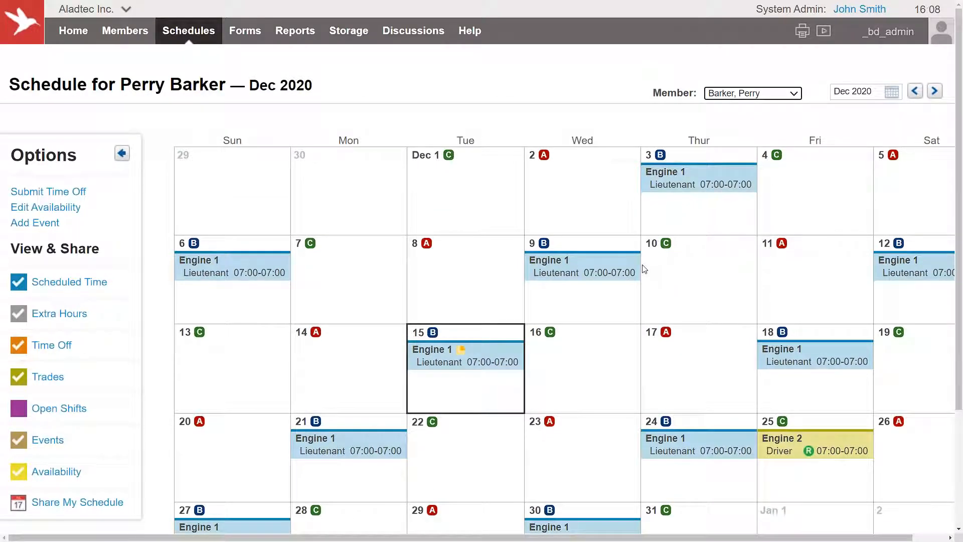
scroll(608, 290, "down", 1)
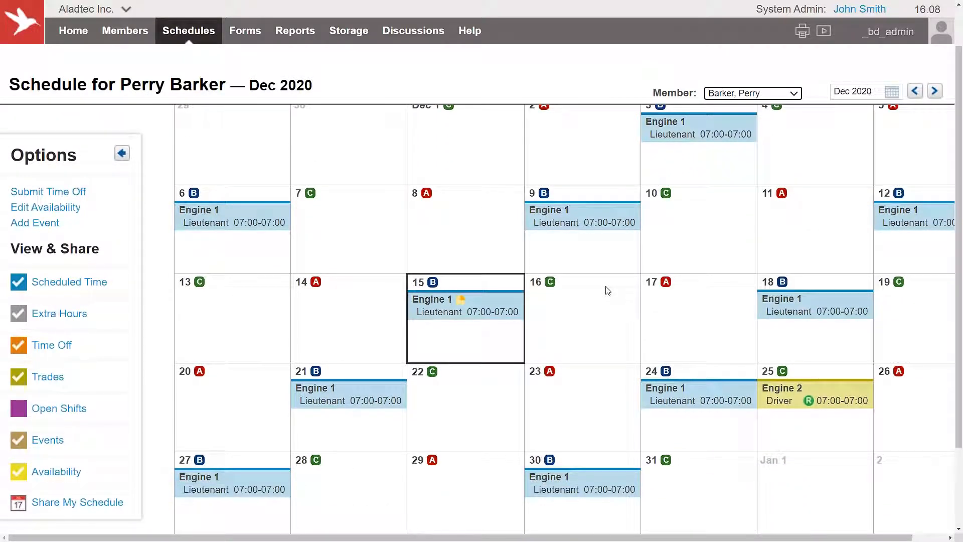
Switch from the admin account to the account of the member whose schedule is shown, and view the second half of December
left_click(893, 40)
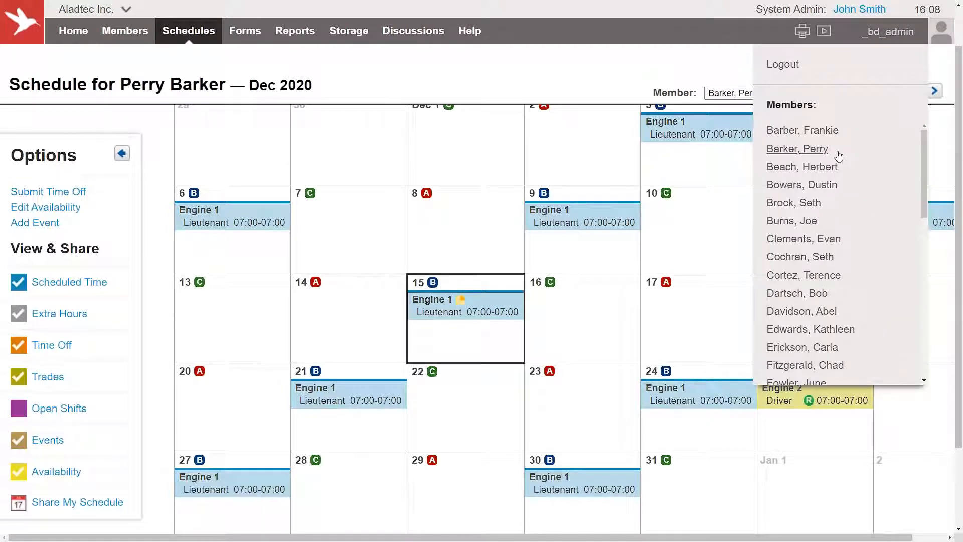
left_click(838, 155)
scroll(510, 386, "down", 2)
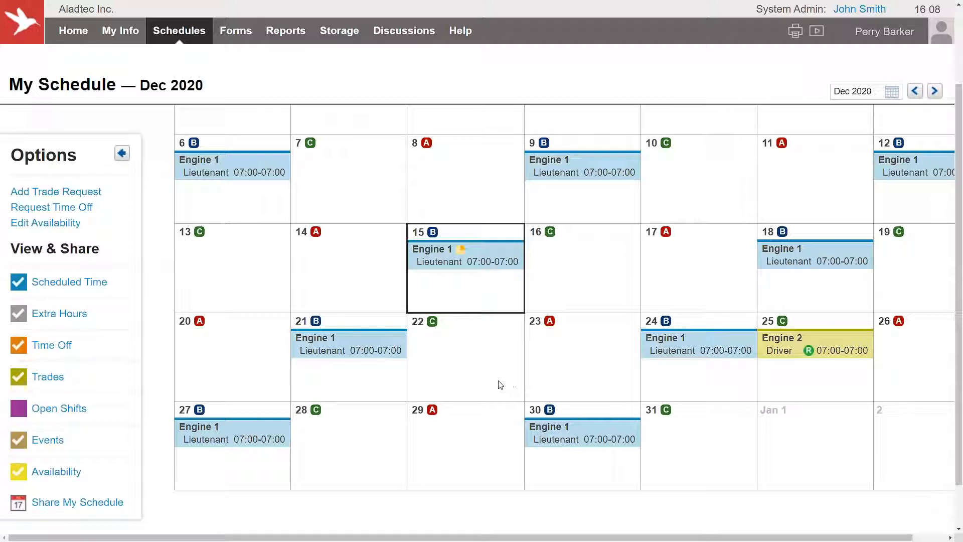
Request Vacation Time for the Engine 1 Lieutenant shift from Dec 21, 2020 07:00 to Dec 22, 2020 07:00
mouse_move(385, 356)
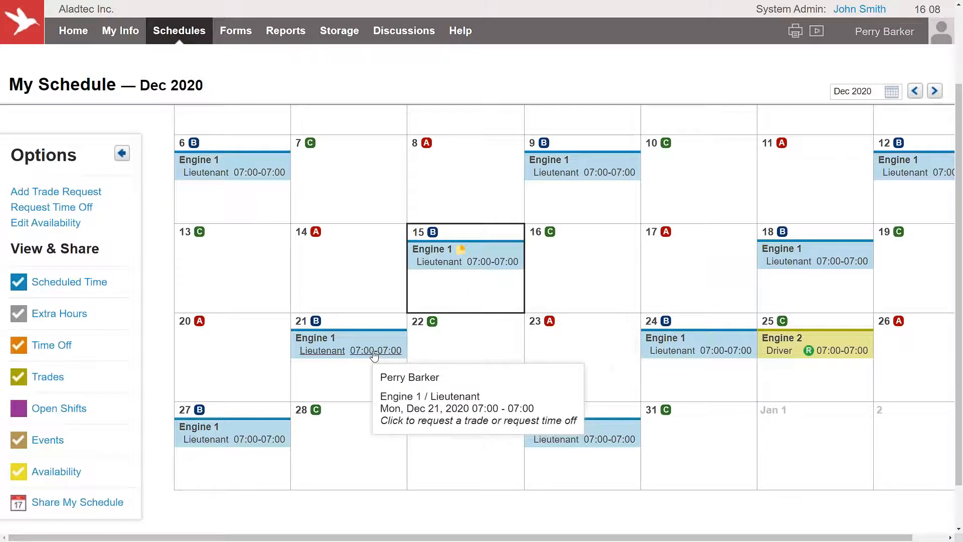
left_click(374, 354)
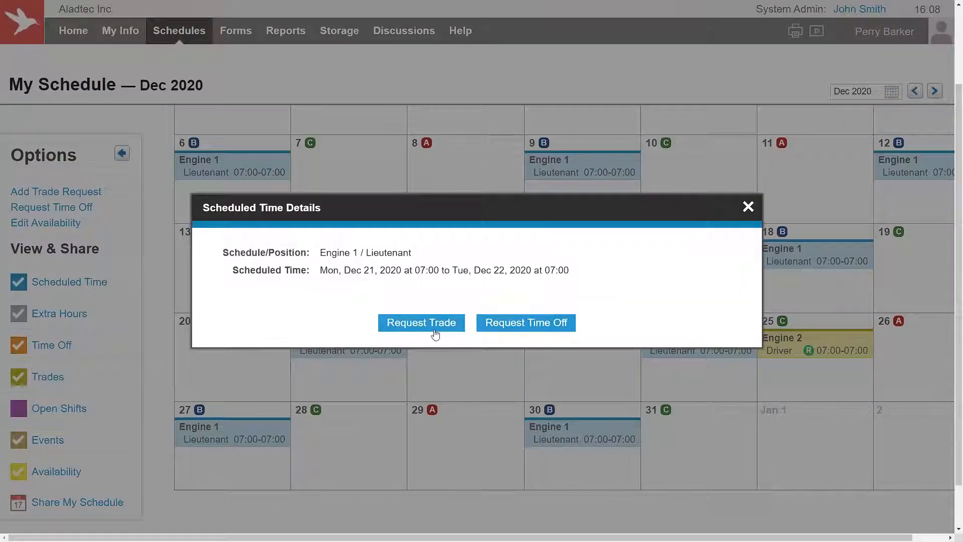
left_click(541, 327)
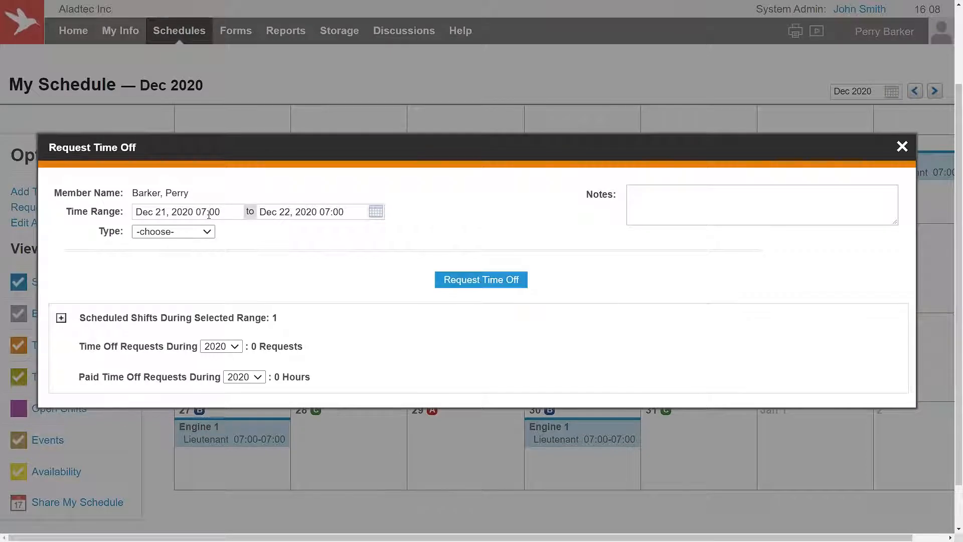
left_click(236, 214)
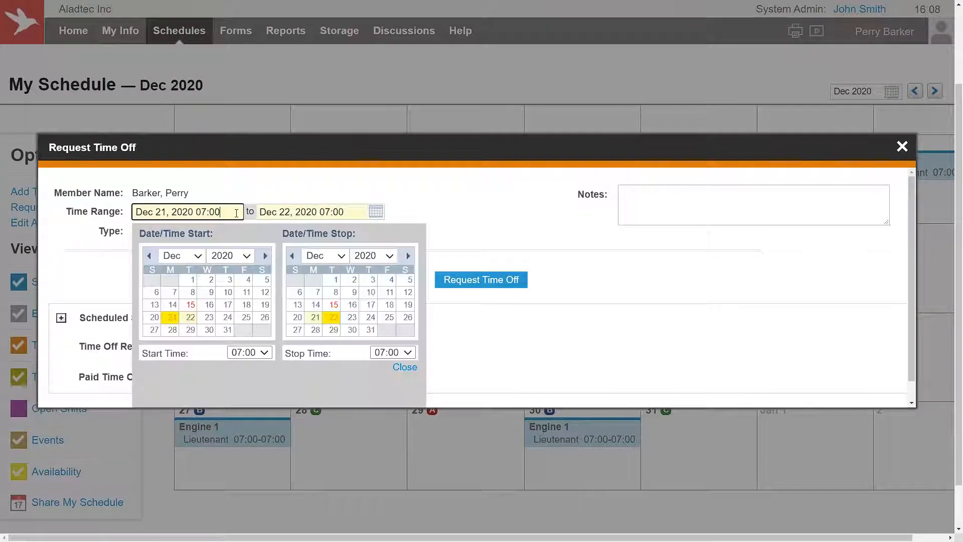
left_click(286, 182)
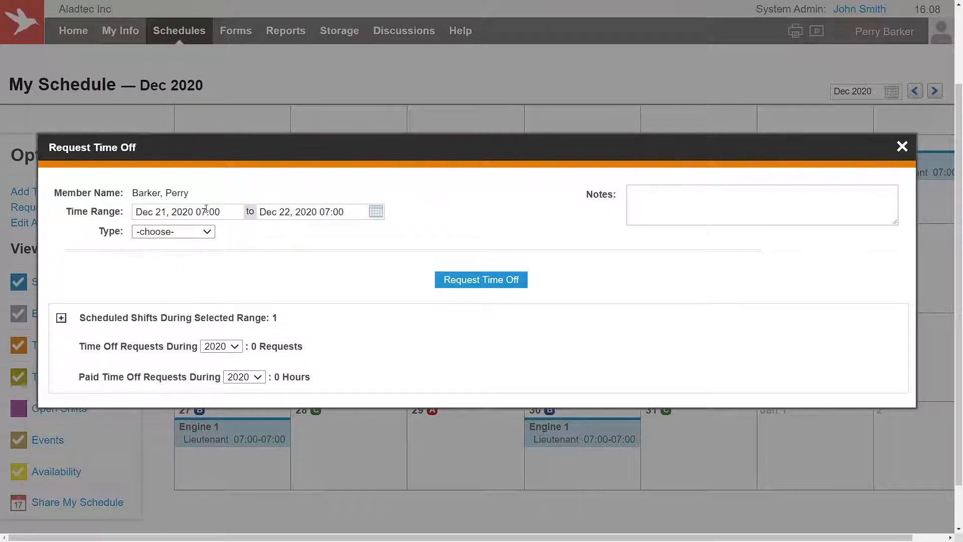
left_click(197, 233)
left_click(166, 280)
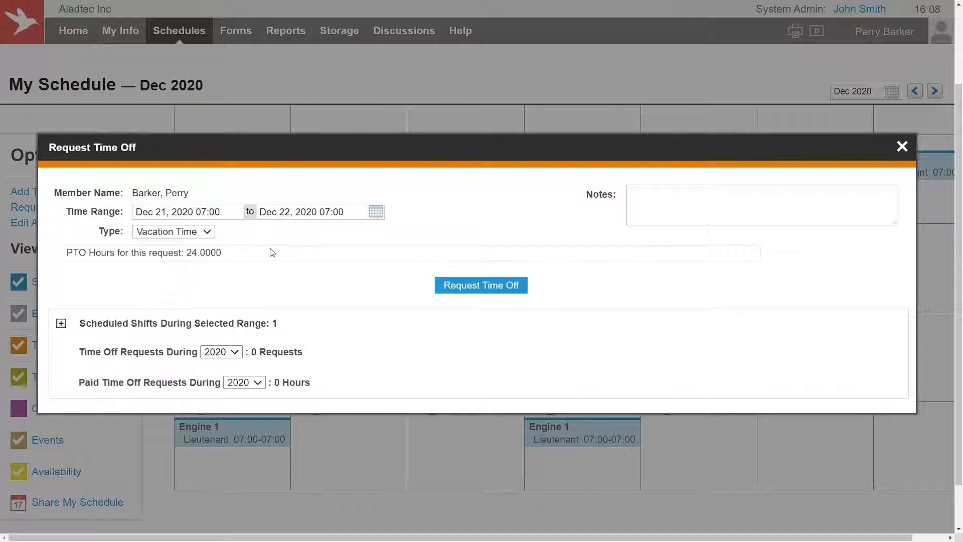
left_click(471, 285)
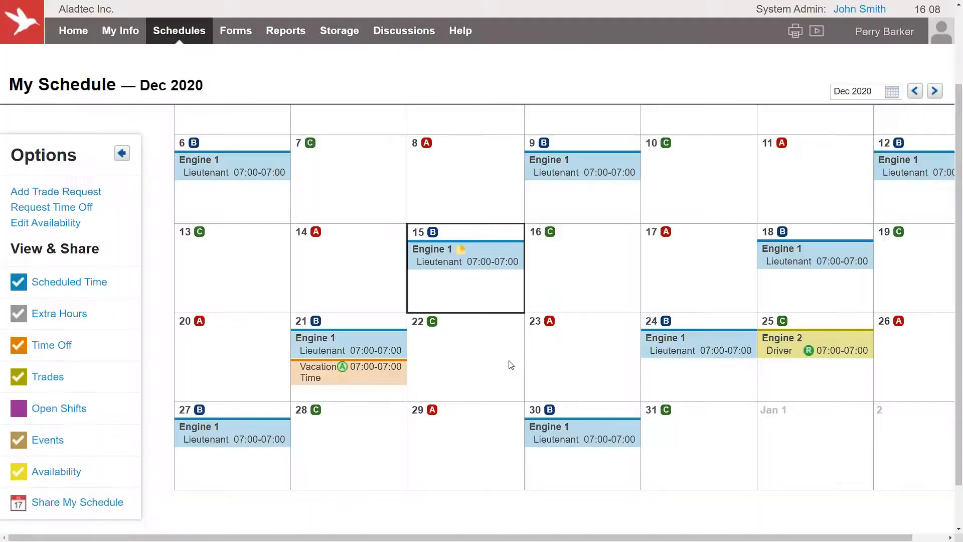
Start a trade request for the Dec 24 Engine 1 Lieutenant shift with Giveaway as the trade type
mouse_move(343, 369)
left_click(687, 354)
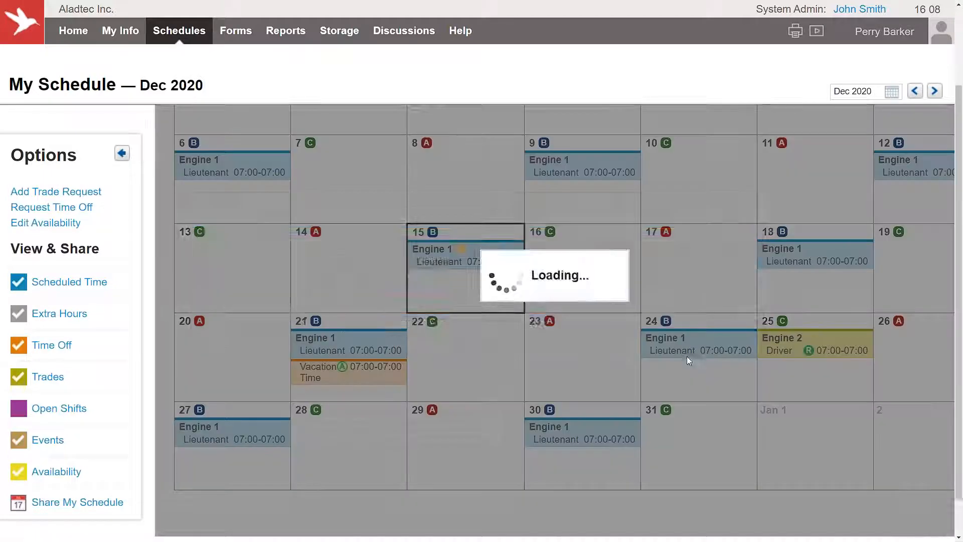
left_click(425, 324)
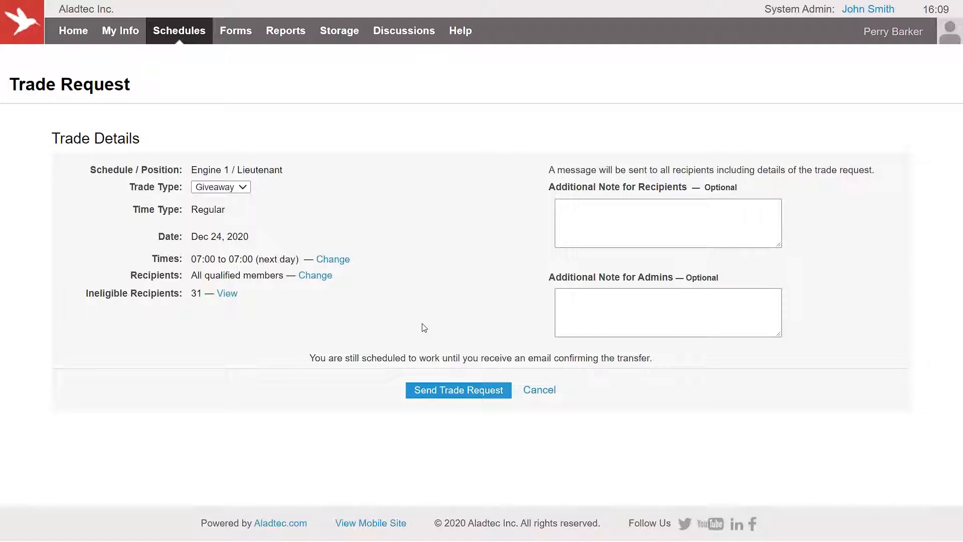
left_click(223, 186)
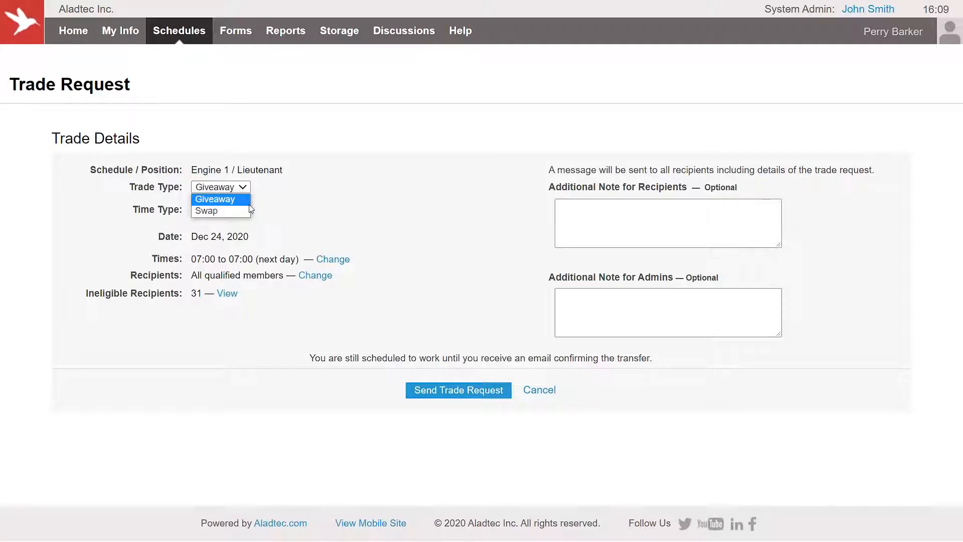
left_click(223, 201)
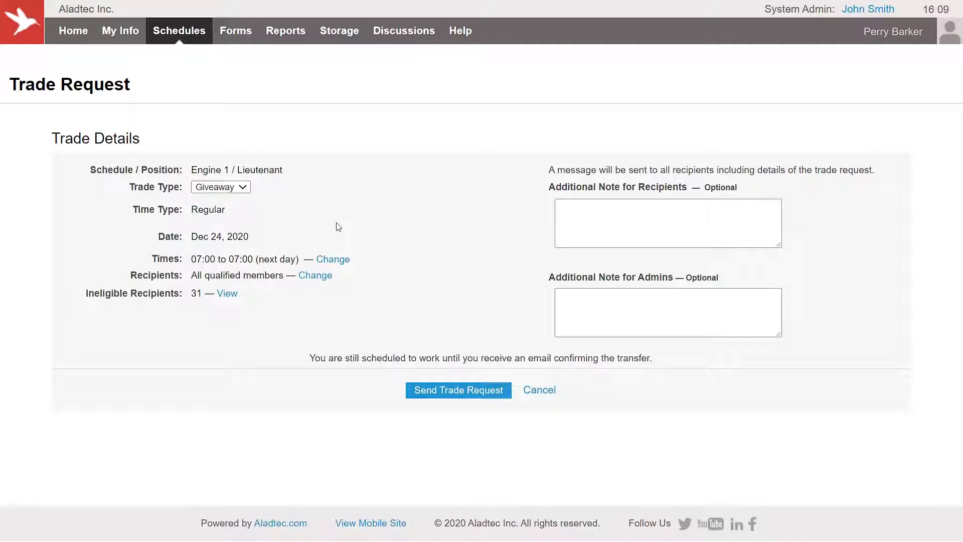
Open the trade request's recipients and times for changing, and review the list of qualified recipients
left_click(316, 275)
scroll(335, 296, "down", 1)
scroll(331, 295, "up", 1)
left_click(333, 259)
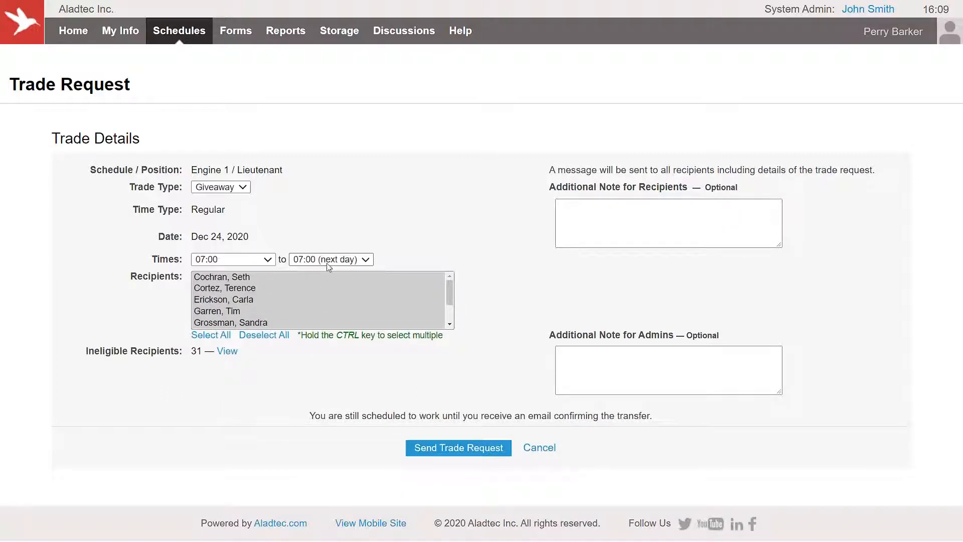
scroll(309, 279, "down", 1)
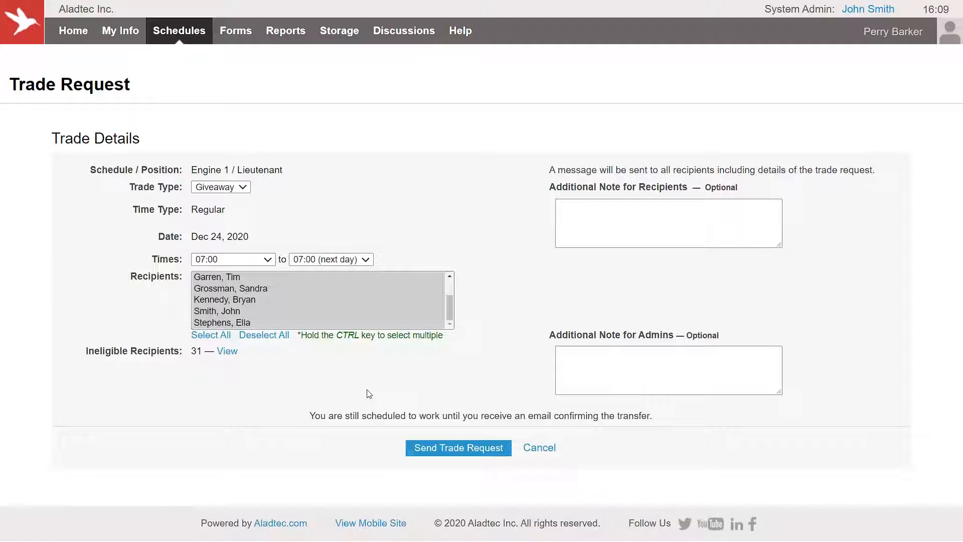
Select all qualified recipients for the Dec 24 Giveaway trade request and send the request
left_click(264, 302)
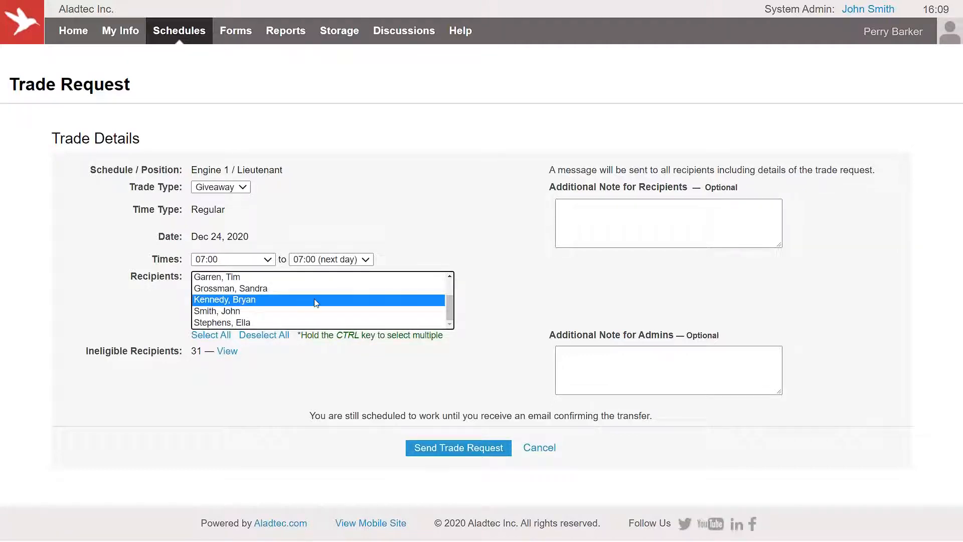
left_click(228, 336)
scroll(318, 296, "up", 1)
left_click(480, 447)
Return to the admin account and show the Dec 2020 schedule of the Engine 2 Lieutenant who received the trade request
left_click(890, 34)
left_click(878, 68)
left_click(743, 95)
key("Down")
key("Down")
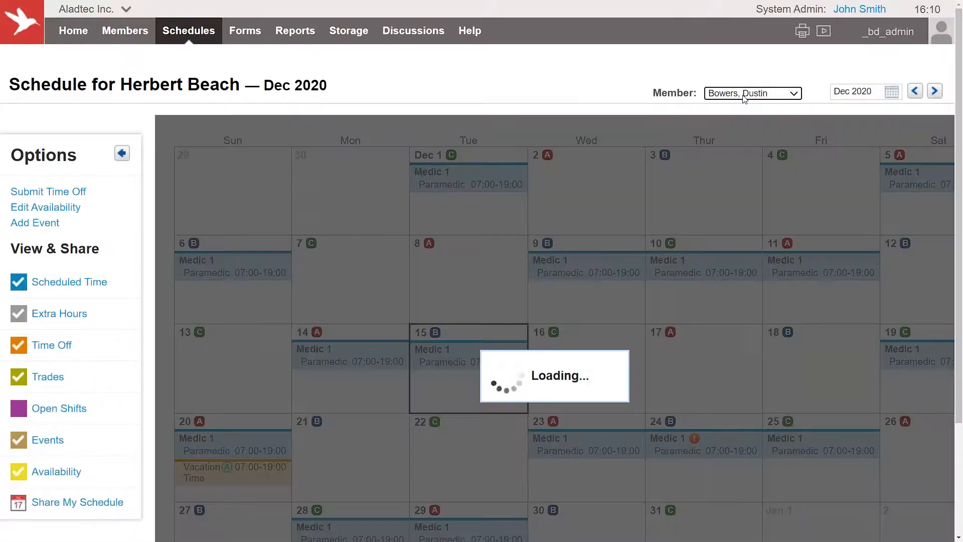
left_click(744, 96)
left_click(761, 187)
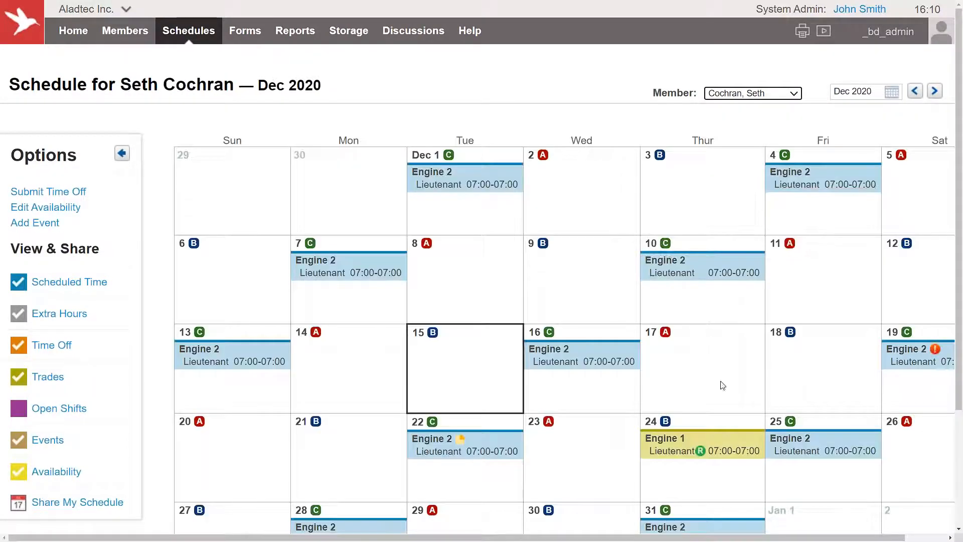
Take the Engine 1 Lieutenant shift offered in the Dec 24 Giveaway trade request on this member's schedule
scroll(721, 389, "down", 2)
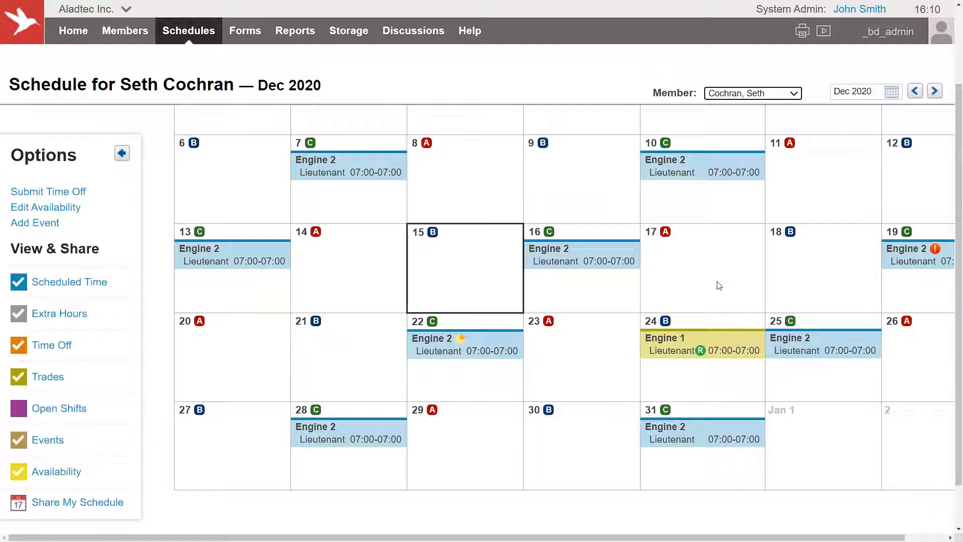
left_click(731, 360)
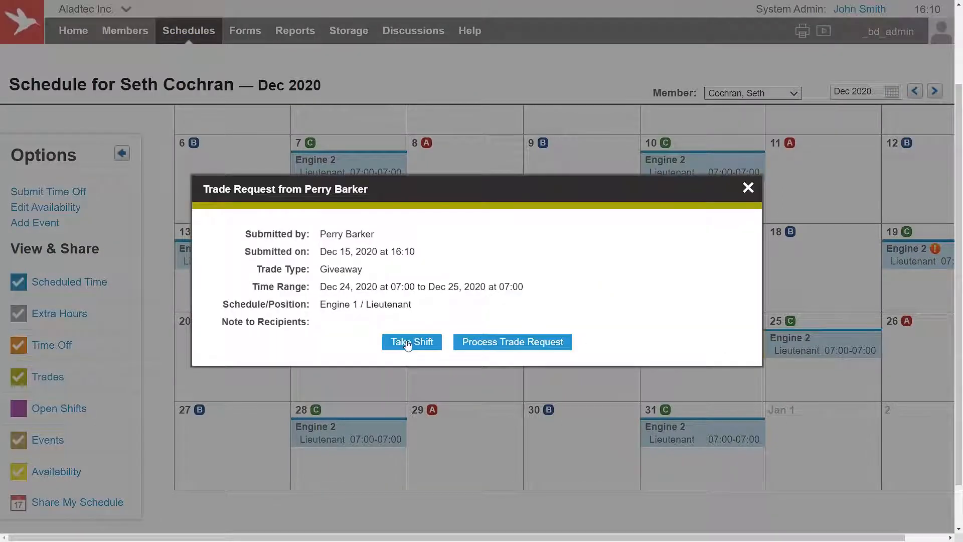
left_click(408, 345)
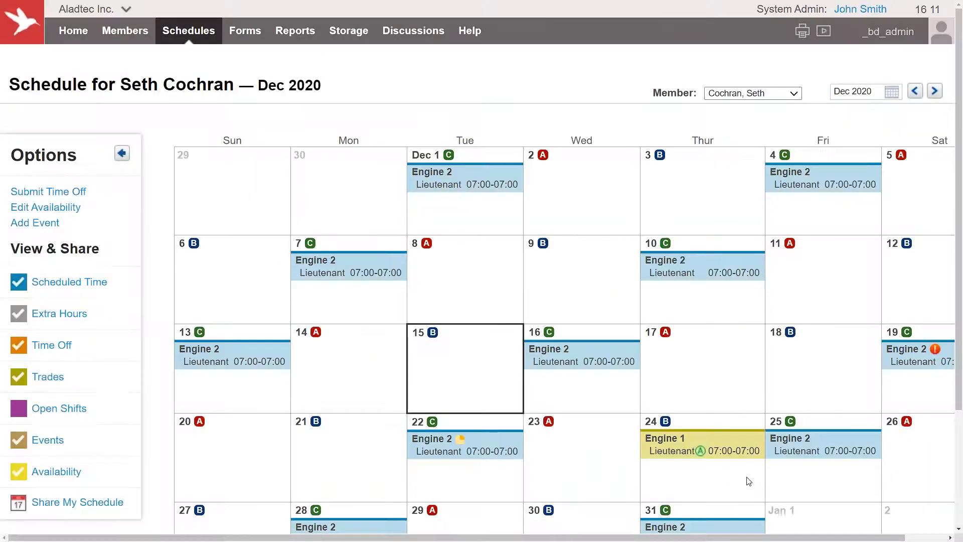
mouse_move(698, 352)
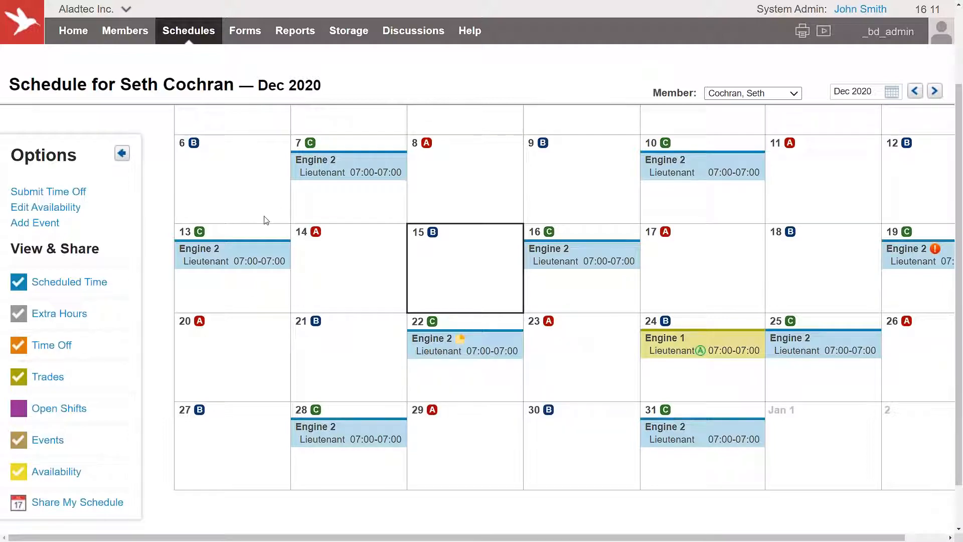
Review the pending Dec 21 vacation request in the monthly calendar for Dec 2020 and approve the time off
left_click(189, 31)
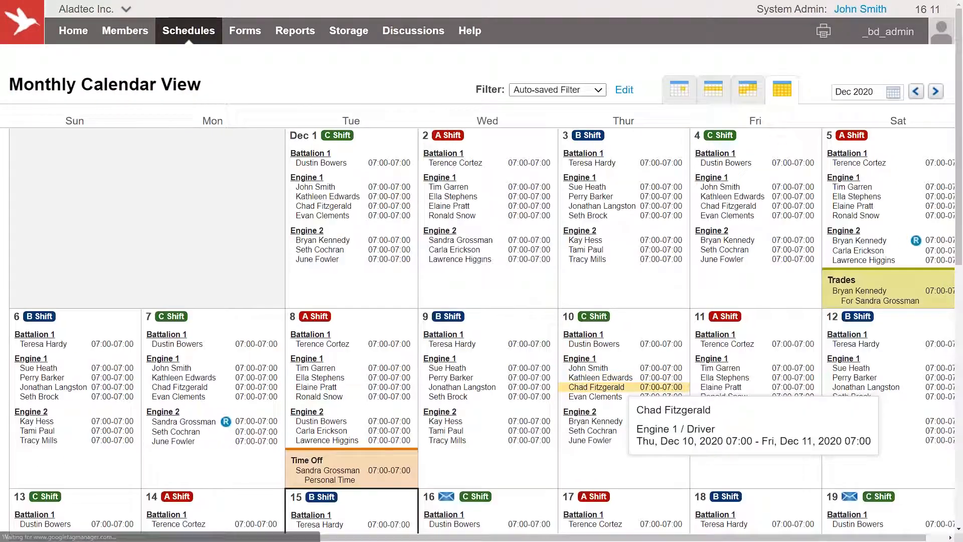
scroll(602, 351, "down", 4)
scroll(648, 370, "down", 6)
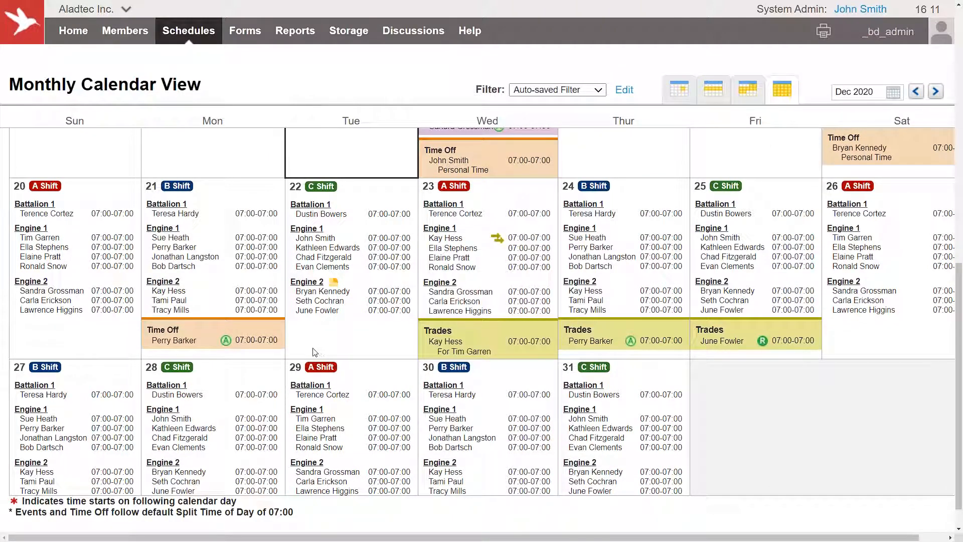
mouse_move(650, 351)
left_click(269, 347)
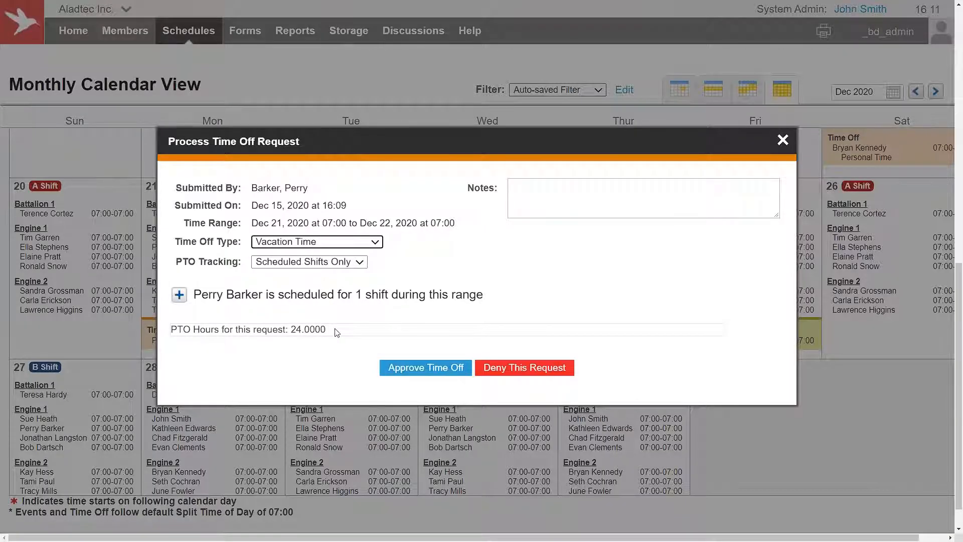
left_click_drag(351, 206, 254, 199)
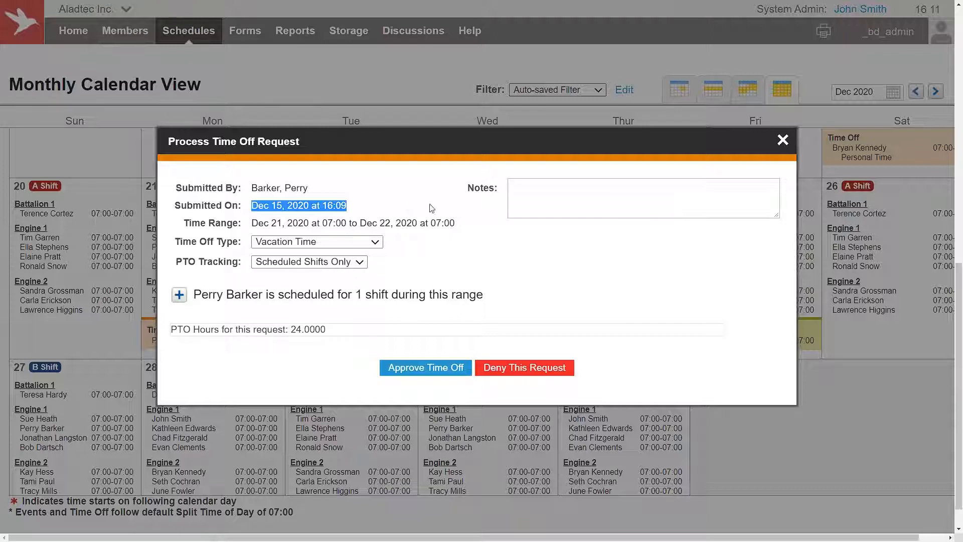
left_click(422, 368)
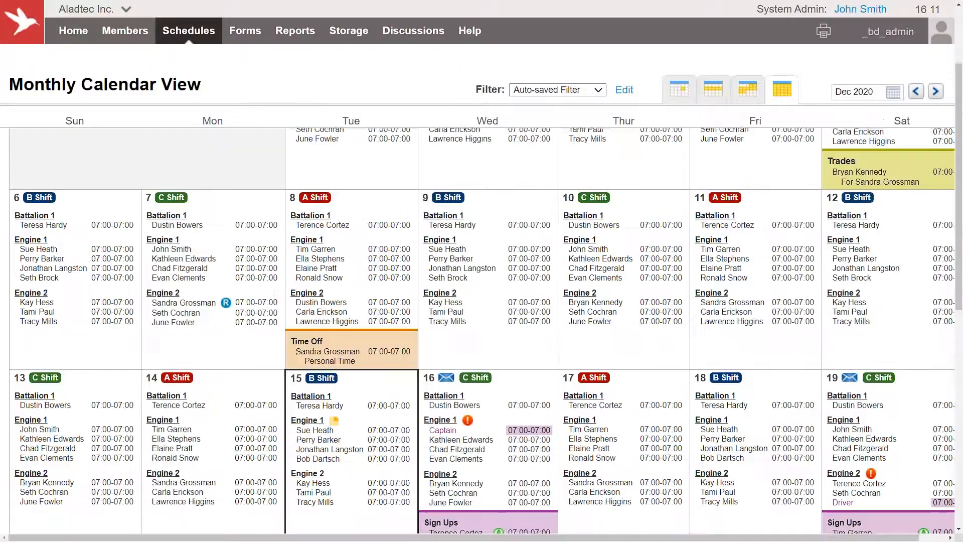
Review the pending Dec 24 Engine 1 Lieutenant trade request and approve the member who accepted it
scroll(271, 351, "down", 5)
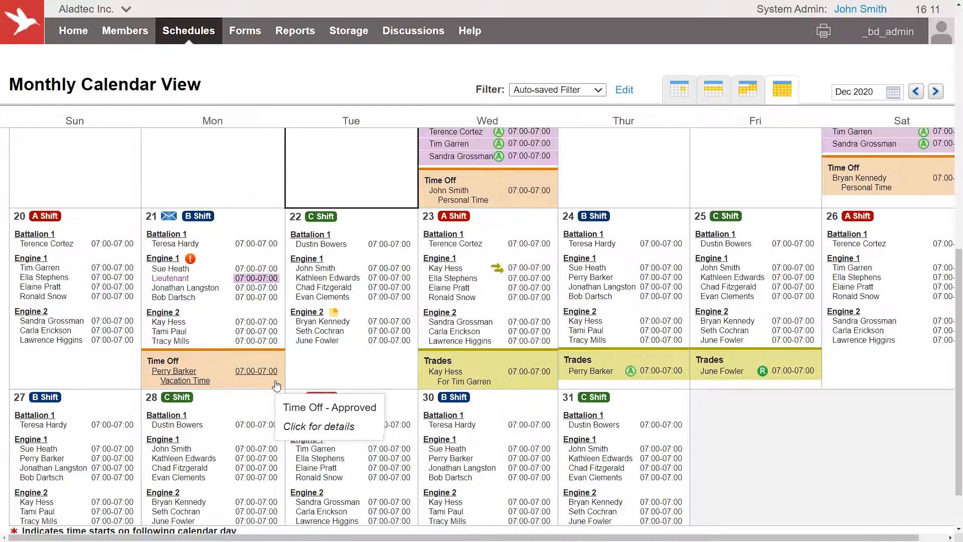
scroll(678, 400, "down", 1)
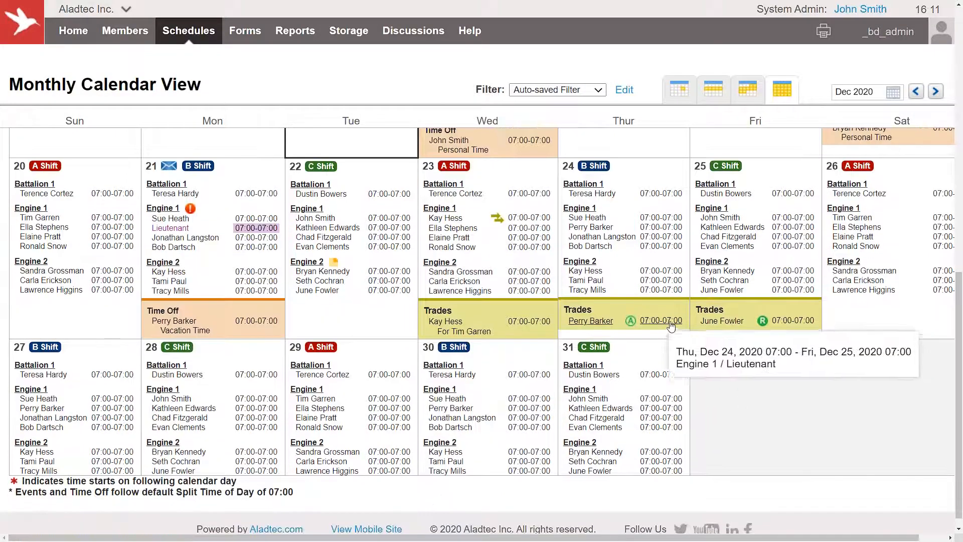
left_click(667, 319)
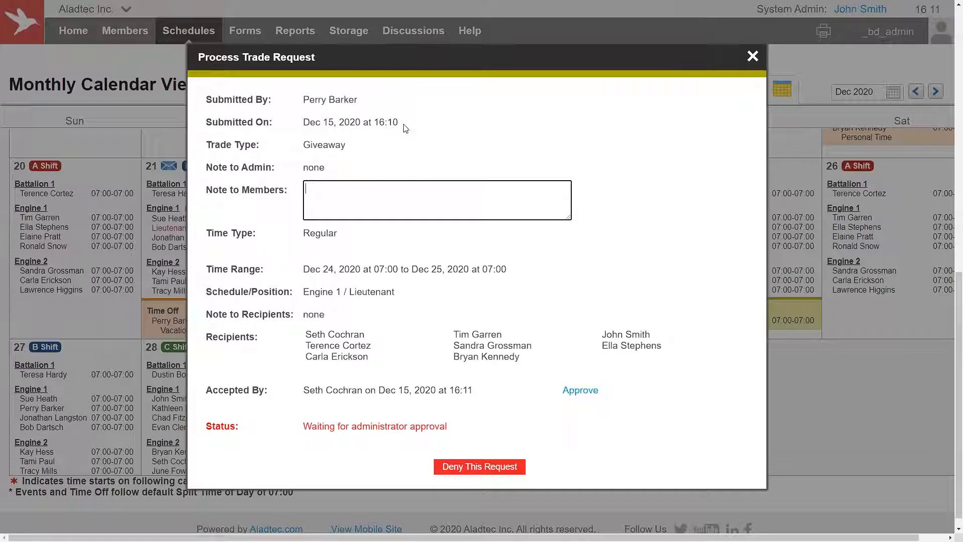
left_click_drag(404, 127, 206, 96)
left_click(333, 134)
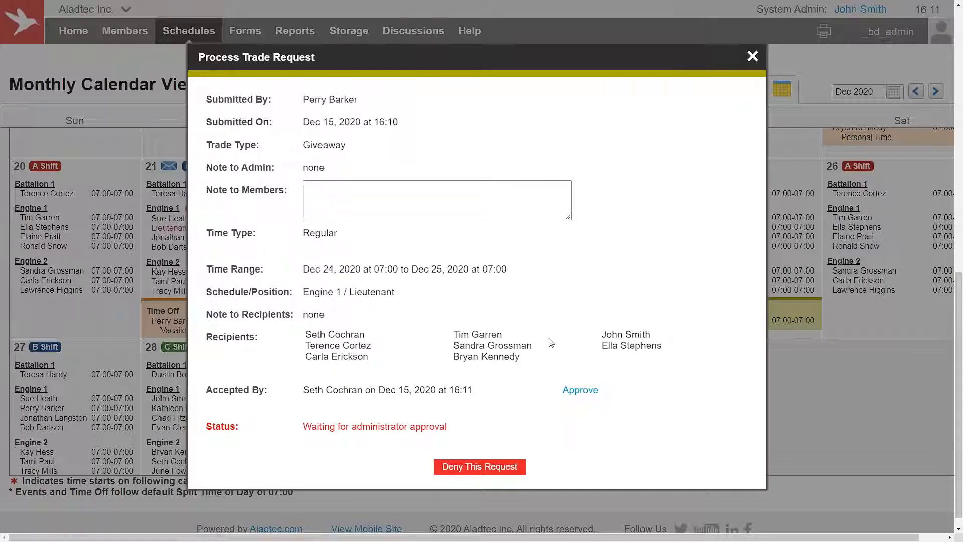
left_click(577, 390)
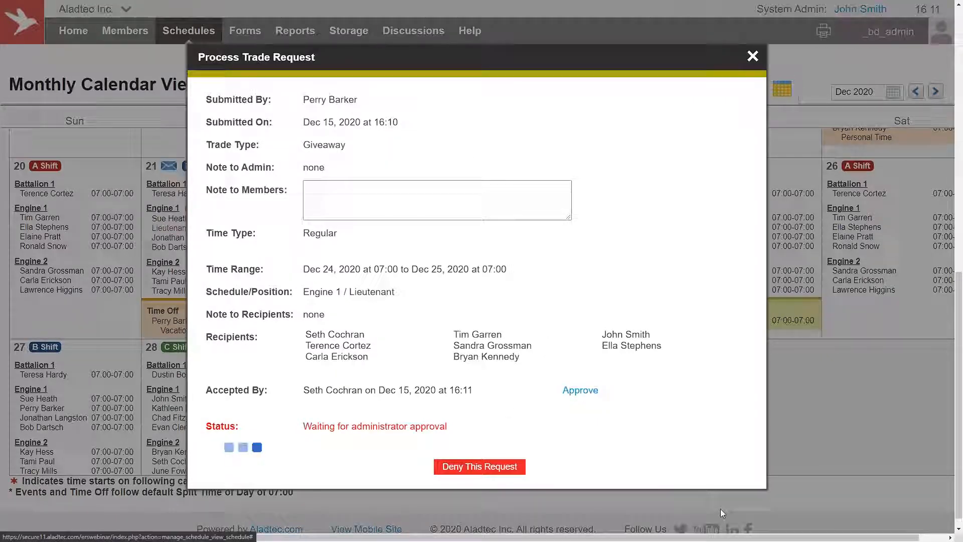
Start a coverage alert for Dec 21 and select the open Engine 1 Lieutenant shift, leaving members on time off excluded
scroll(737, 442, "down", 7)
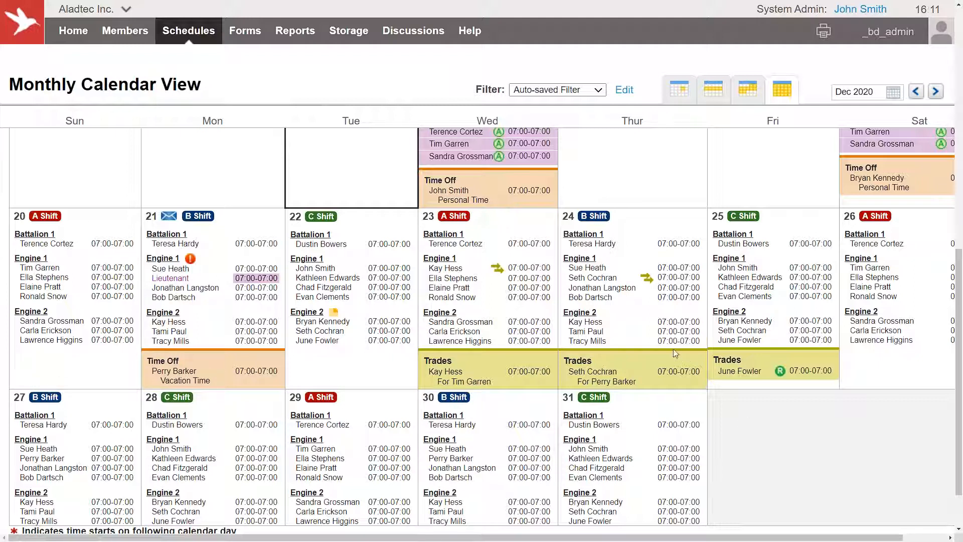
scroll(748, 402, "down", 1)
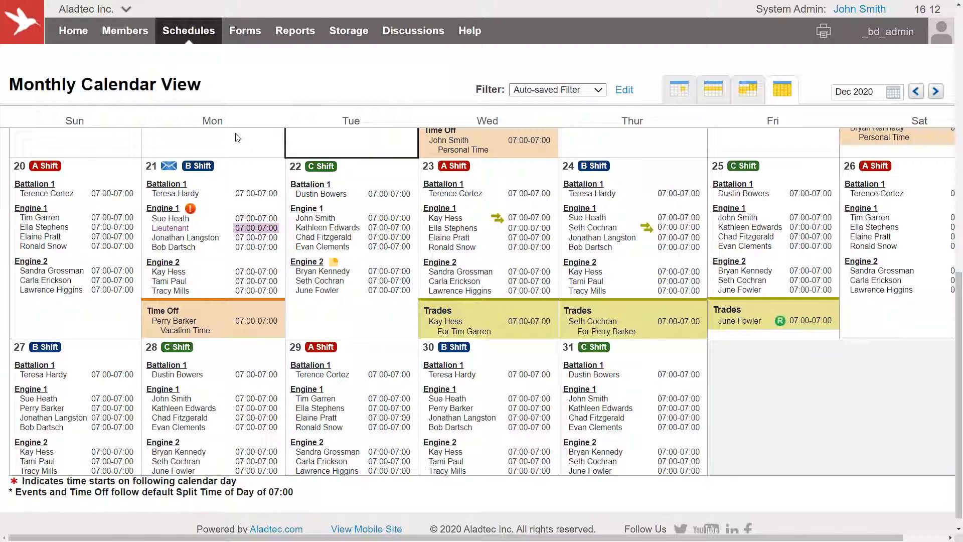
left_click(165, 172)
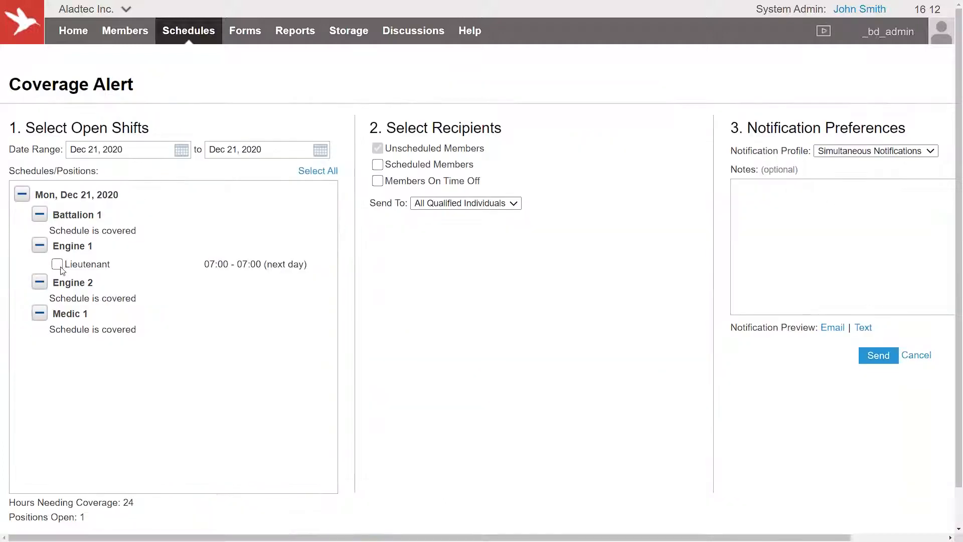
left_click(58, 265)
left_click(379, 180)
left_click(378, 180)
Send the coverage alert to Work Groups, try narrowing the groups, and end with Full Time, Part Time and Volunteer selected
left_click(467, 205)
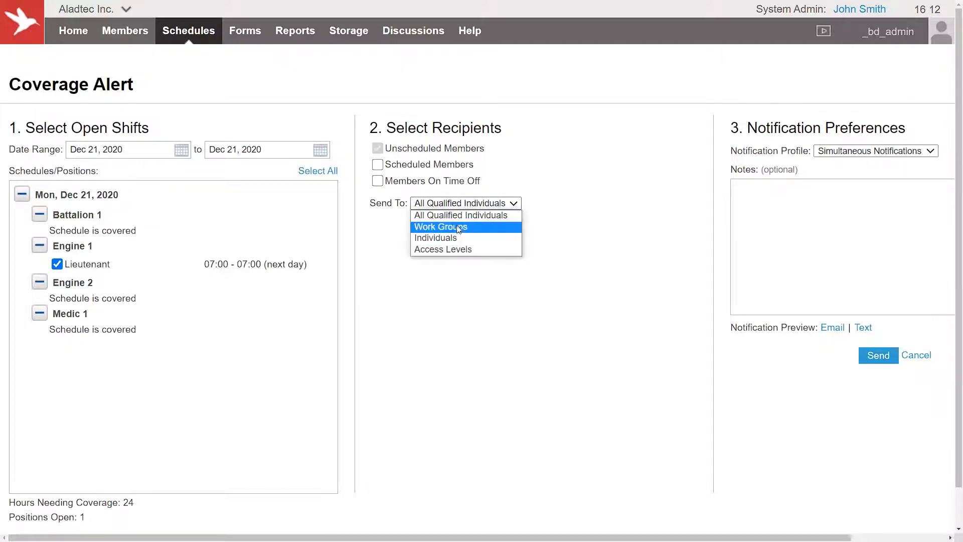
left_click(454, 225)
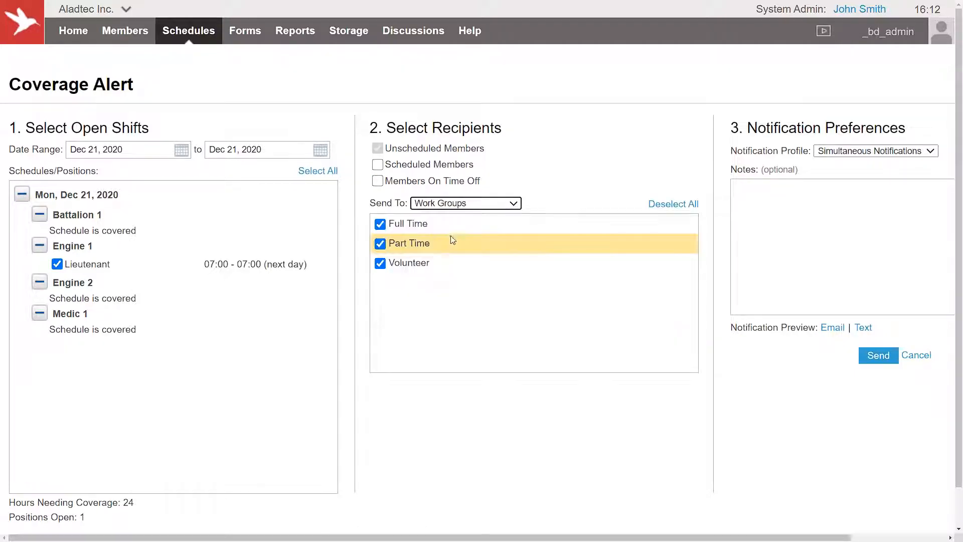
left_click(452, 205)
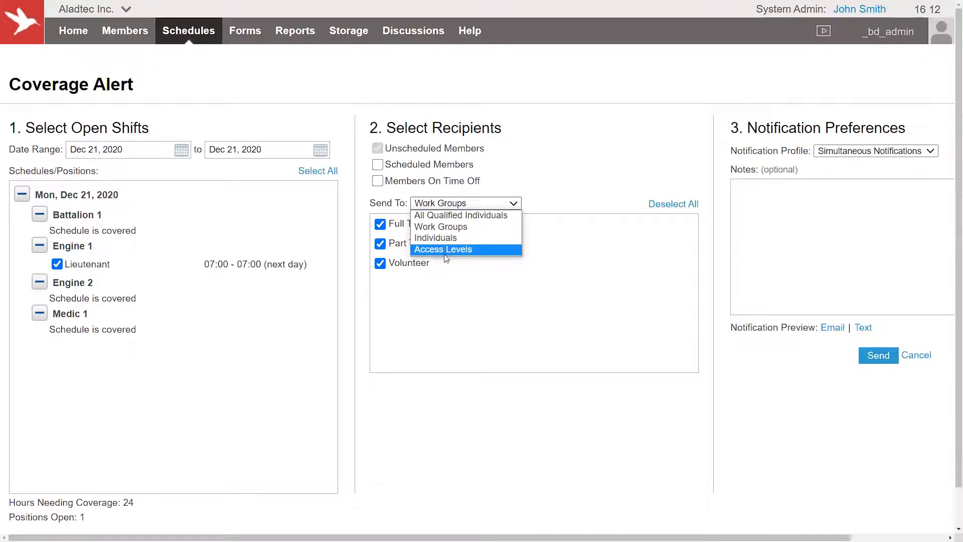
left_click(572, 185)
left_click(413, 225)
left_click(419, 263)
left_click_drag(440, 250, 393, 251)
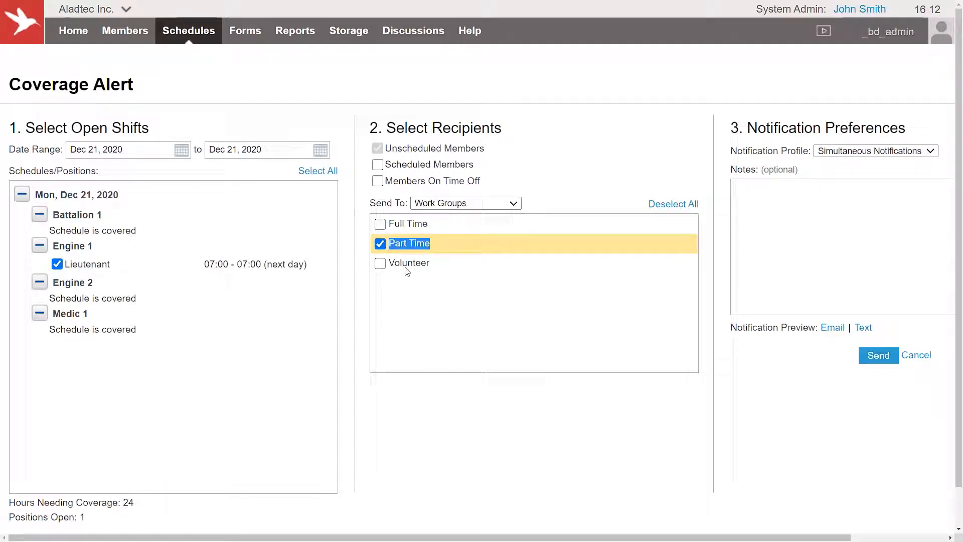
left_click(408, 224)
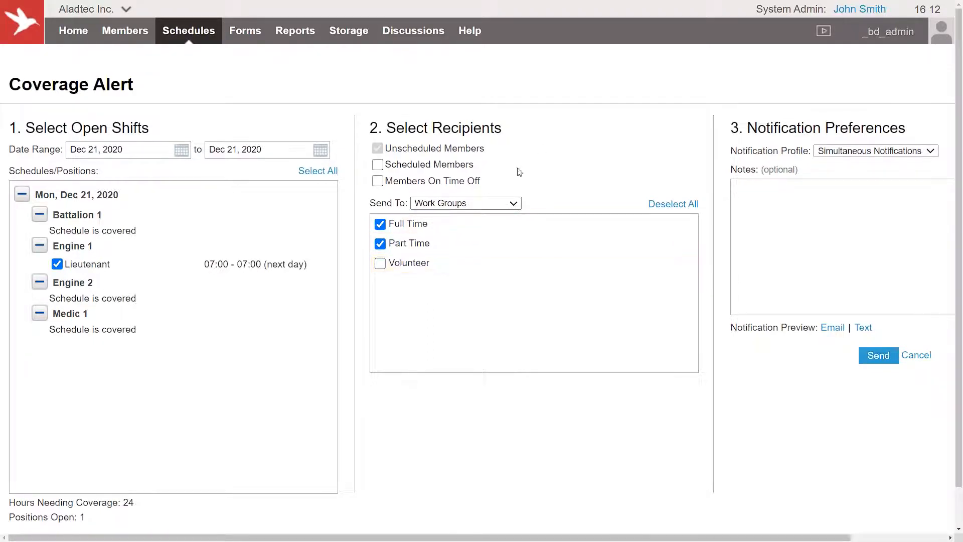
left_click(394, 260)
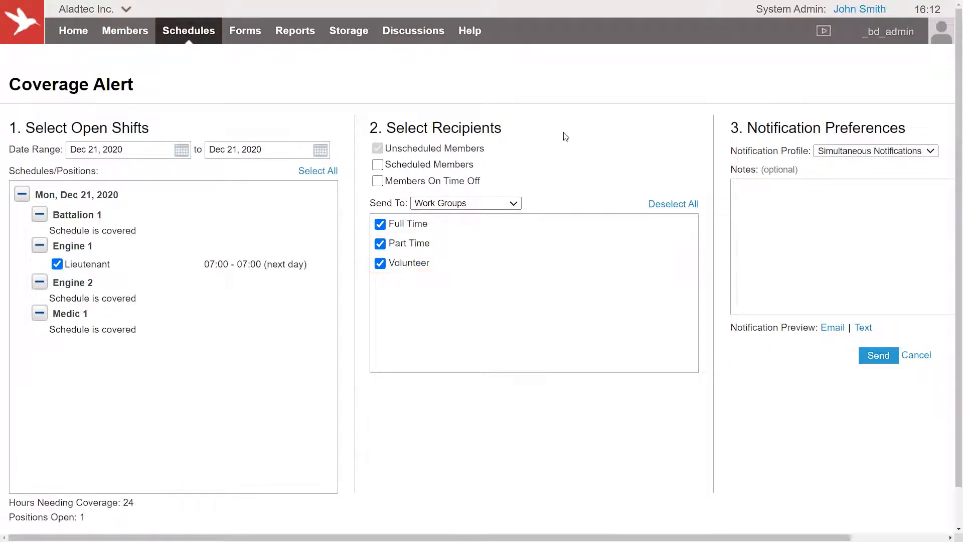
Preview the coverage alert's email notification, reading the shift line and sign-up link, and cancel the alert without sending it
left_click(833, 328)
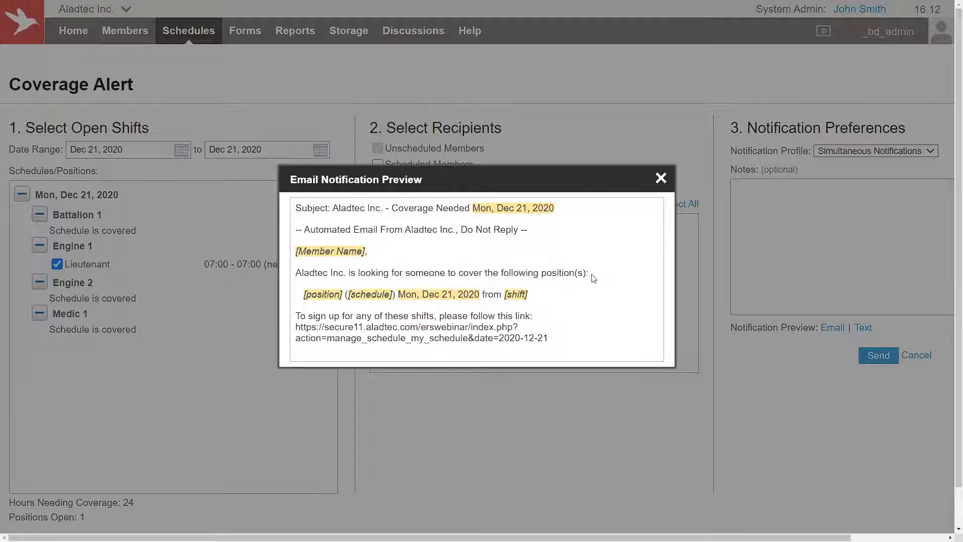
left_click_drag(302, 293, 534, 300)
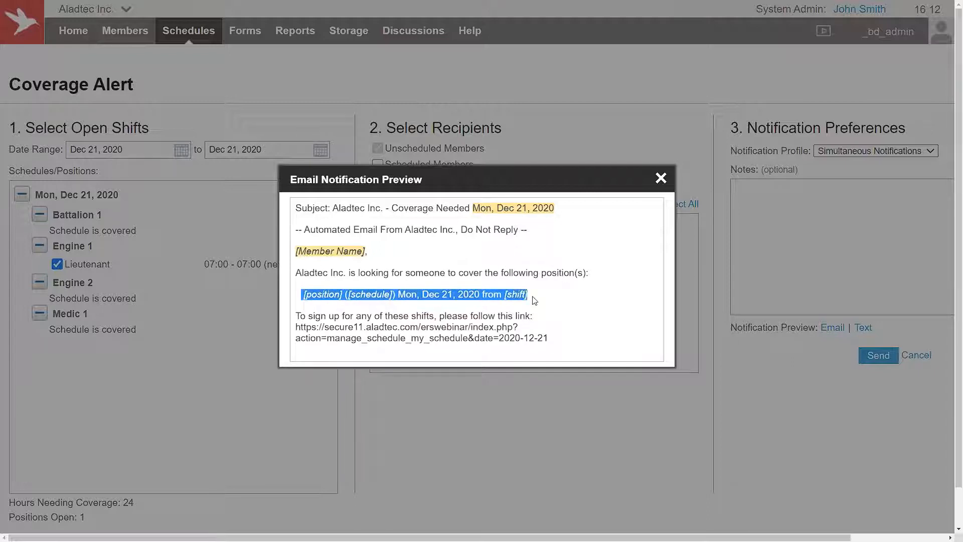
left_click(390, 291)
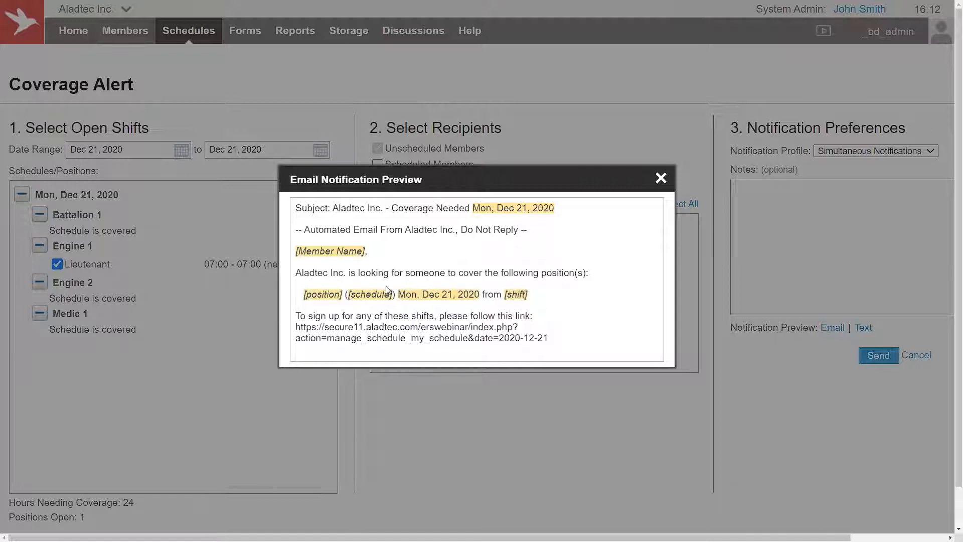
left_click_drag(296, 316, 555, 348)
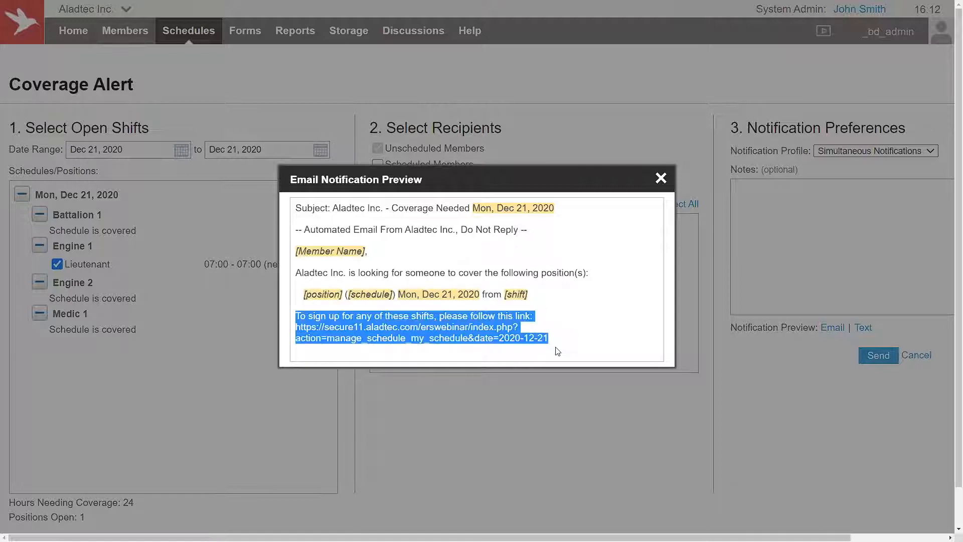
left_click(486, 271)
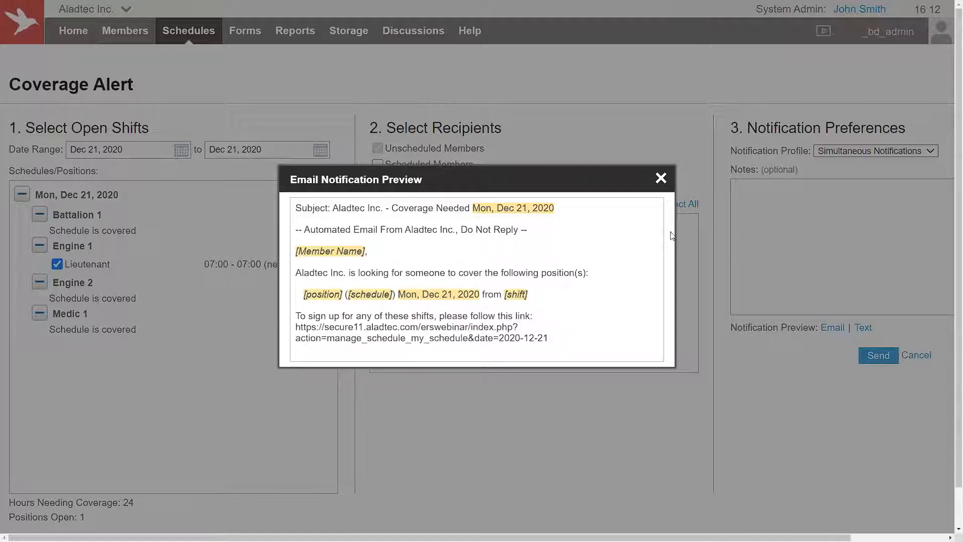
left_click(661, 179)
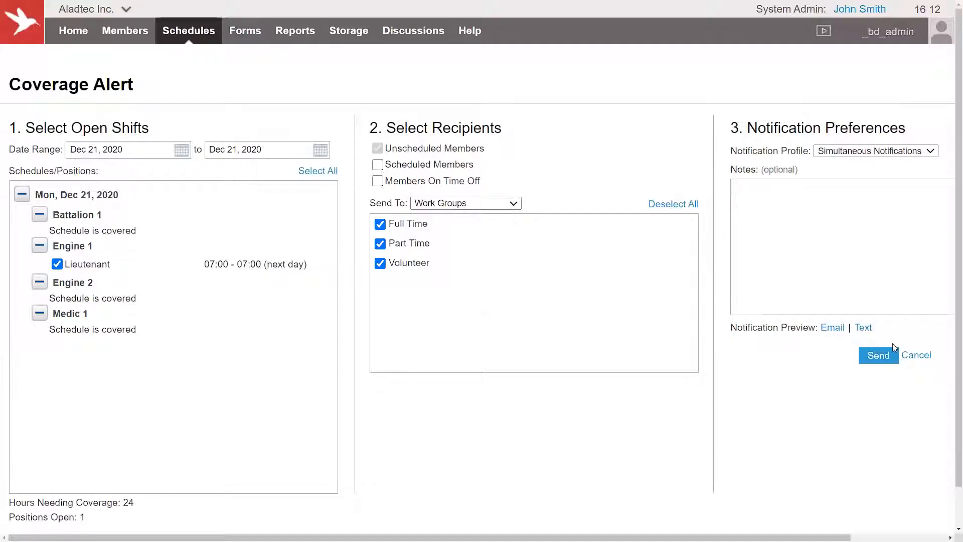
left_click(916, 356)
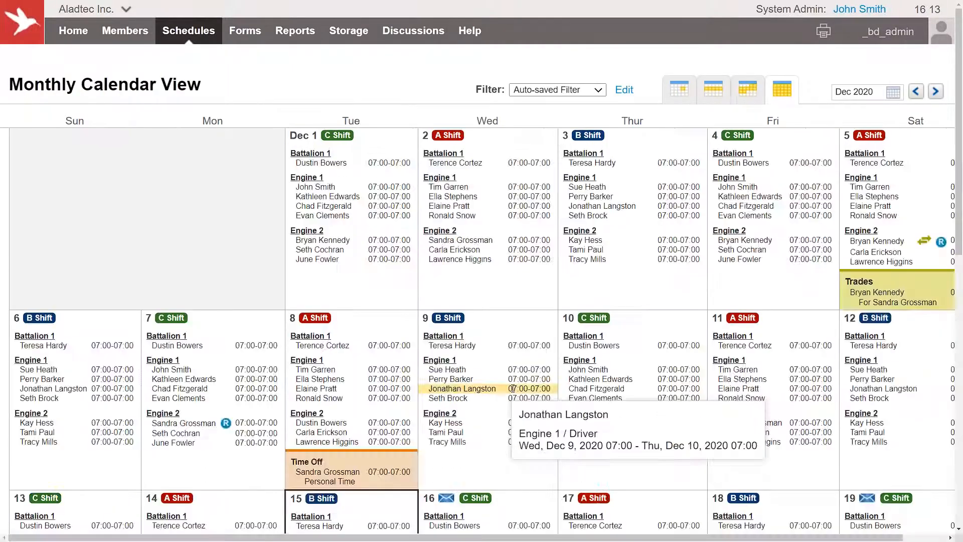
Find the open Engine 1 Captain shift on Dec 16 in the monthly calendar and open that day's Engine 1 schedule for editing
scroll(502, 397, "down", 3)
scroll(665, 445, "down", 3)
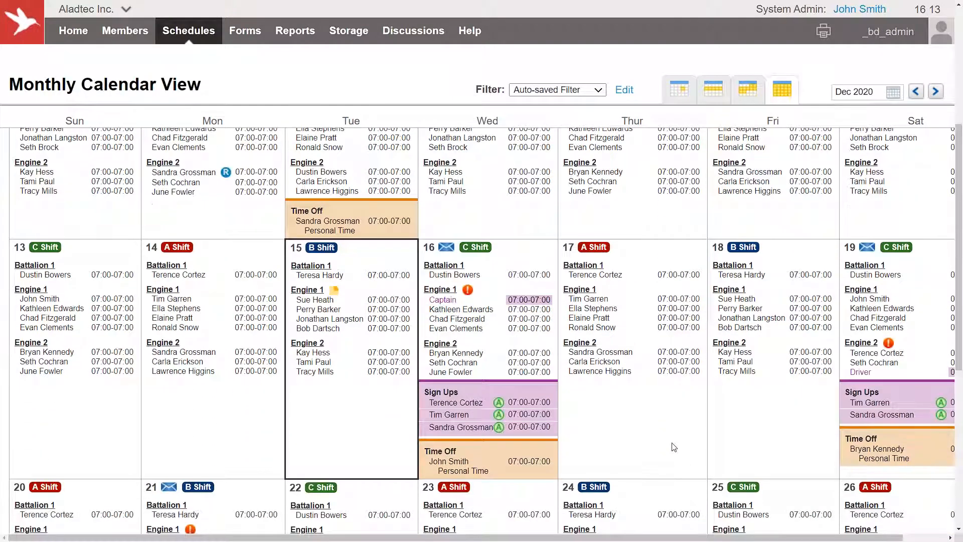
scroll(665, 445, "down", 1)
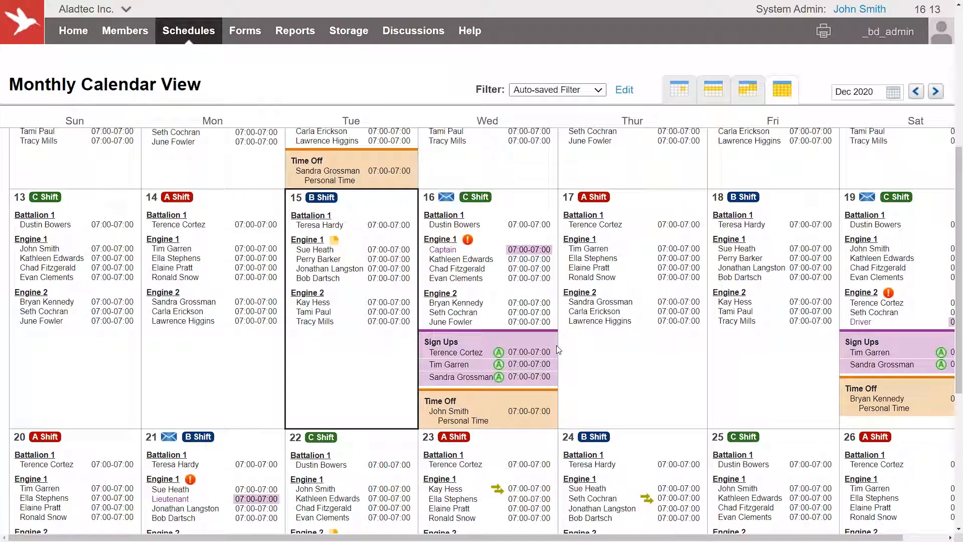
left_click(433, 239)
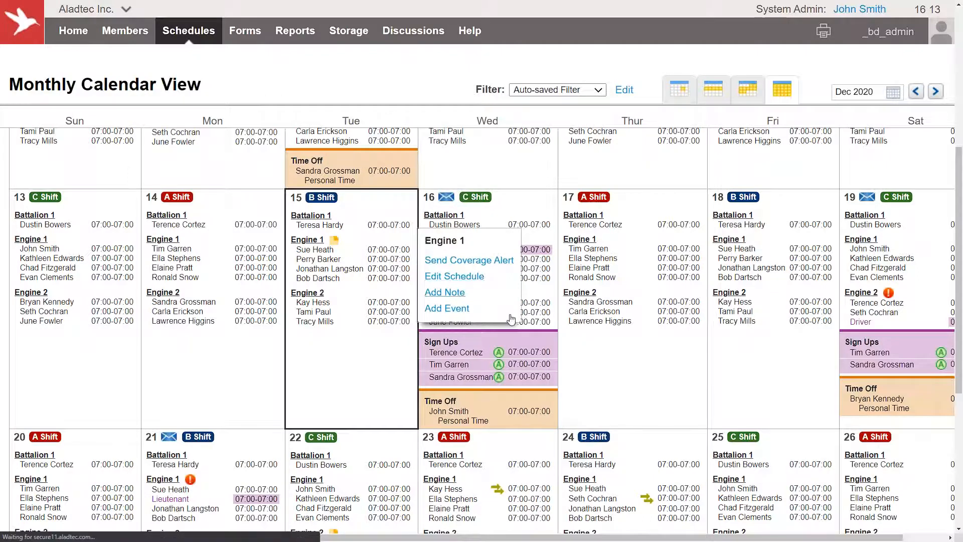
left_click(454, 276)
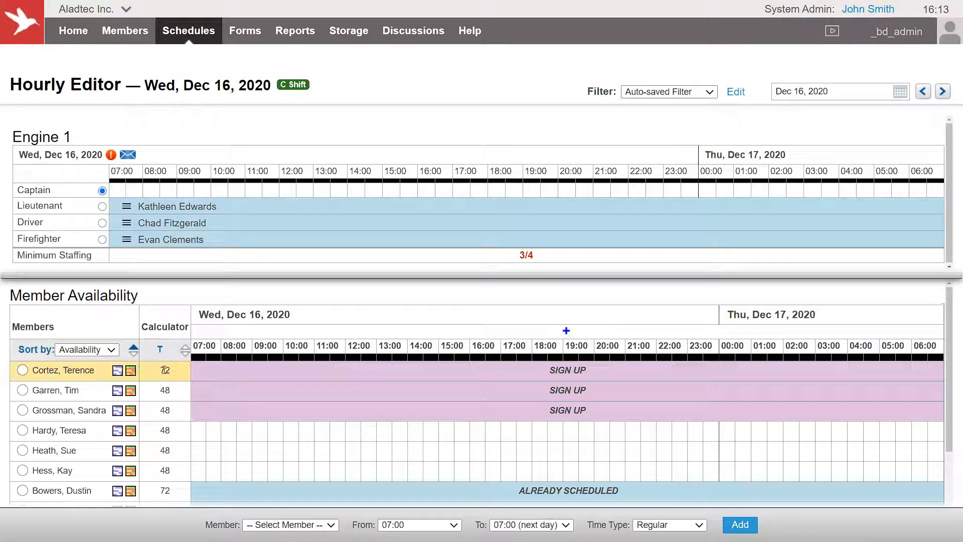
Edit the Hourly Editor filter to show Member Info with the Date Hired column, and apply it
left_click(736, 92)
scroll(743, 311, "down", 5)
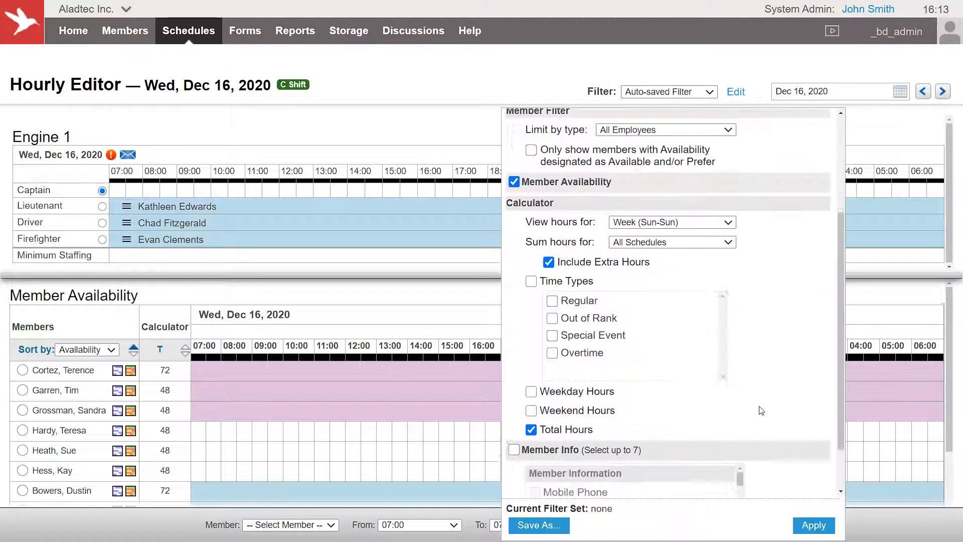
left_click(556, 395)
scroll(597, 452, "down", 2)
left_click(575, 435)
left_click(813, 525)
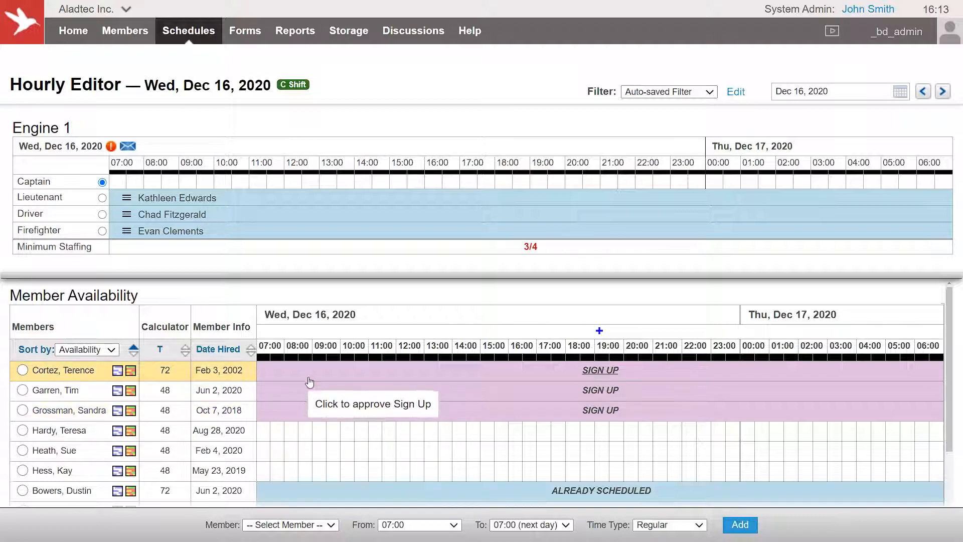
Open the Captain sign-up of the member hired Oct 7, 2018, set its time type to Overtime, and approve it
left_click(303, 412)
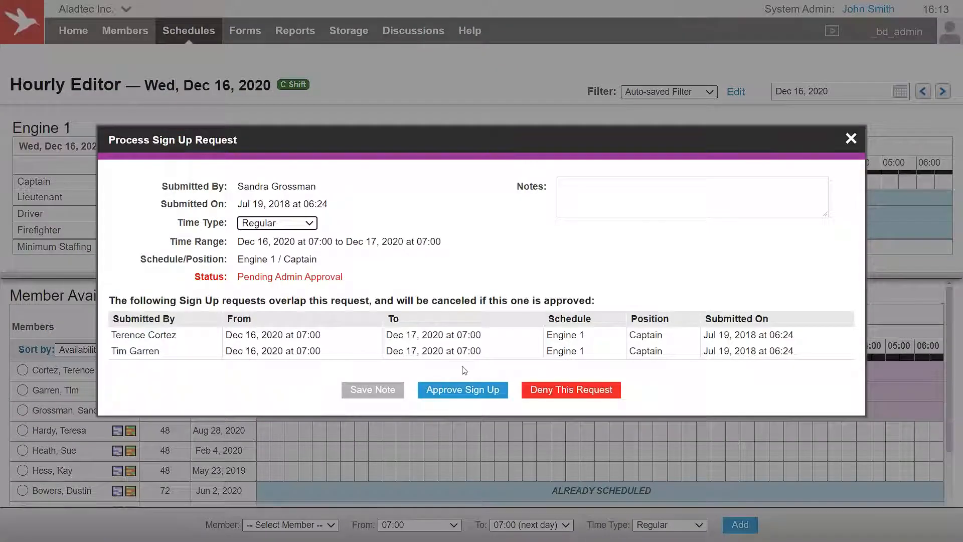
left_click(311, 223)
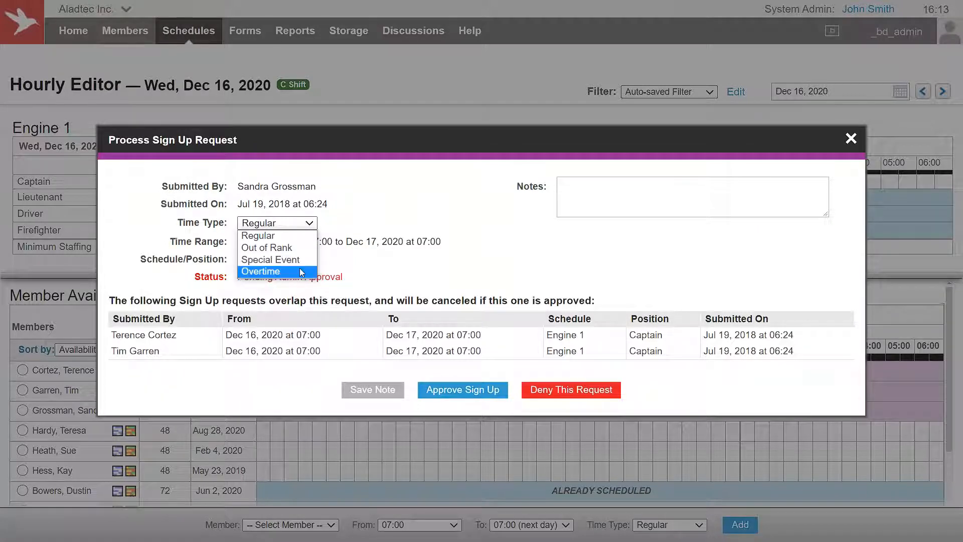
left_click(302, 273)
left_click(435, 394)
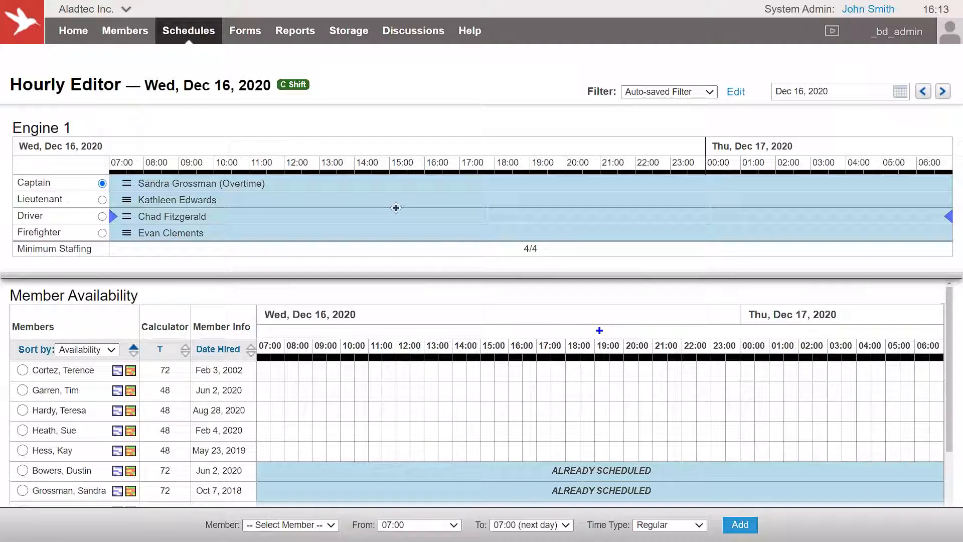
Return to the monthly calendar and check the Dec 16 Engine 1 crew and the other open shifts
left_click(189, 30)
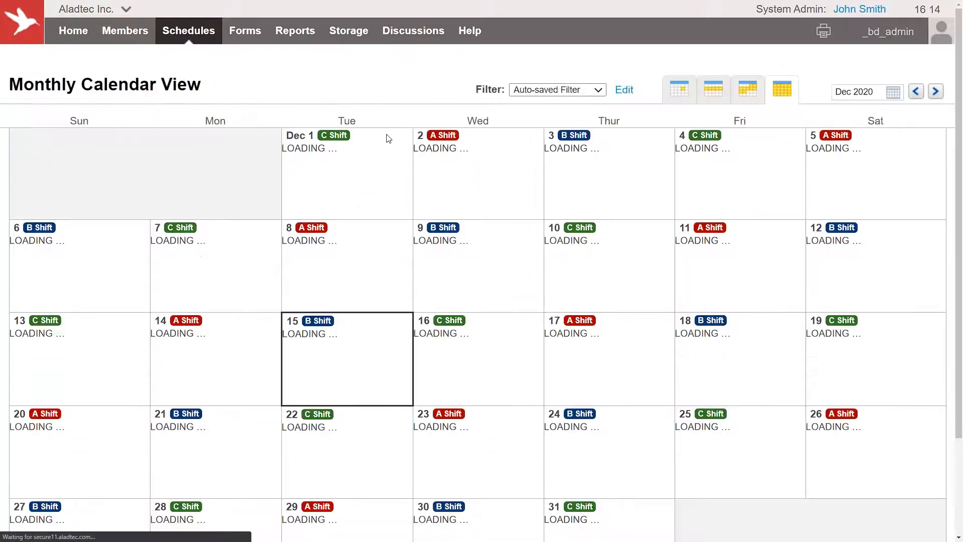
scroll(653, 321, "down", 5)
scroll(675, 330, "down", 2)
mouse_move(651, 324)
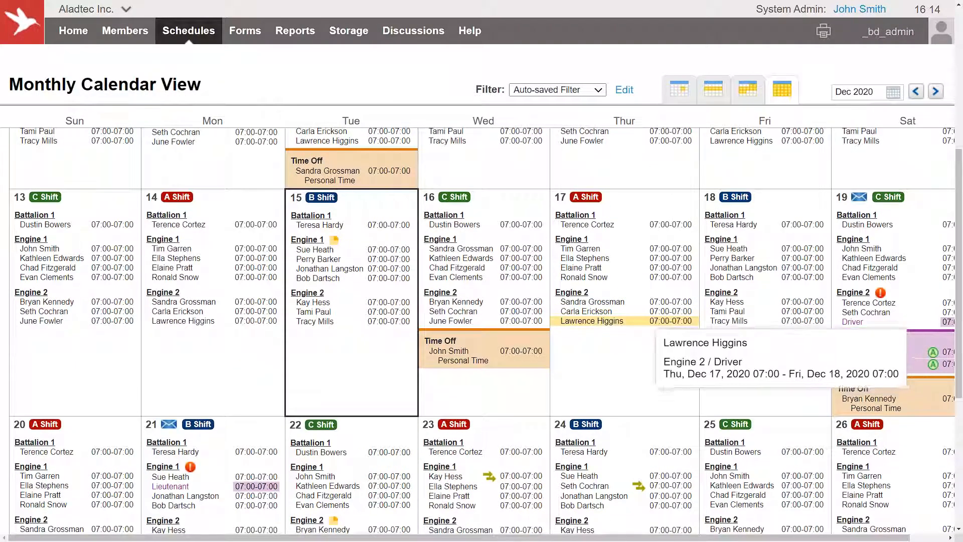
scroll(230, 295, "down", 1)
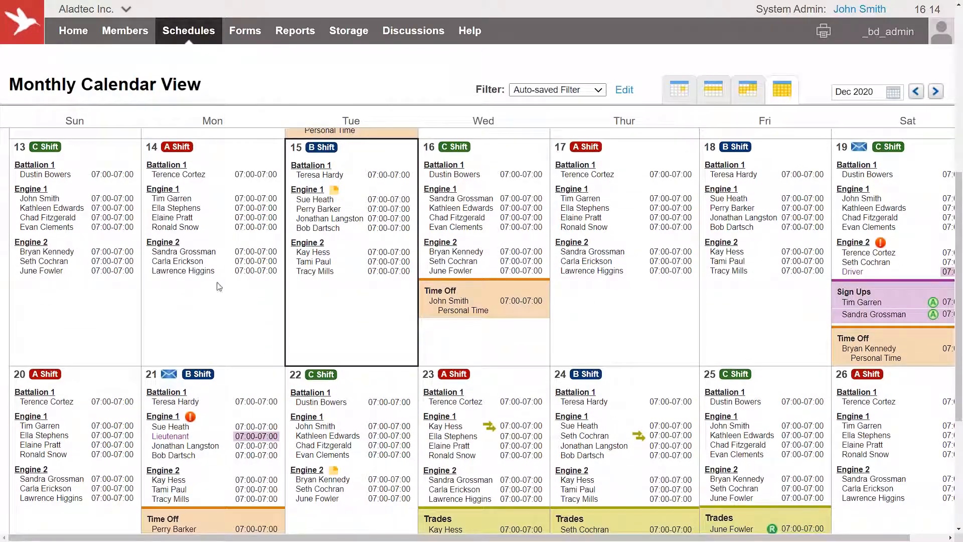
Open the Coverage Alerts setup and start a new notification profile named Overtime
mouse_move(87, 16)
left_click(84, 45)
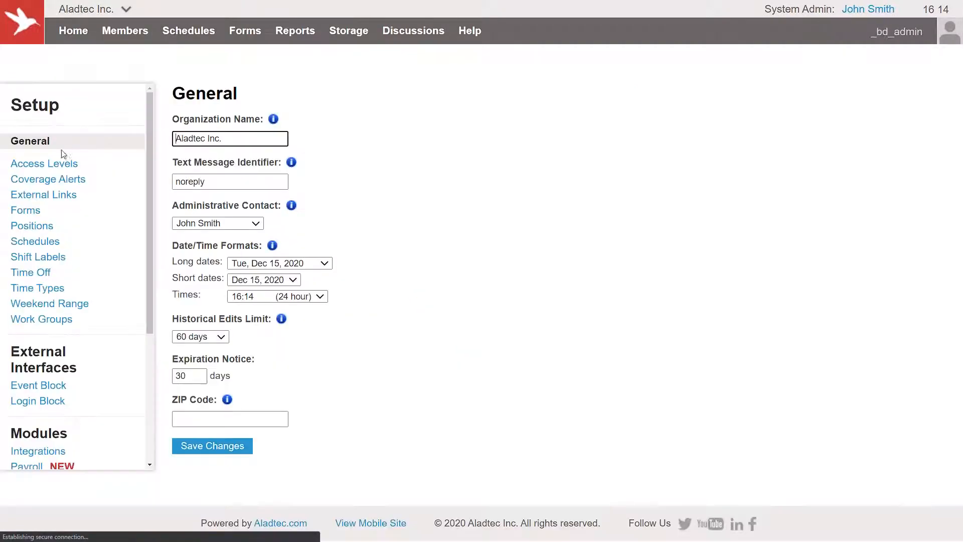
left_click(62, 180)
left_click(226, 167)
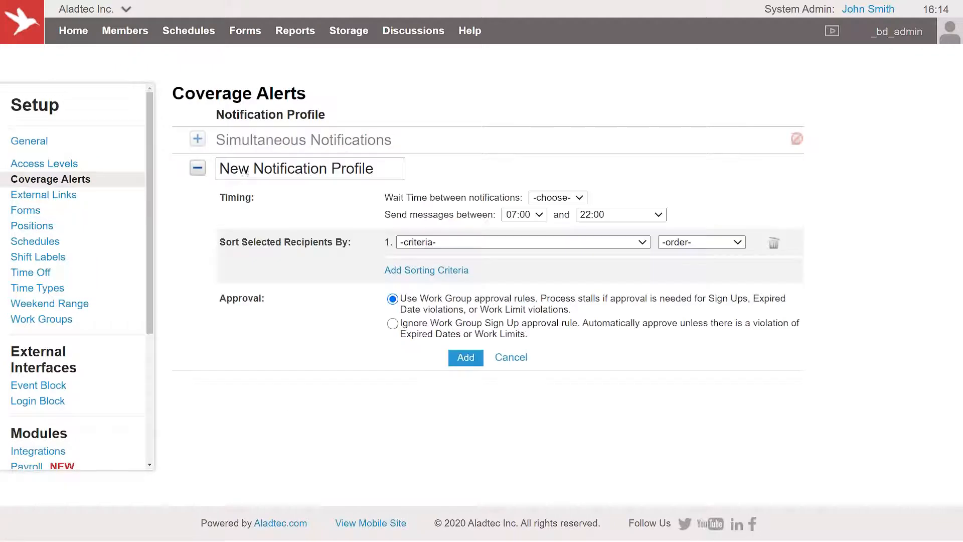
triple_click(357, 168)
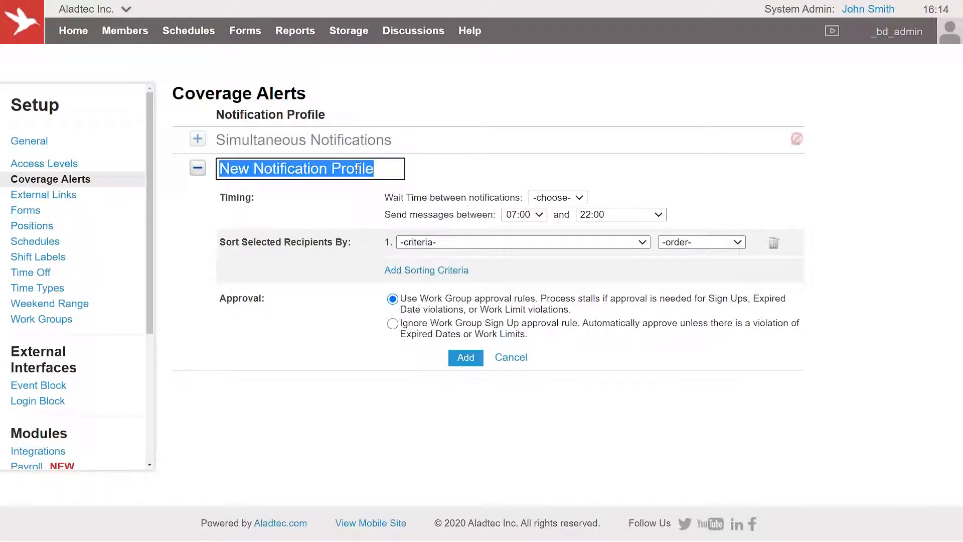
type("Overtime")
left_click(498, 147)
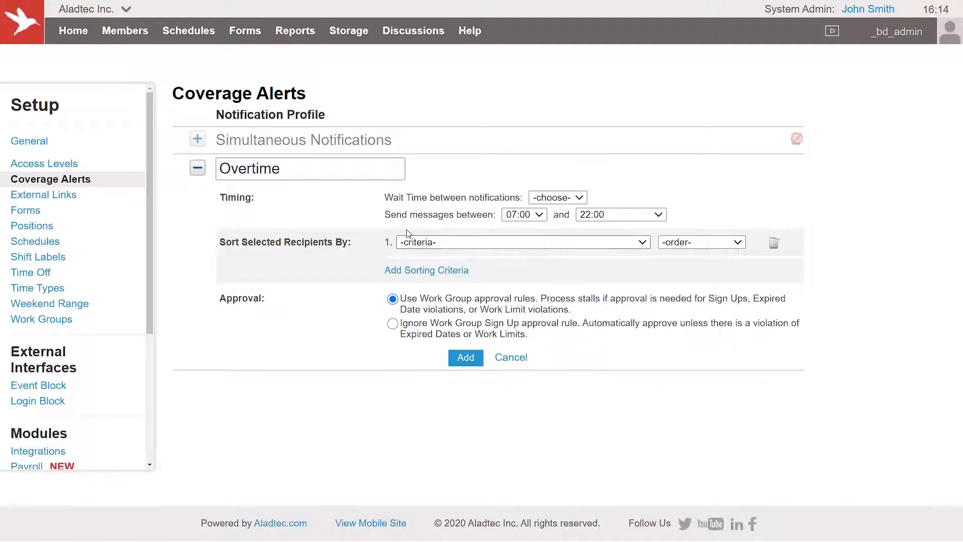
Add three more sorting criteria to the Overtime profile, try Title first, and end with Total Hours first and Date Hired second
left_click(456, 270)
left_click(438, 301)
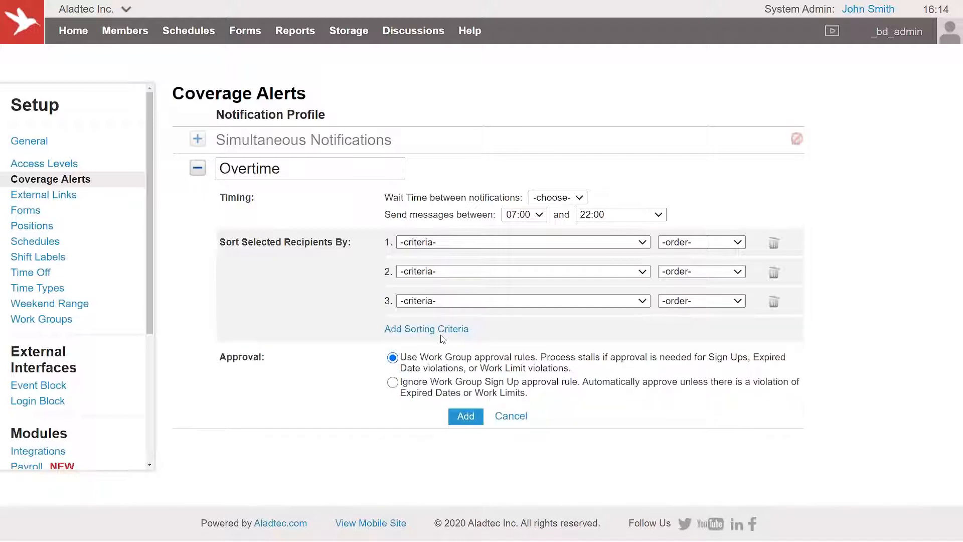
left_click(441, 329)
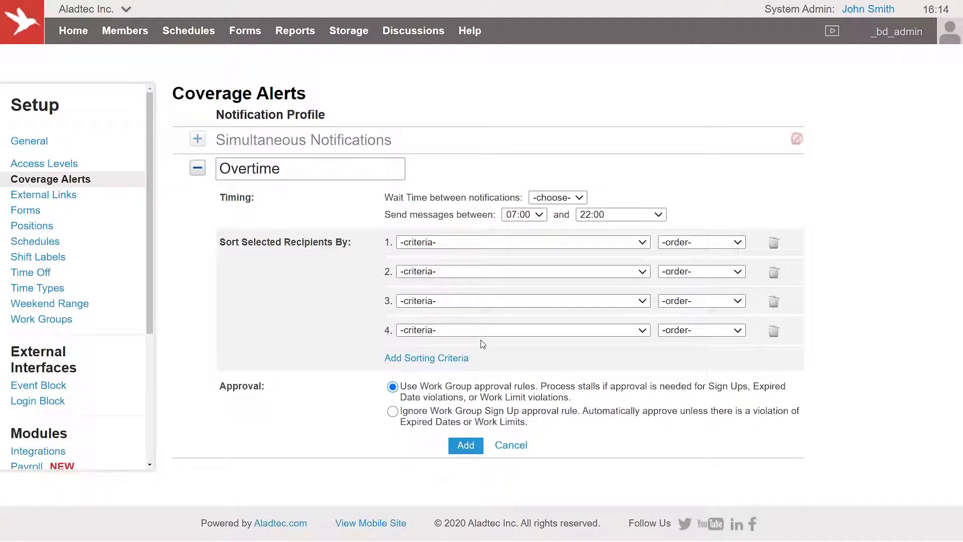
left_click(460, 242)
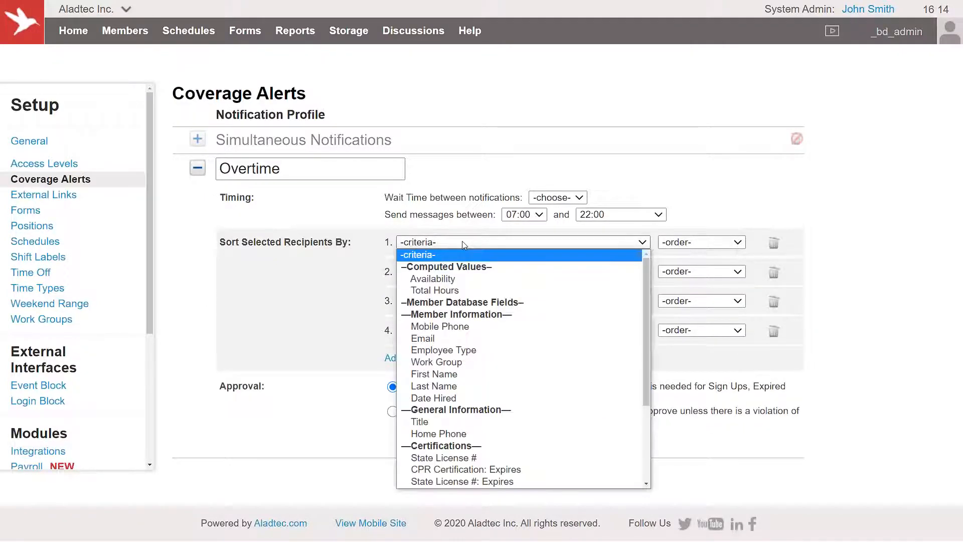
left_click(459, 421)
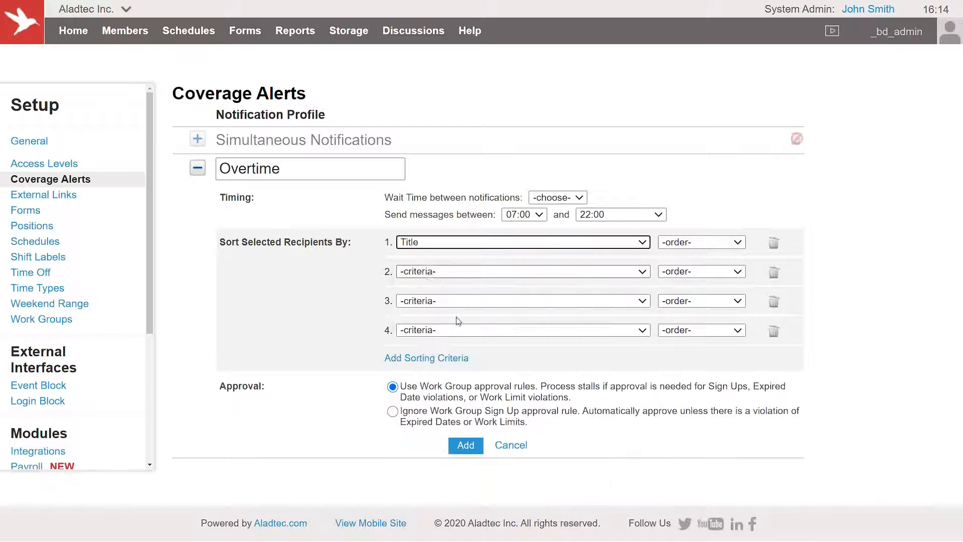
left_click(481, 272)
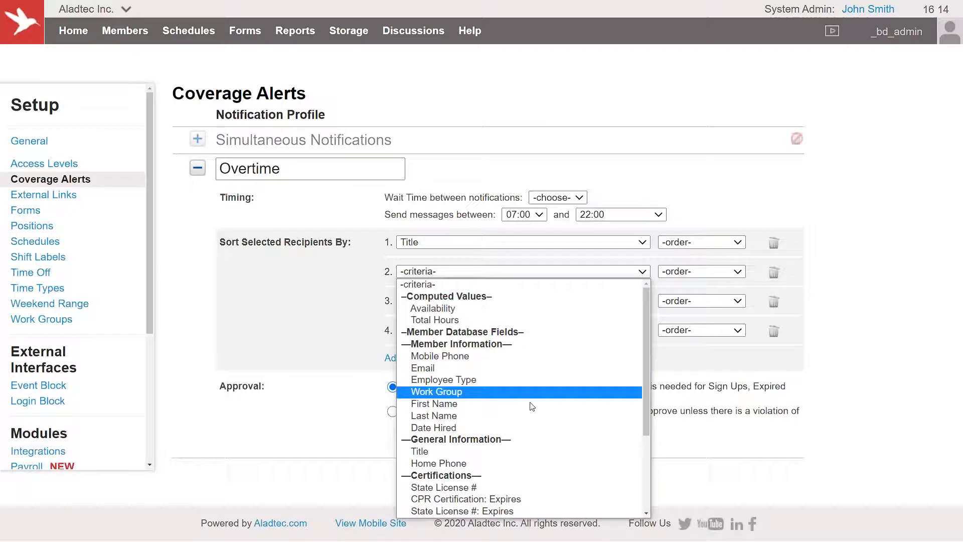
left_click(496, 428)
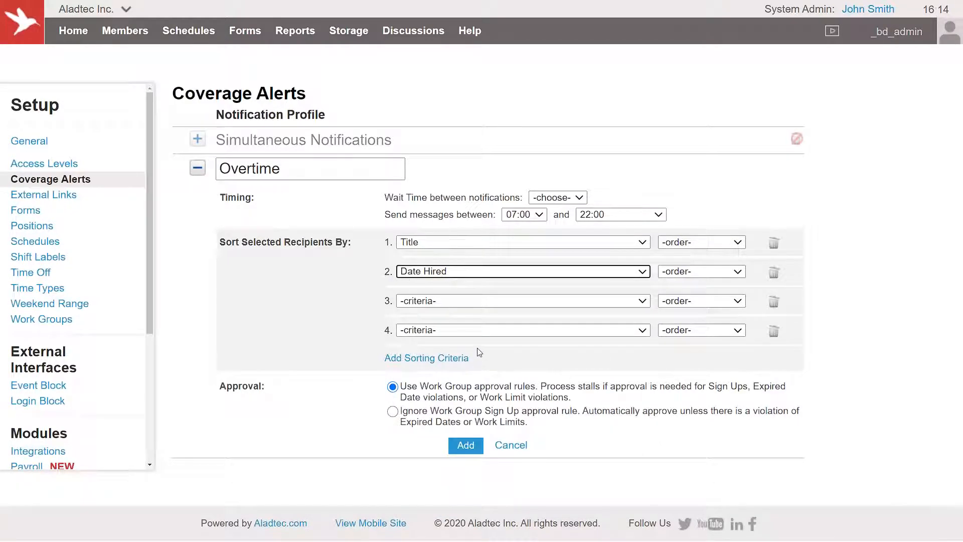
left_click(448, 243)
left_click(471, 279)
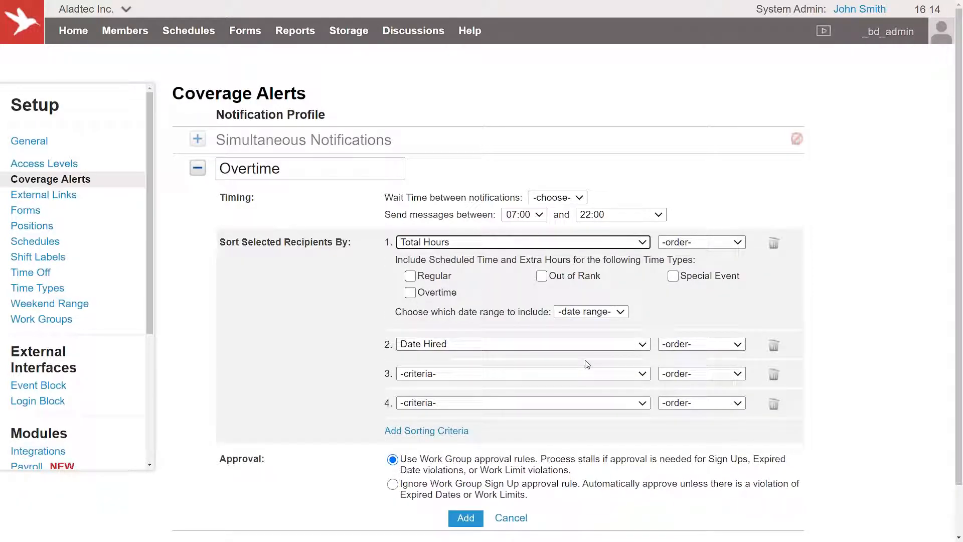
Set the wait time between notifications to 15 minutes, and close the Overtime profile without adding it
left_click(573, 200)
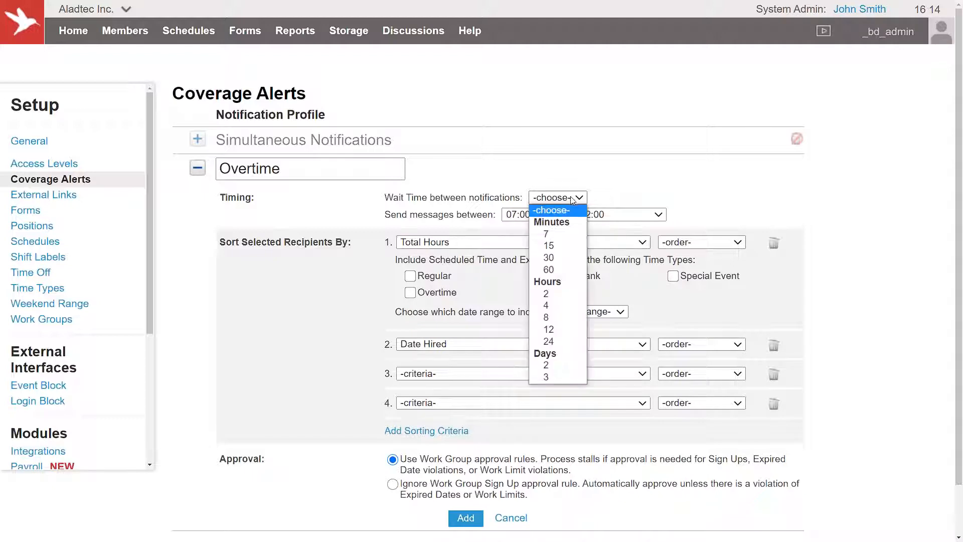
left_click(571, 250)
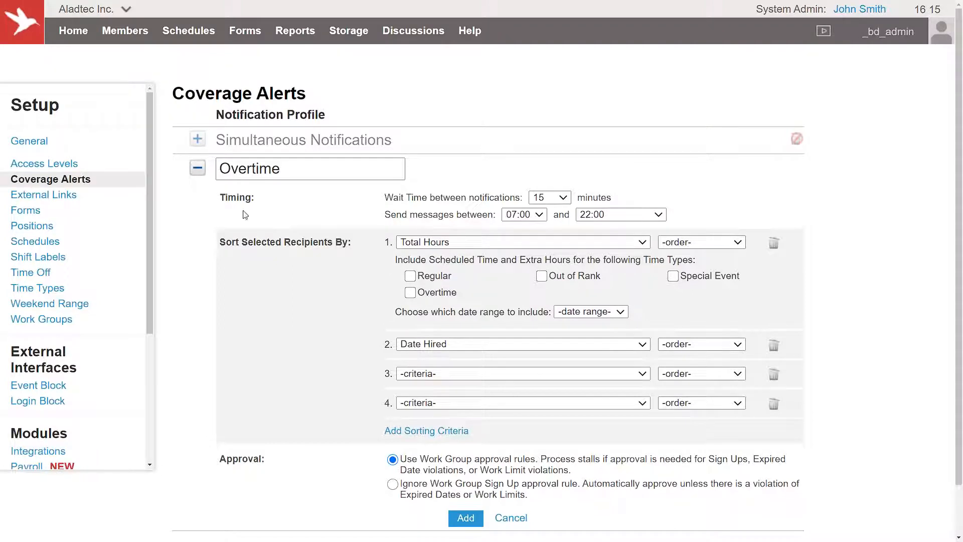
left_click(198, 169)
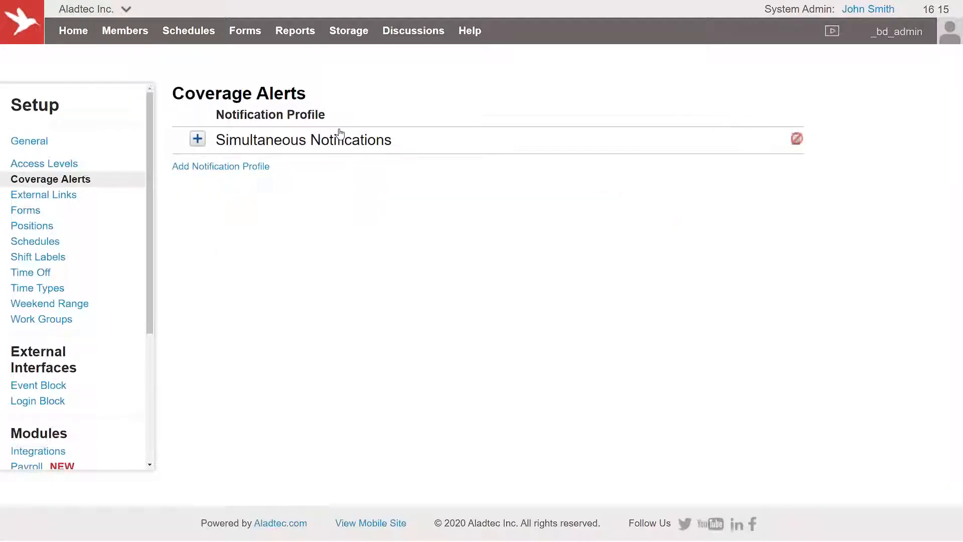
Return to the schedule views and show the Dec 13 to Dec 26 weeks of the monthly calendar
mouse_move(182, 37)
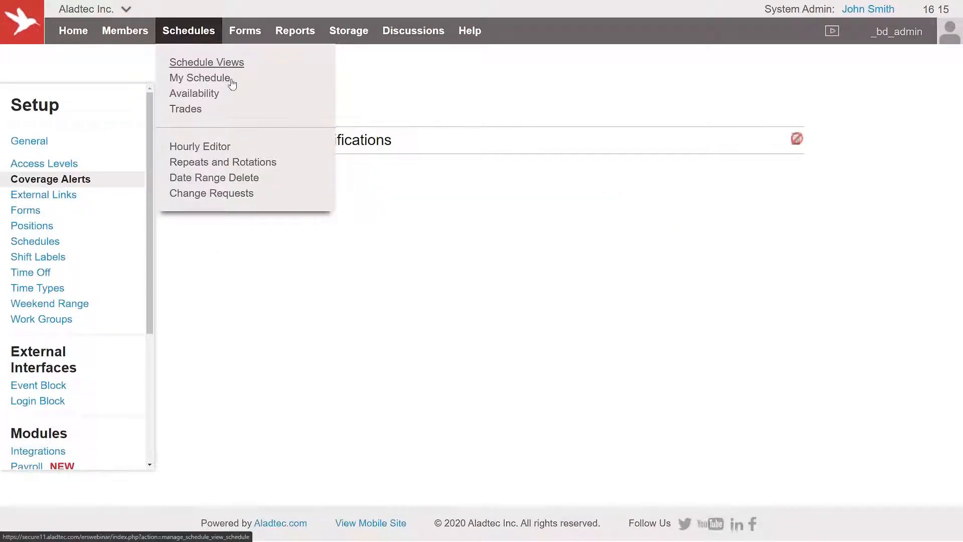
left_click(228, 64)
scroll(577, 453, "down", 6)
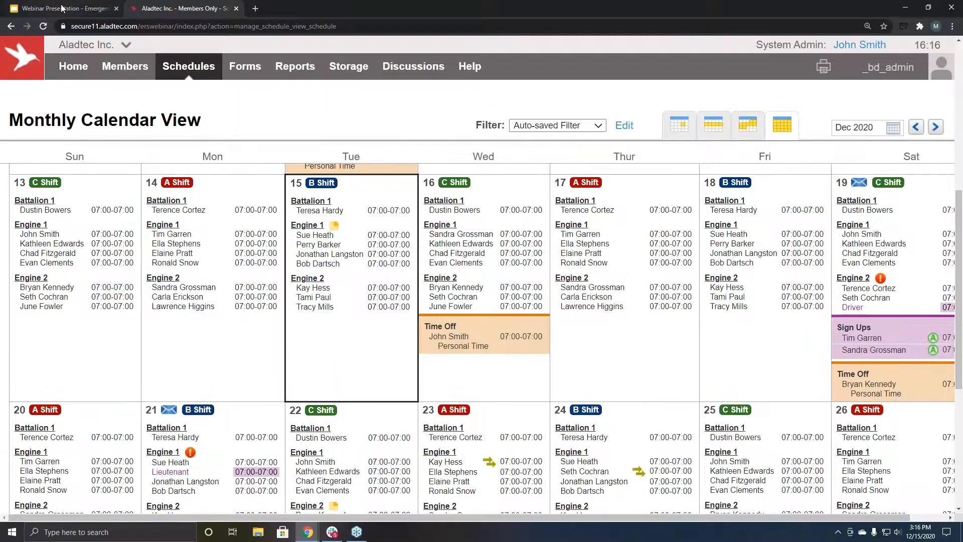
Switch to the webinar presentation in Google Slides and present it from slide 4, the Aladtec/Emergency Reporting integration
left_click(62, 8)
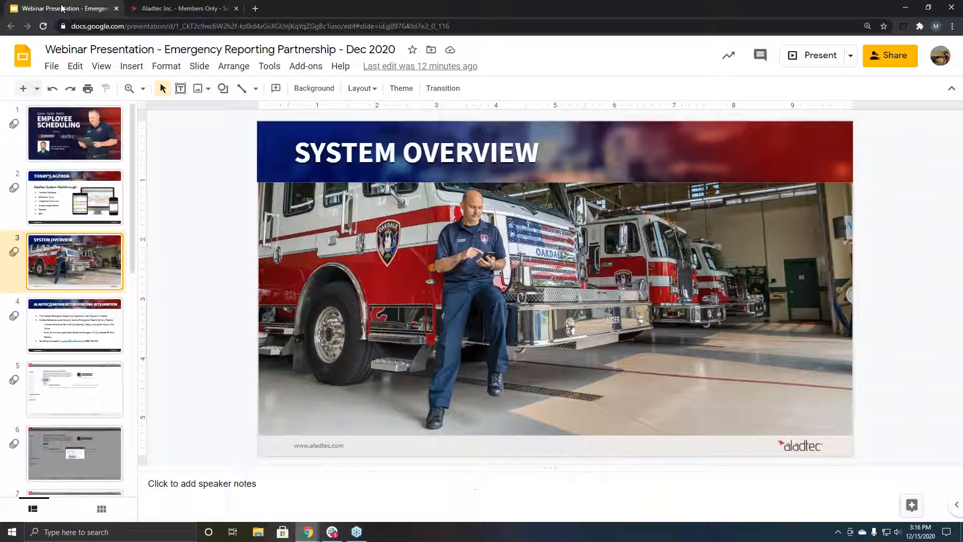
left_click(74, 320)
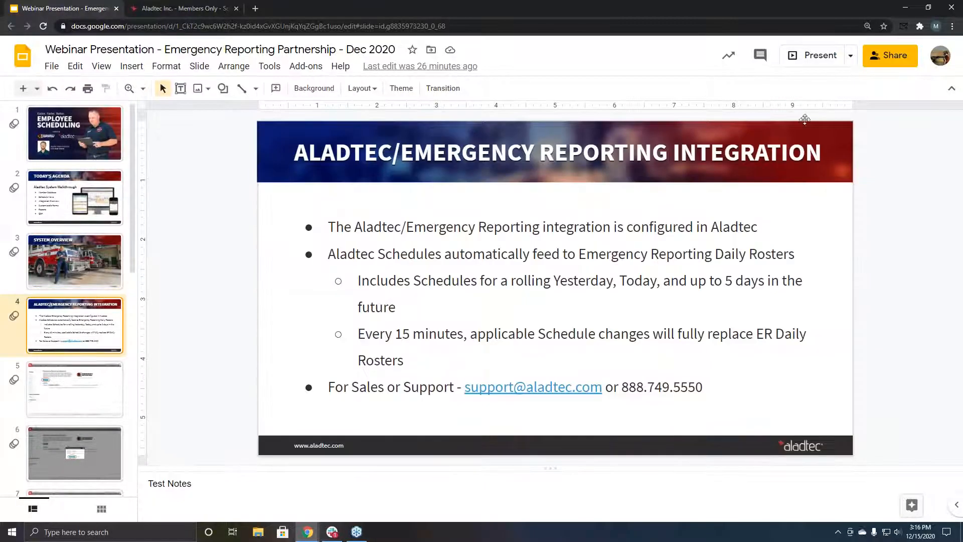
left_click(814, 55)
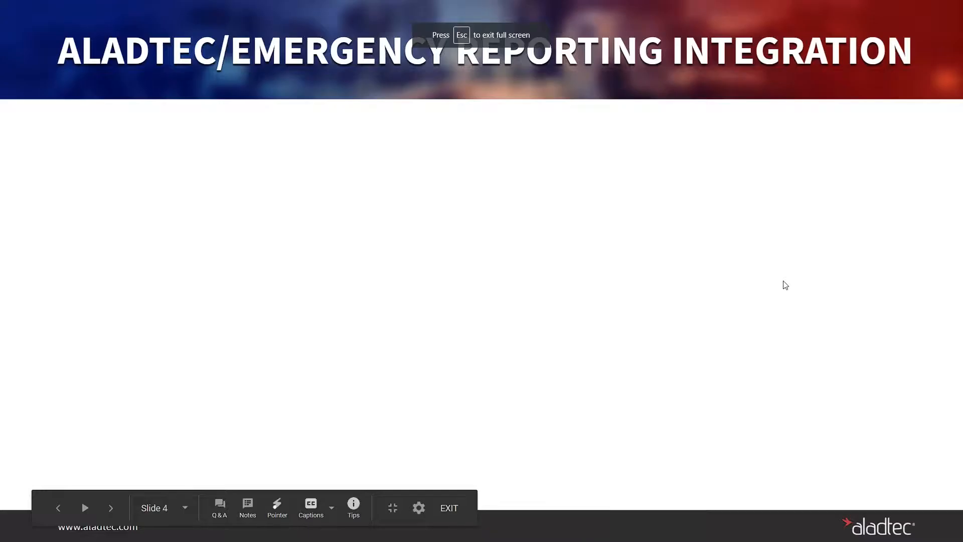
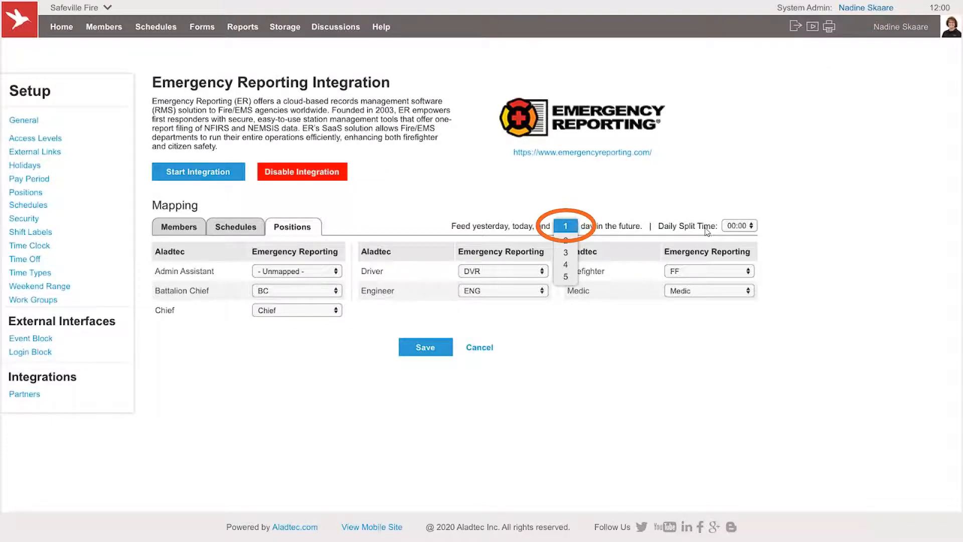
Set the Emergency Reporting integration's Daily Split Time to 07:00
left_click(736, 226)
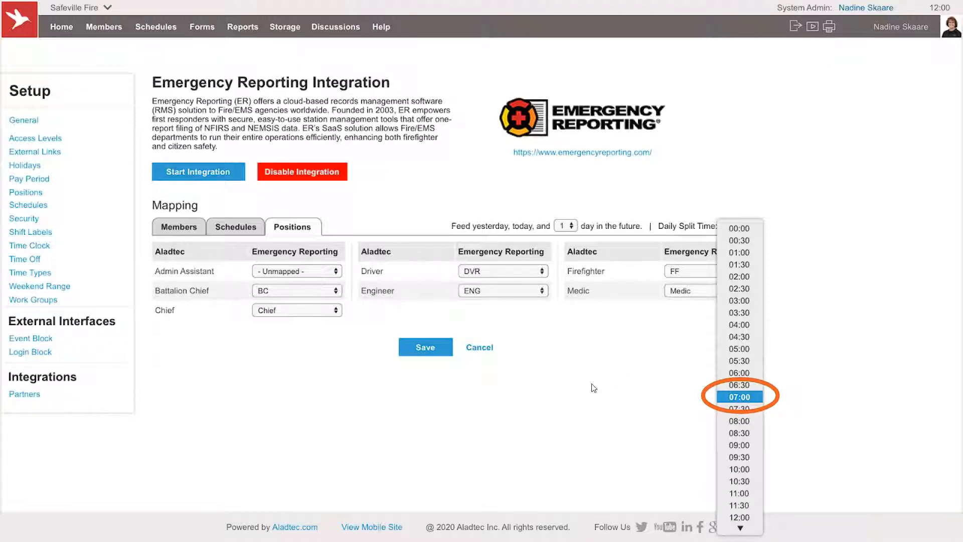
left_click(531, 407)
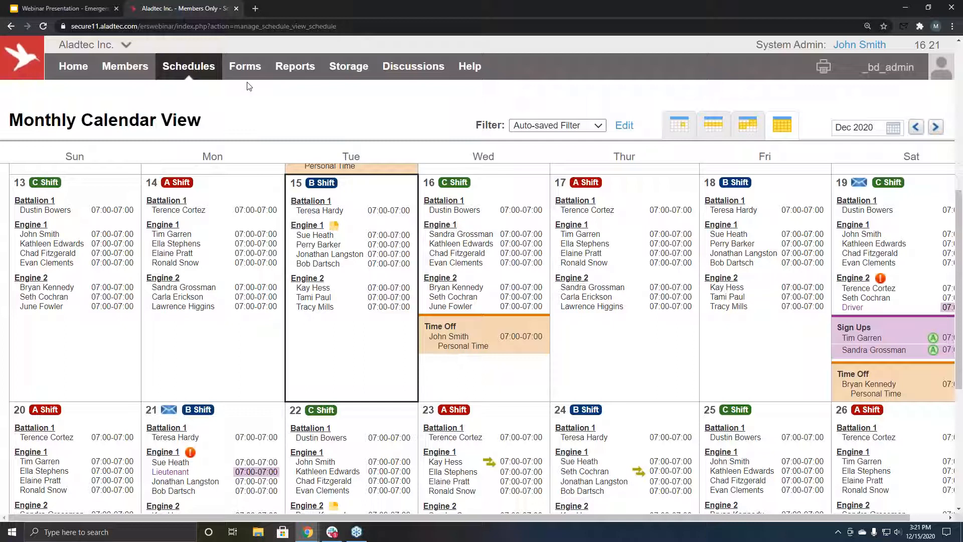
Open My Schedule for Dec 2020 and bring up the available actions for Dec 9
mouse_move(197, 68)
left_click(206, 115)
left_click(538, 289)
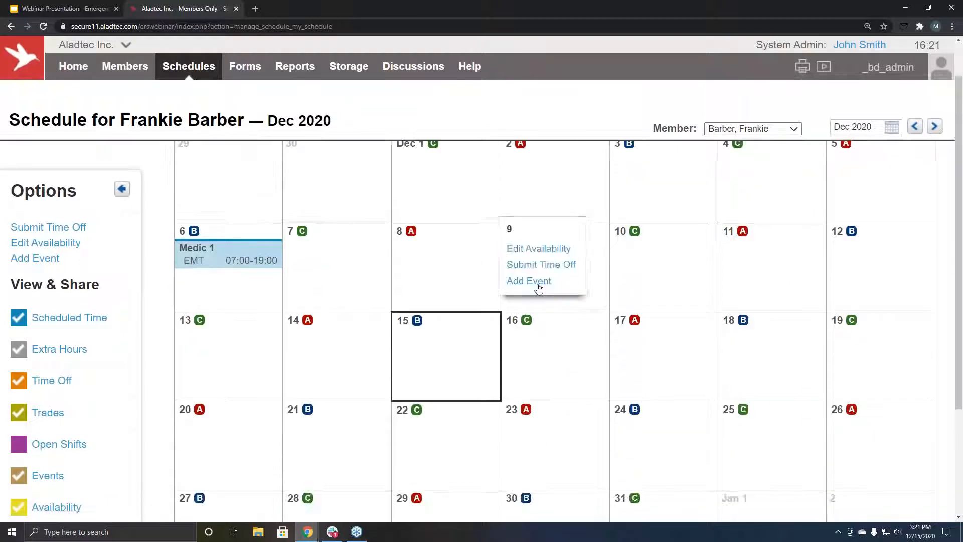
Start adding availability for the selected member and pick December 7, 9, 11, 15 and 17, 2020
scroll(653, 301, "down", 2)
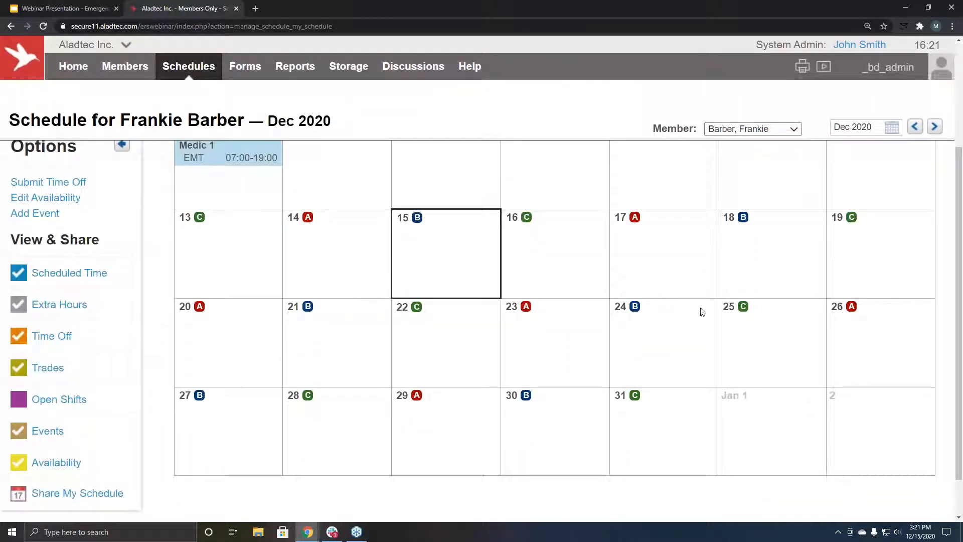
scroll(702, 312, "up", 1)
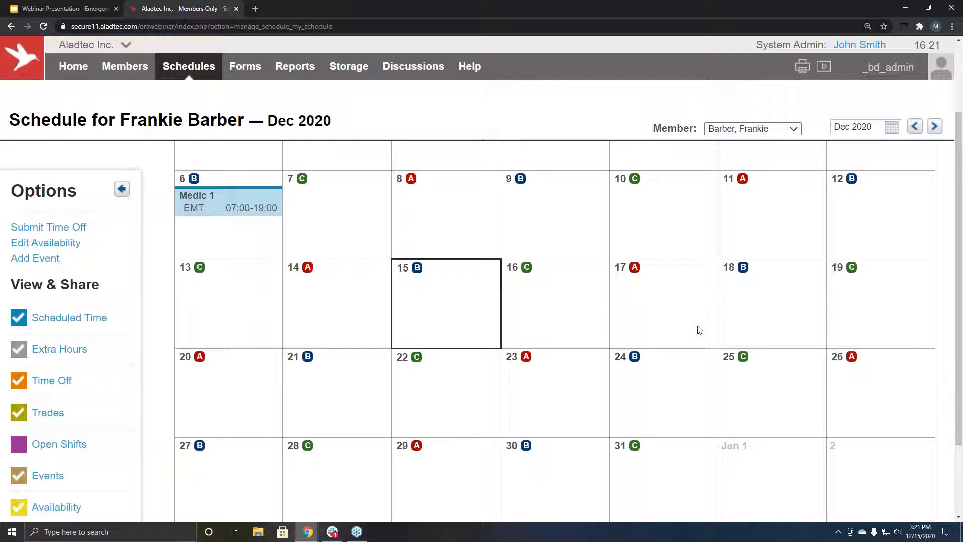
left_click(385, 213)
left_click(299, 197)
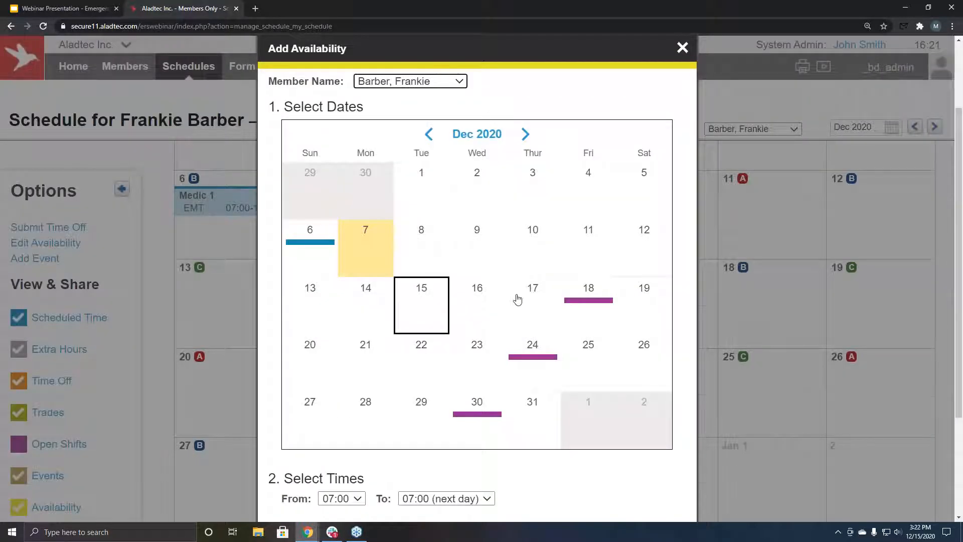
scroll(522, 301, "down", 1)
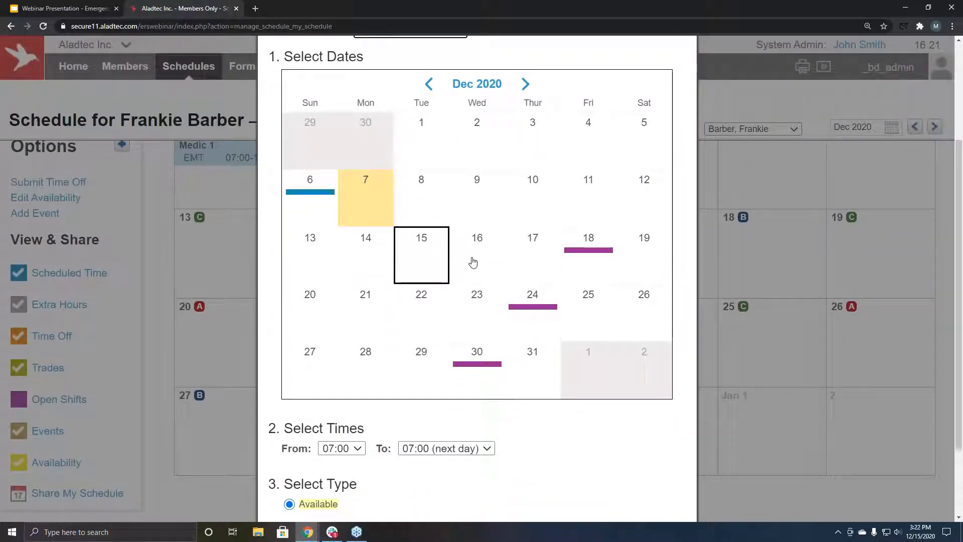
left_click(487, 203)
left_click(597, 205)
left_click(448, 259)
left_click(532, 256)
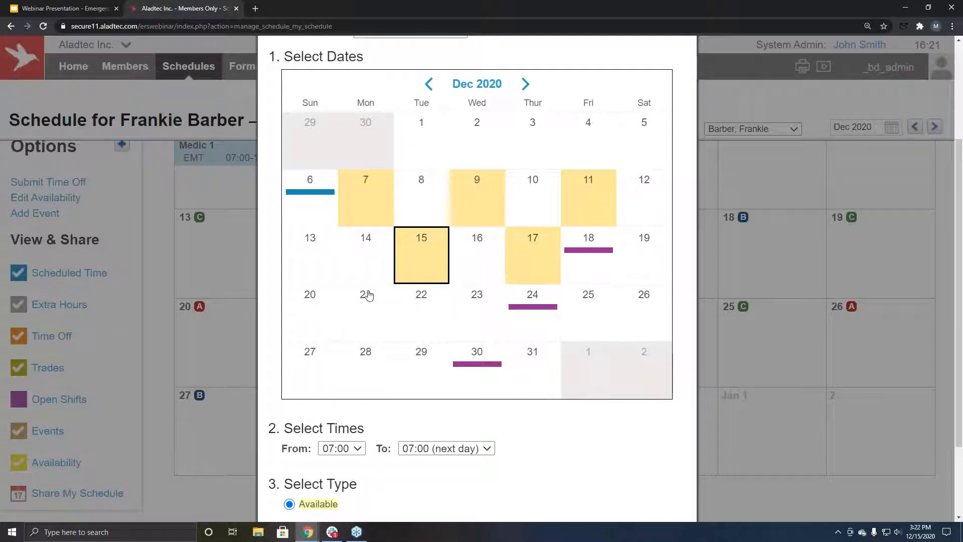
Also pick December 20, 21, 22, 25, 26 and 30, and add the 07:00 to 07:00 (next day) availability
left_click(312, 301)
left_click(382, 334)
left_click(426, 308)
left_click(572, 322)
left_click(638, 316)
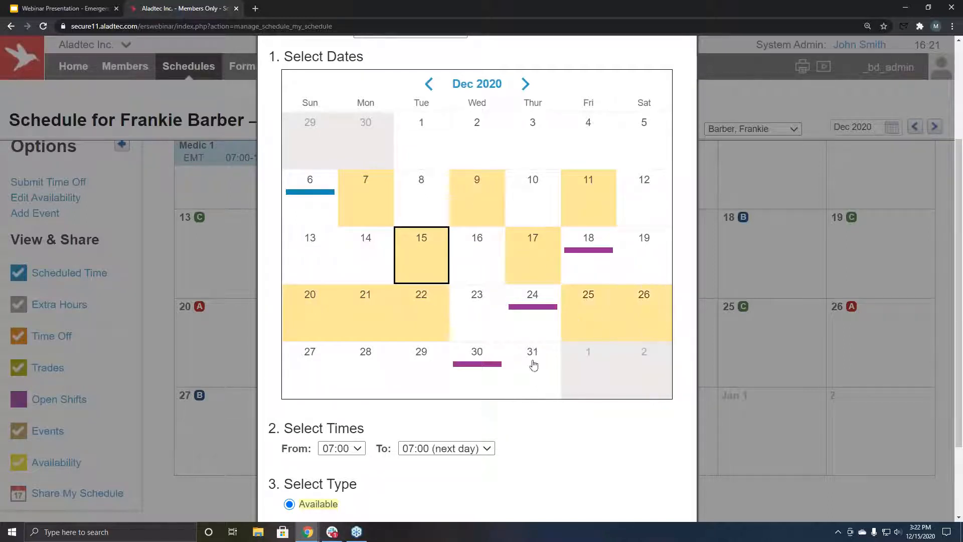
left_click(501, 374)
scroll(549, 432, "down", 2)
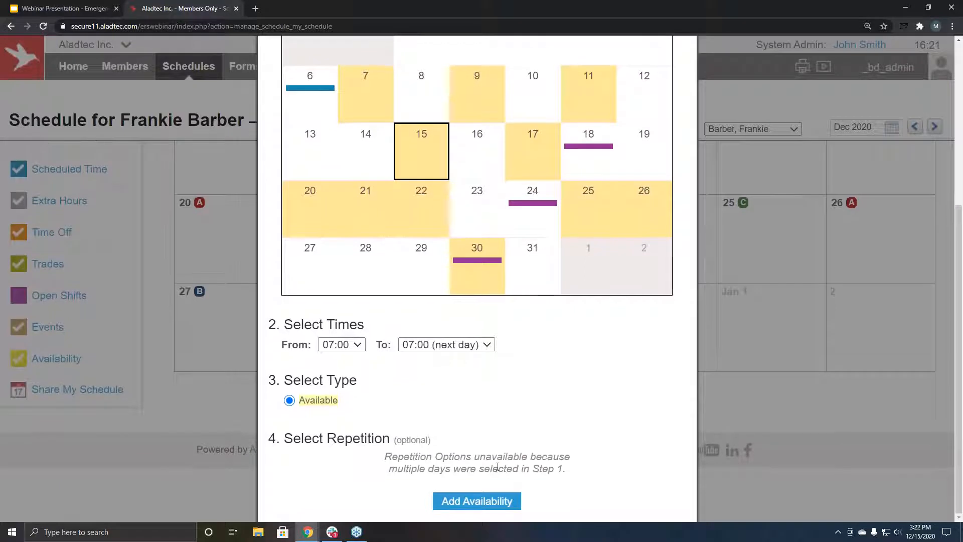
left_click(475, 500)
scroll(642, 394, "up", 3)
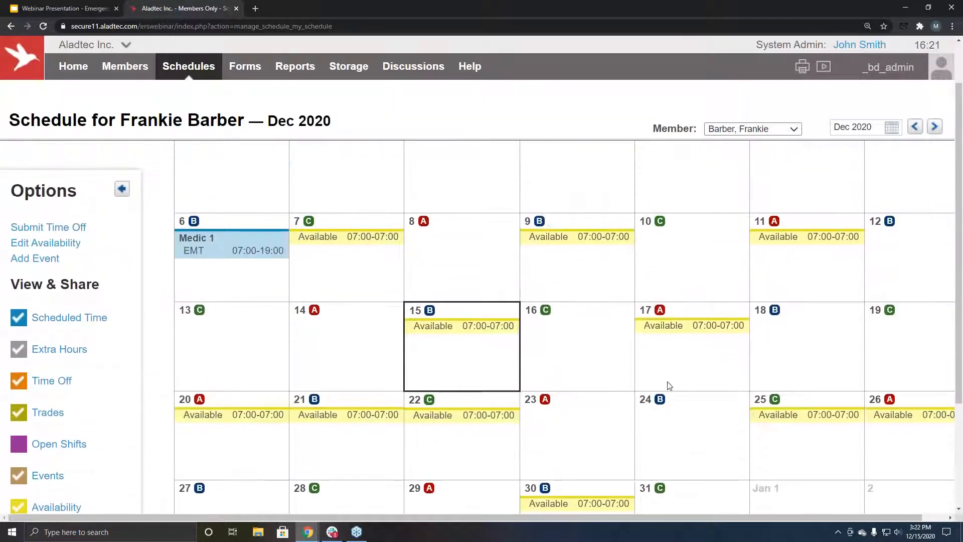
scroll(668, 386, "down", 1)
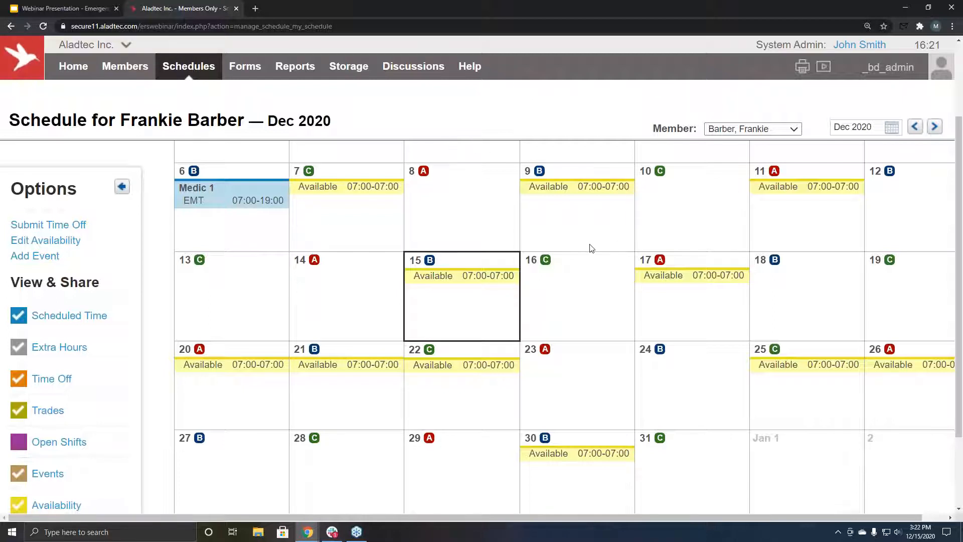
scroll(592, 256, "up", 2)
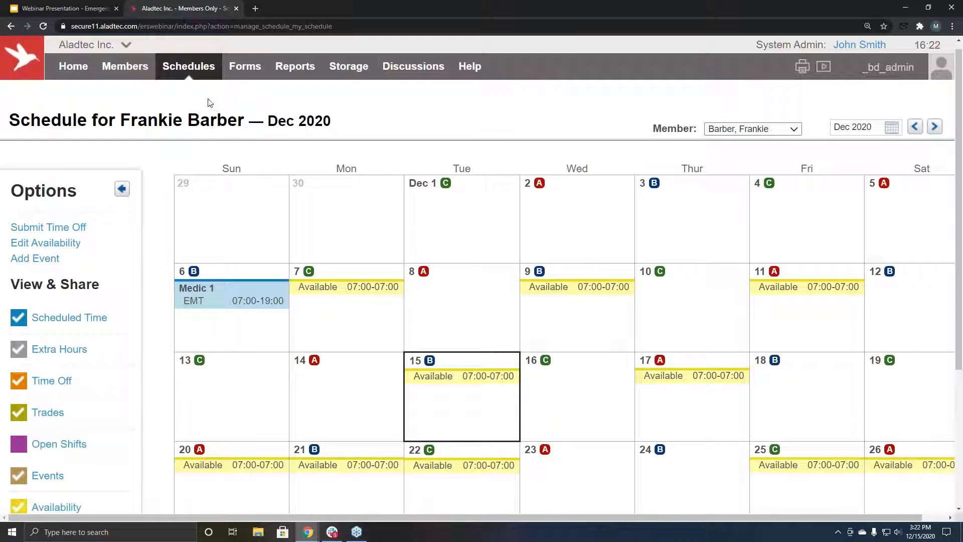
Return to the monthly calendar of all schedules and look over the December 2020 weeks
mouse_move(201, 81)
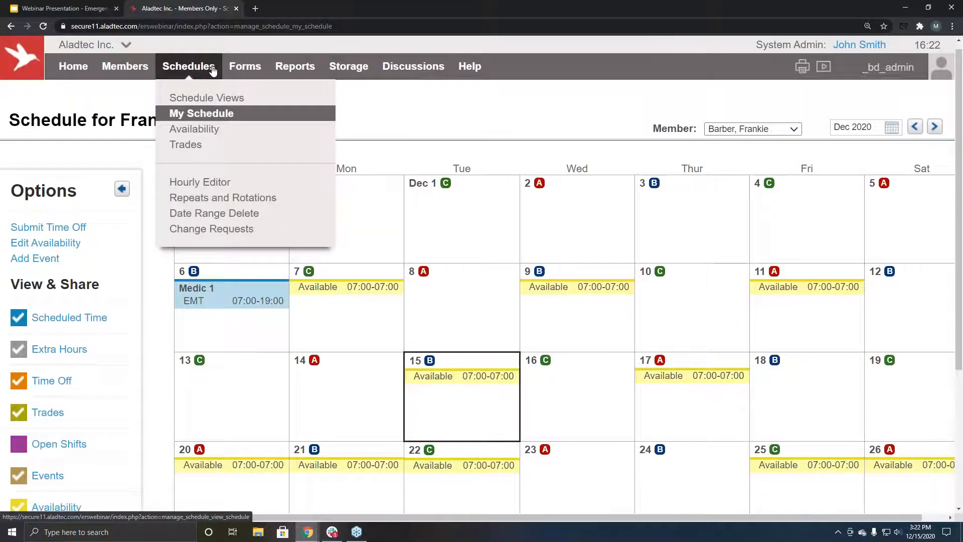
left_click(213, 70)
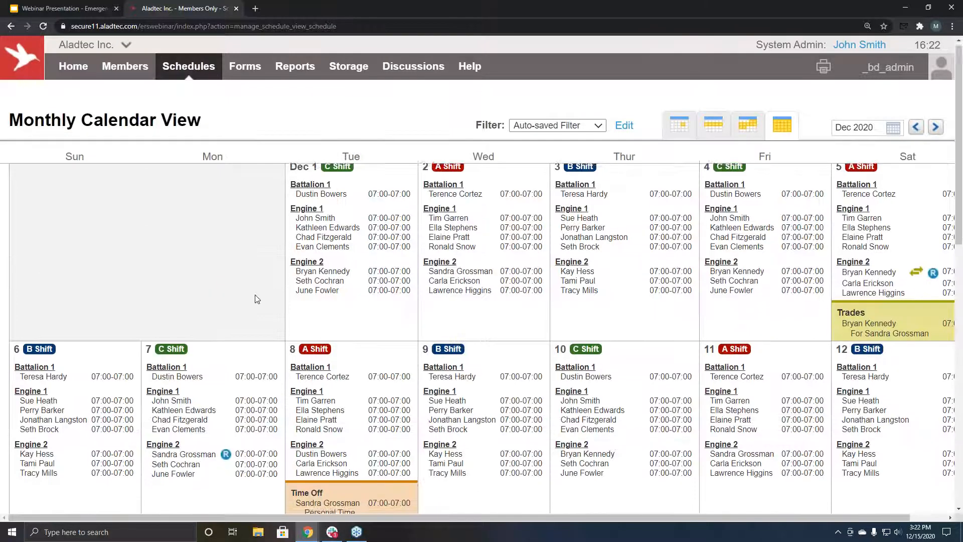
scroll(251, 294, "down", 2)
scroll(251, 294, "down", 2)
scroll(251, 297, "up", 1)
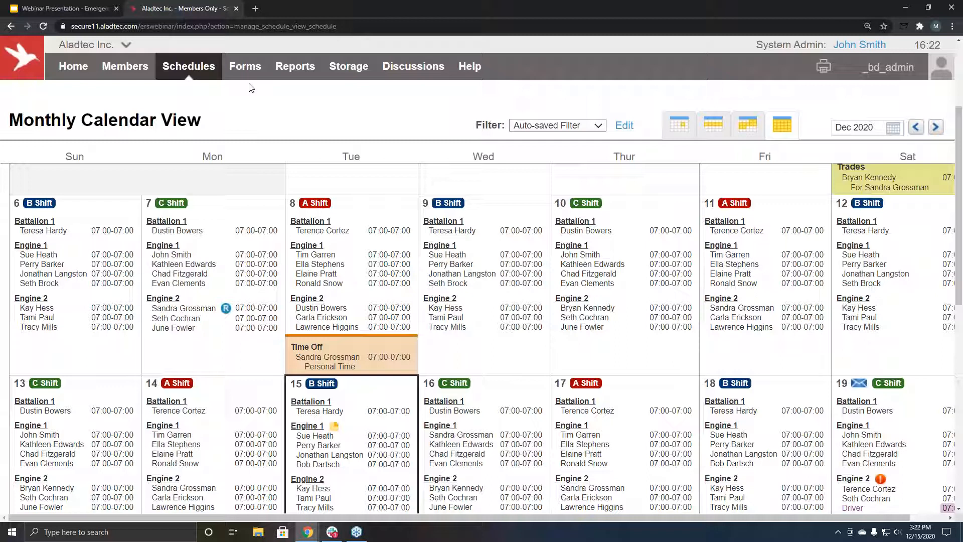
View the Weekly Vehicle Checklist form and the End of Shift Report form
mouse_move(259, 75)
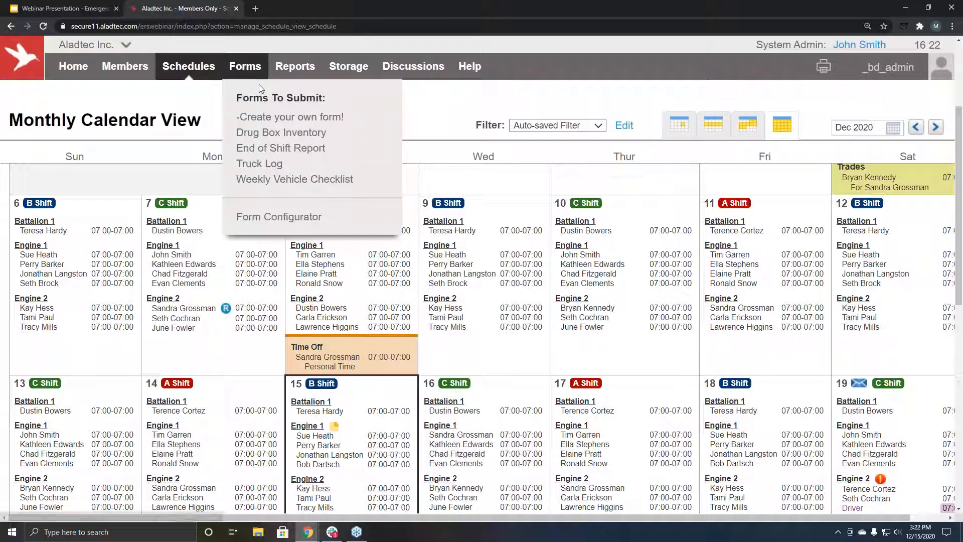
left_click(281, 179)
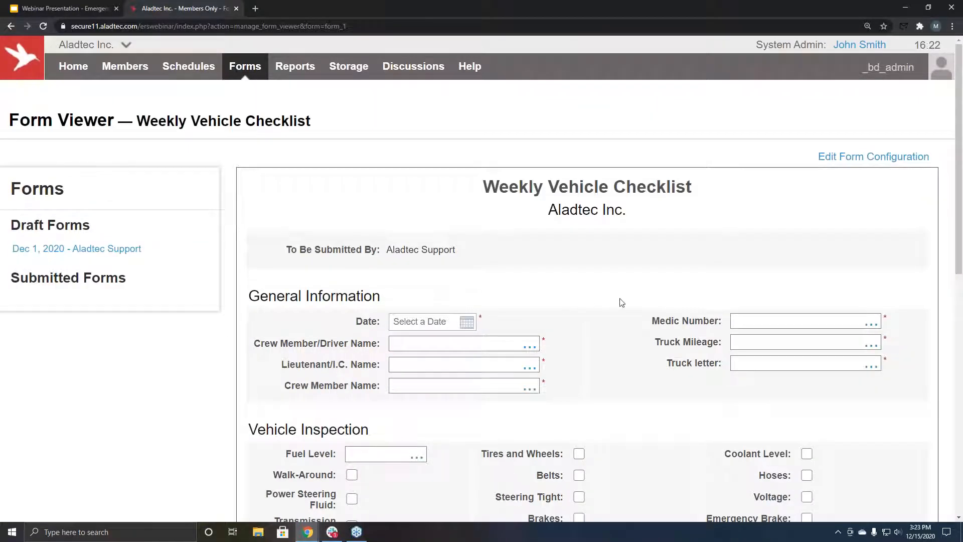
mouse_move(250, 76)
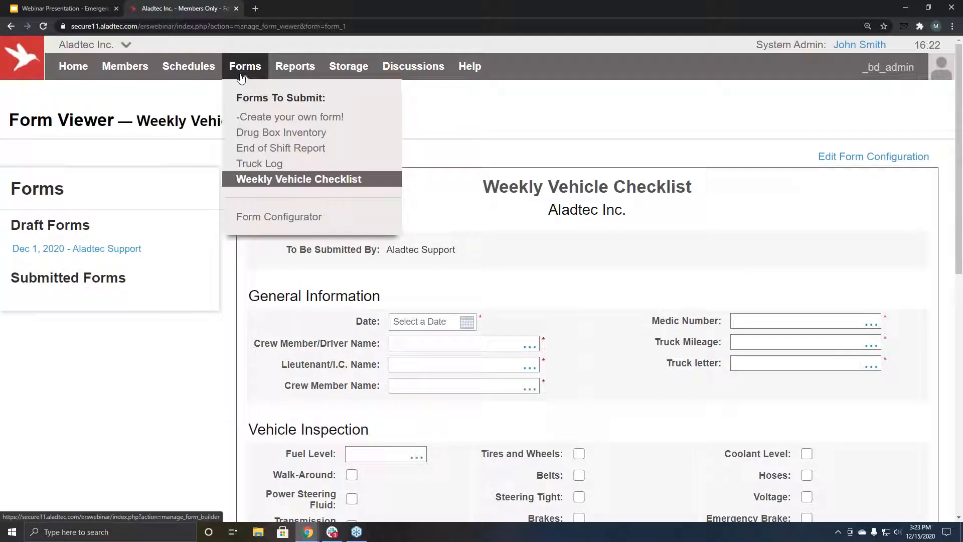
left_click(255, 148)
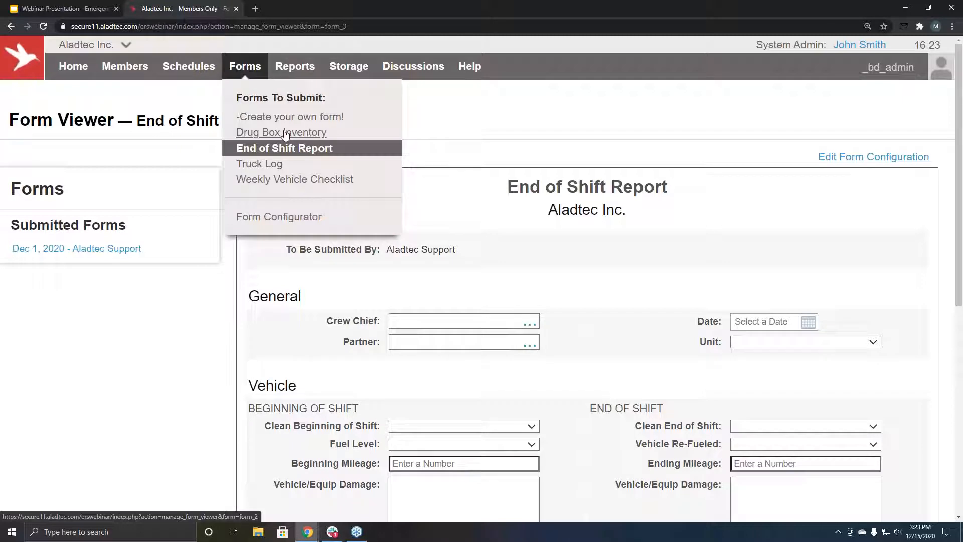
Design a new form in the Form Configurator with two text boxes, a select list and a checkbox in its first section
left_click(875, 157)
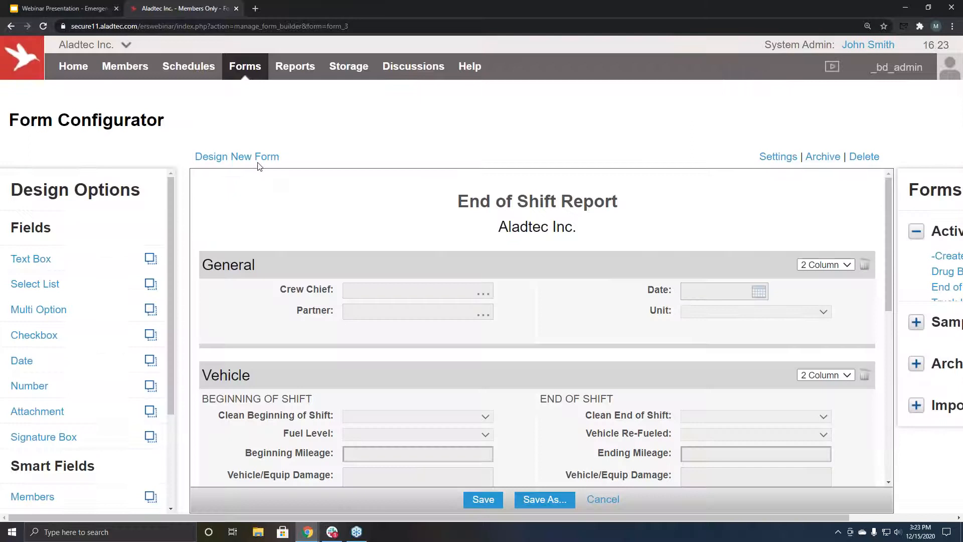
left_click(258, 162)
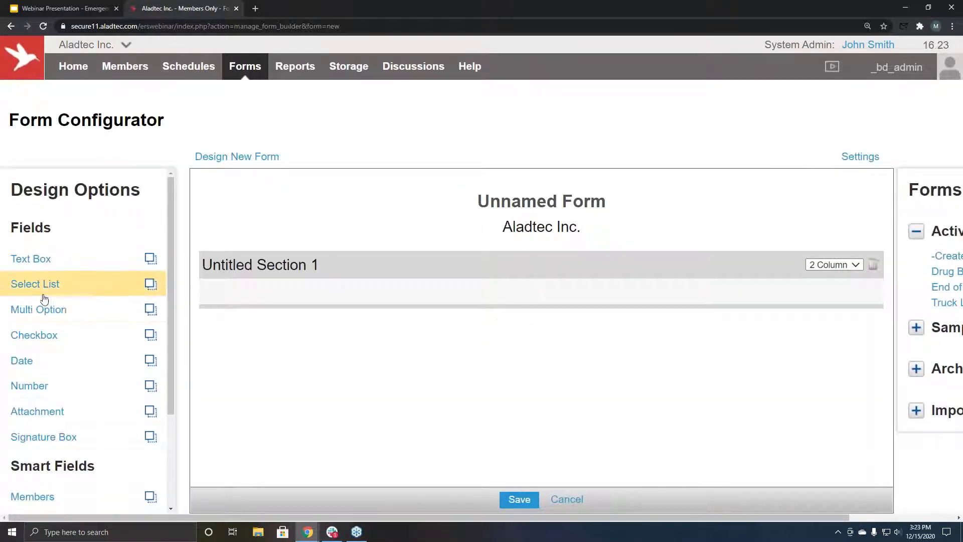
left_click_drag(39, 265, 308, 336)
left_click_drag(43, 282, 281, 348)
left_click_drag(53, 341, 347, 382)
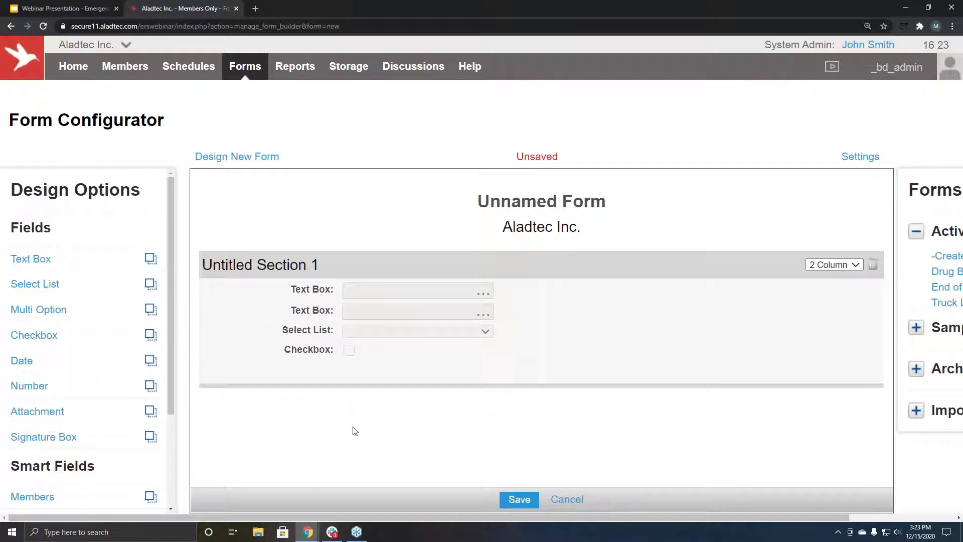
Title the new form "Training Request"
left_click(542, 209)
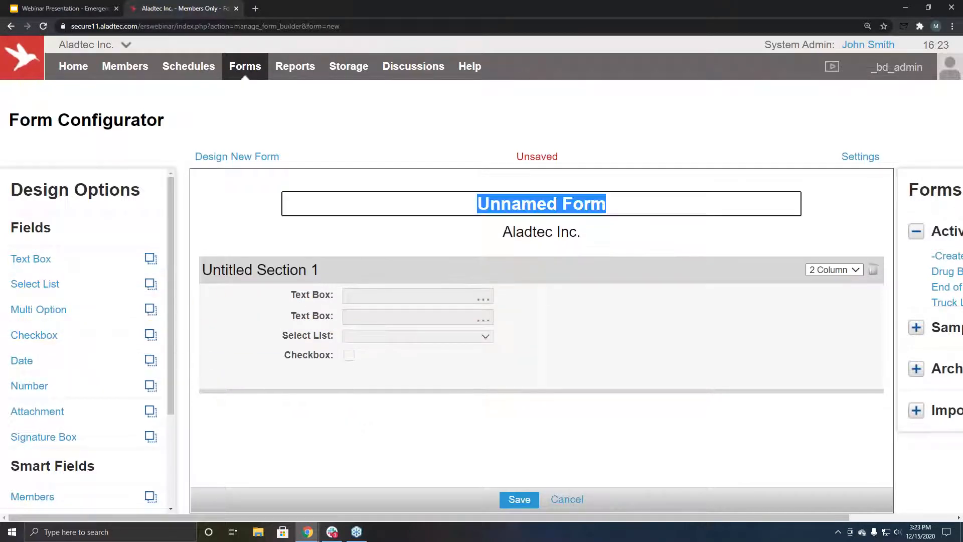
type("Training Requwe")
key("BackSpace")
key("BackSpace")
type("st")
key("BackSpace")
key("BackSpace")
type("es")
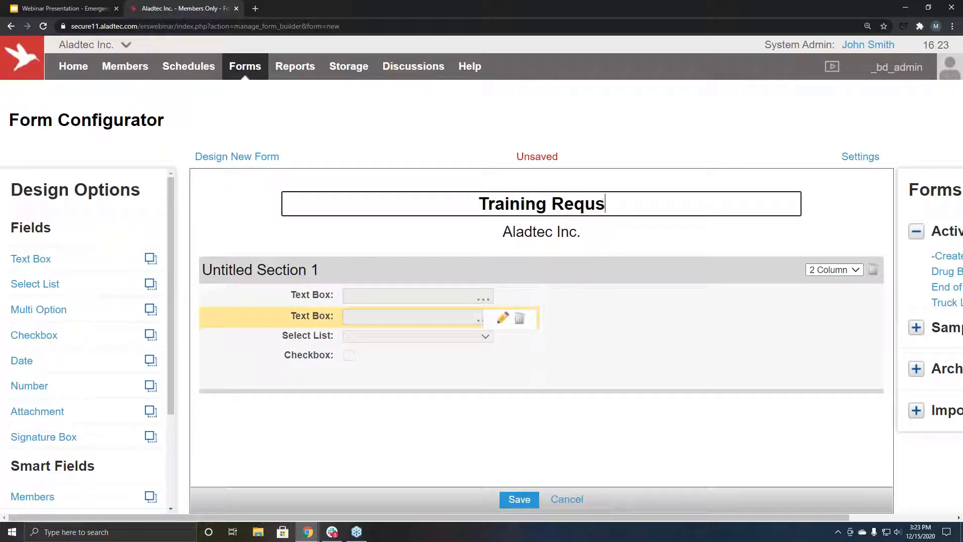
type("t")
left_click(458, 435)
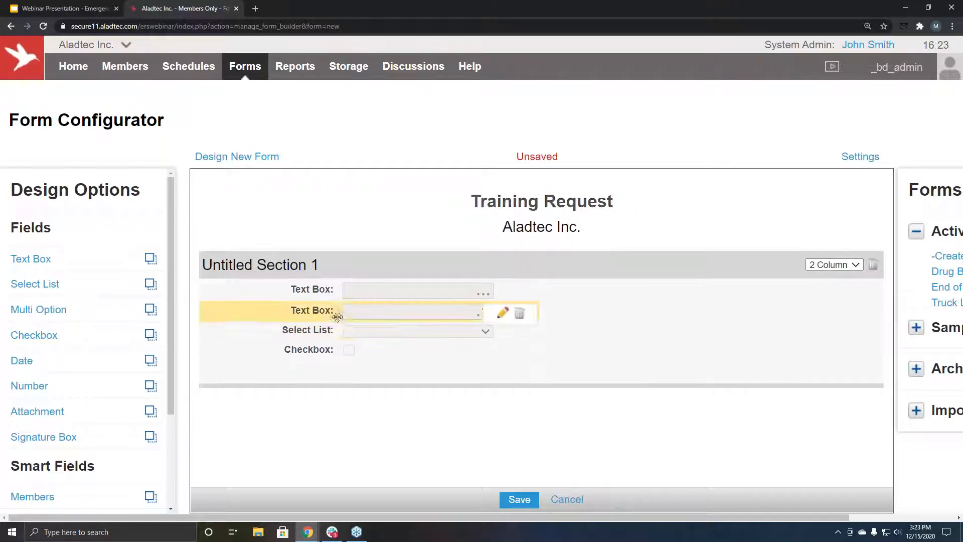
Move the select list and checkbox into the section's second column and add a date field above the text boxes
left_click_drag(315, 337, 653, 309)
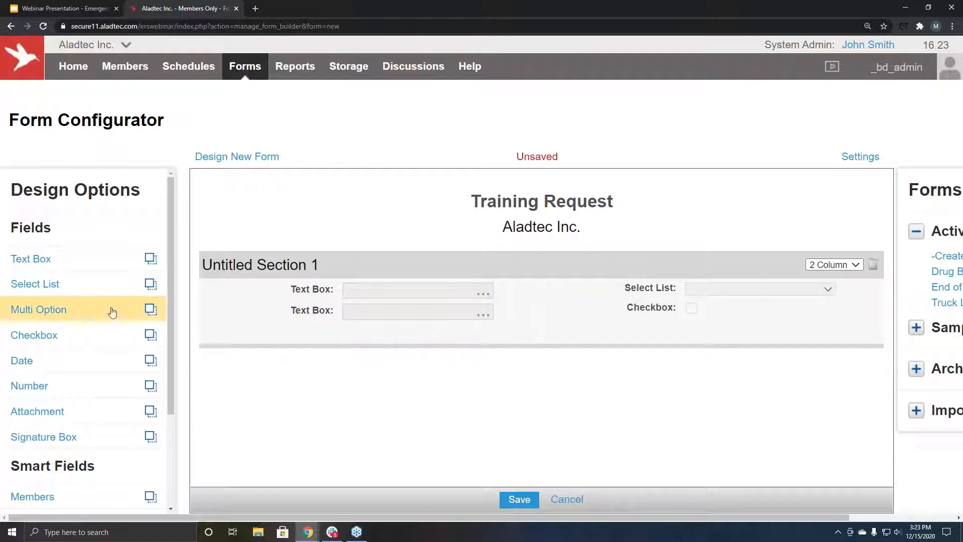
left_click_drag(78, 359, 326, 295)
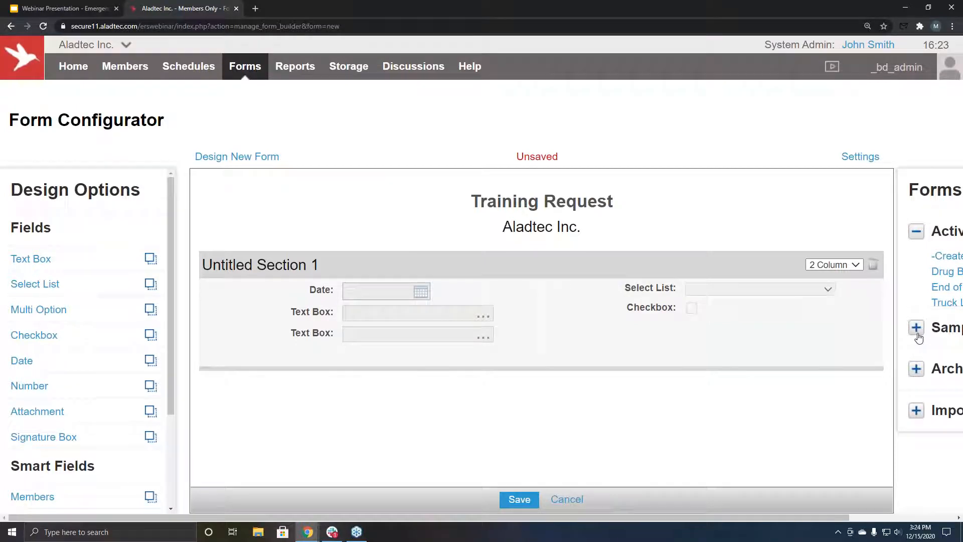
Leave the unsaved form for the Weekly Vehicle Checklist form report and examine the report's filter options
mouse_move(294, 83)
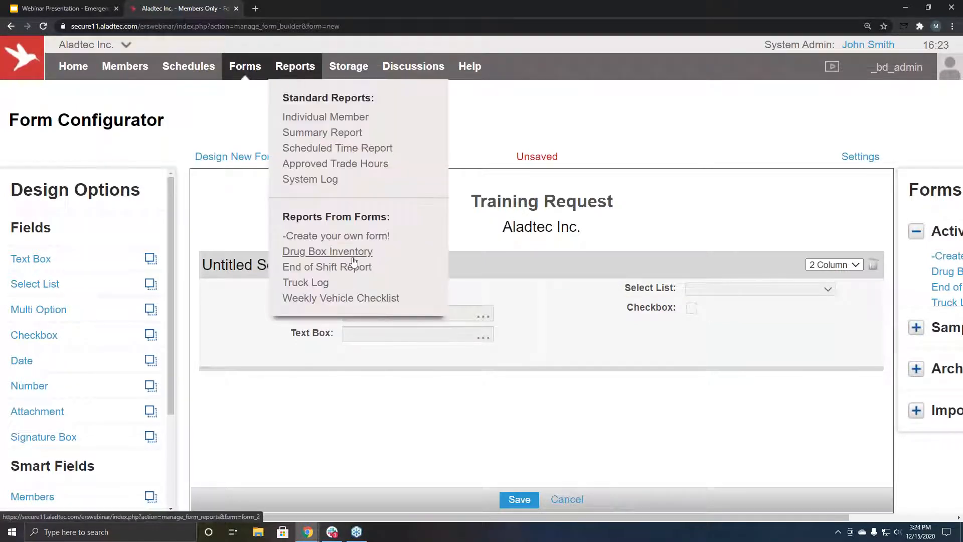
left_click(360, 298)
left_click(530, 83)
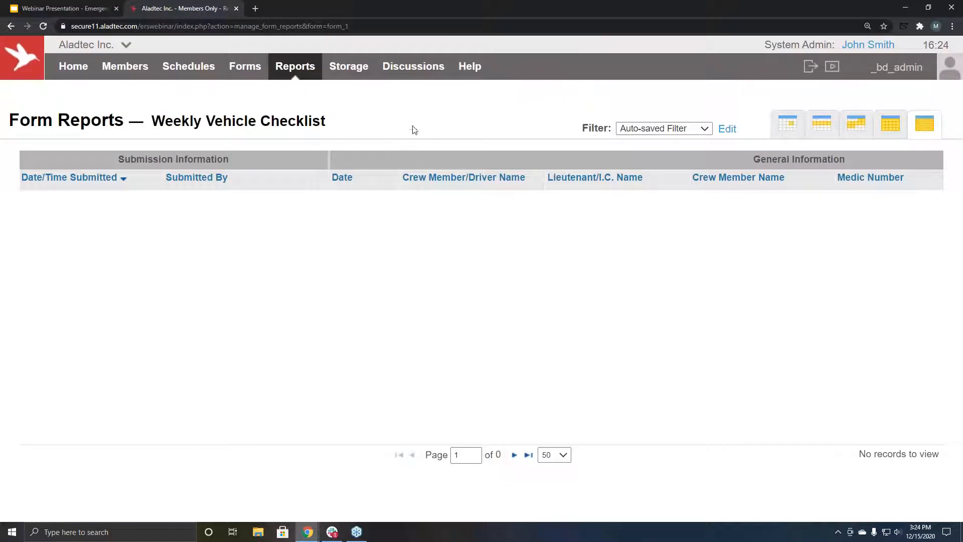
mouse_move(295, 75)
left_click(724, 130)
scroll(752, 262, "down", 1)
scroll(753, 263, "down", 10)
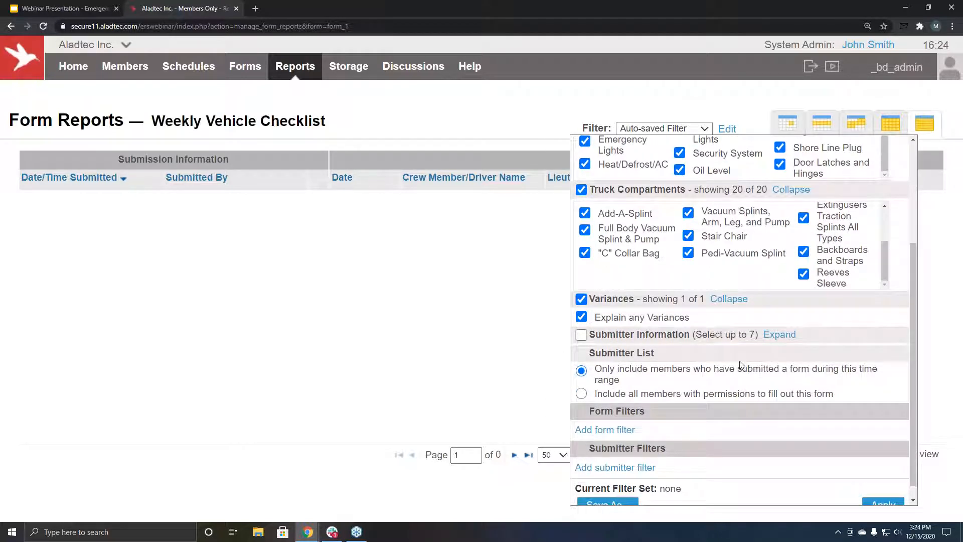
scroll(773, 396, "up", 5)
scroll(781, 401, "up", 2)
left_click(508, 119)
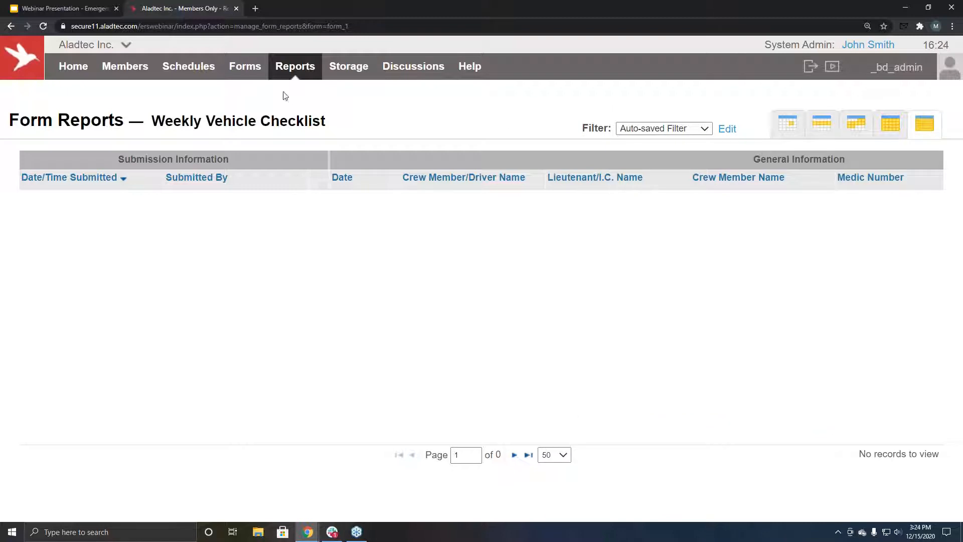
Open the Scheduled Time Report and examine the Schedules, Positions and Time Types options of its filter
mouse_move(270, 75)
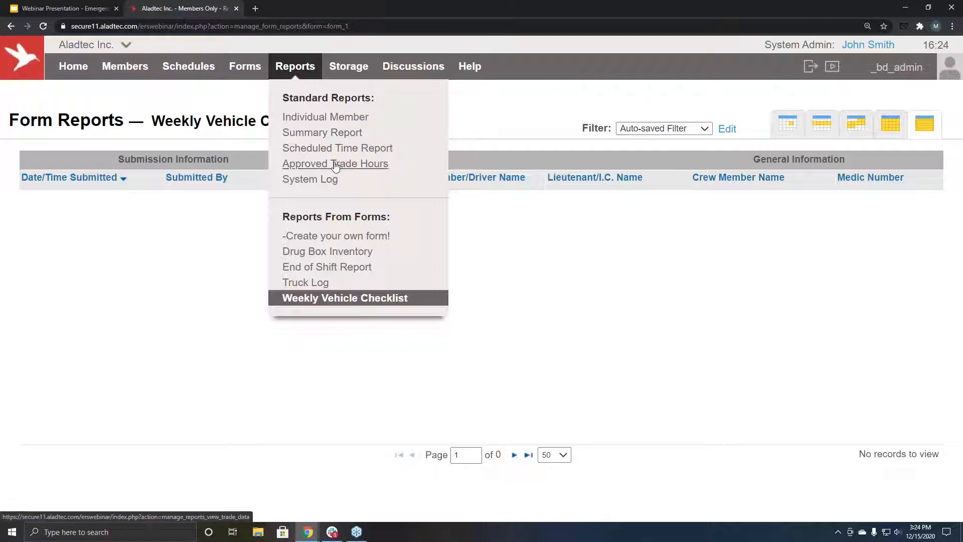
left_click(324, 149)
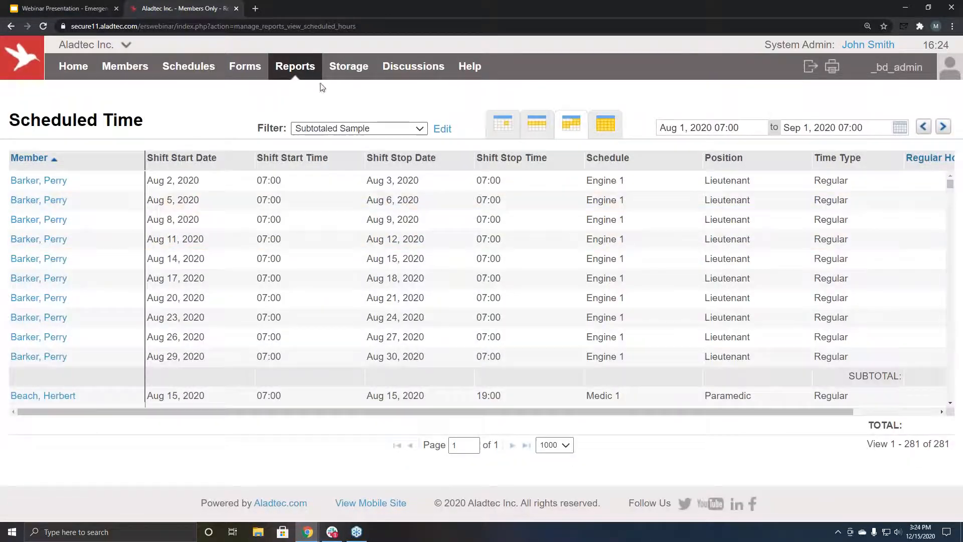
mouse_move(297, 68)
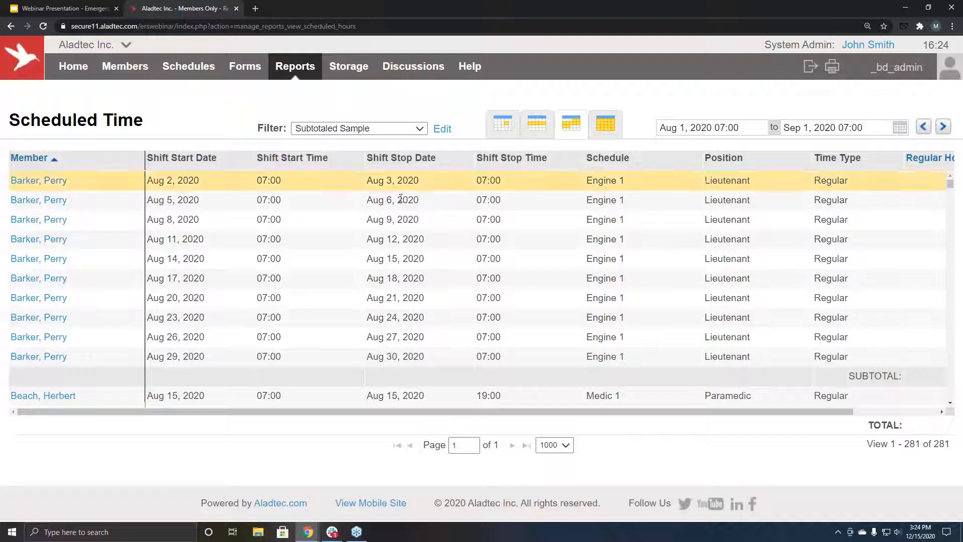
left_click(442, 129)
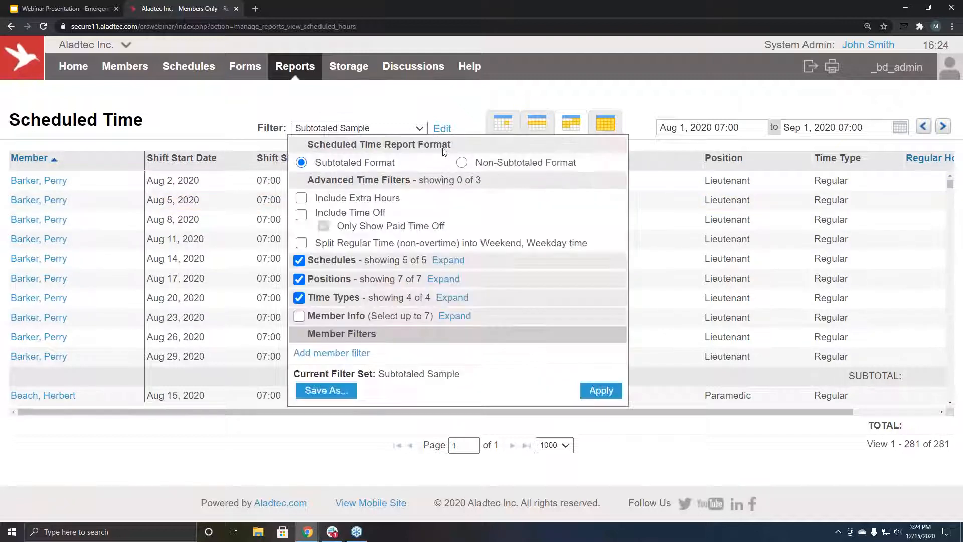
left_click(459, 303)
left_click(444, 282)
left_click(445, 261)
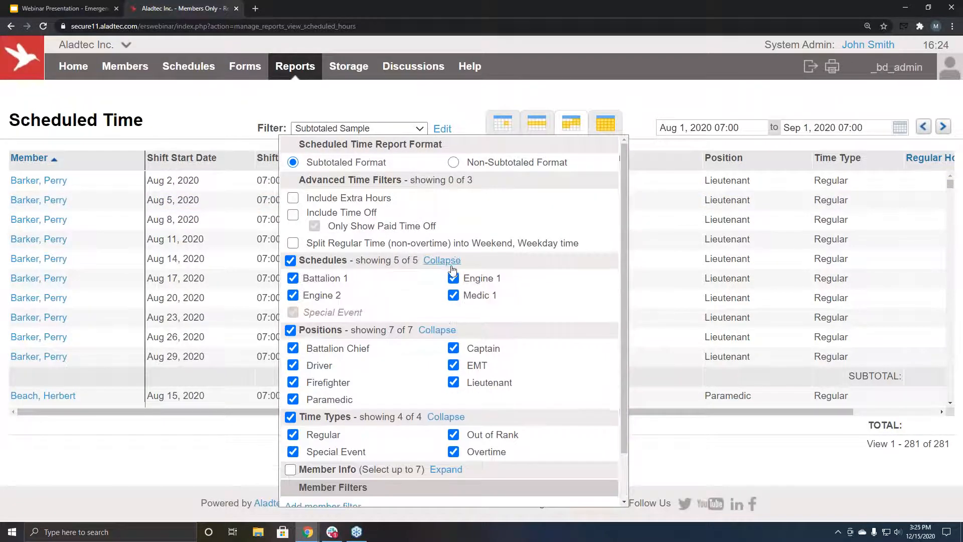
left_click(403, 103)
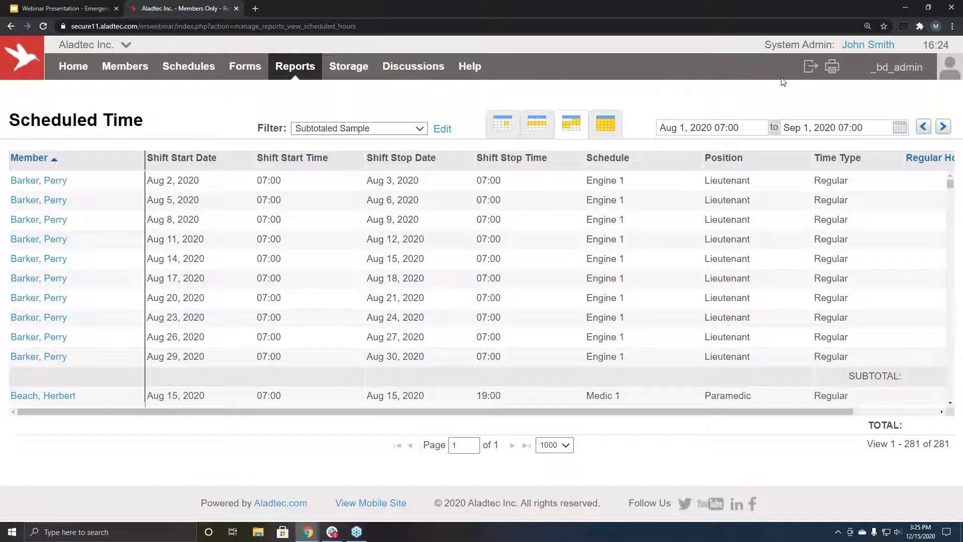
Open the Summary Report and sort the members by total scheduled hours, highest first
mouse_move(295, 66)
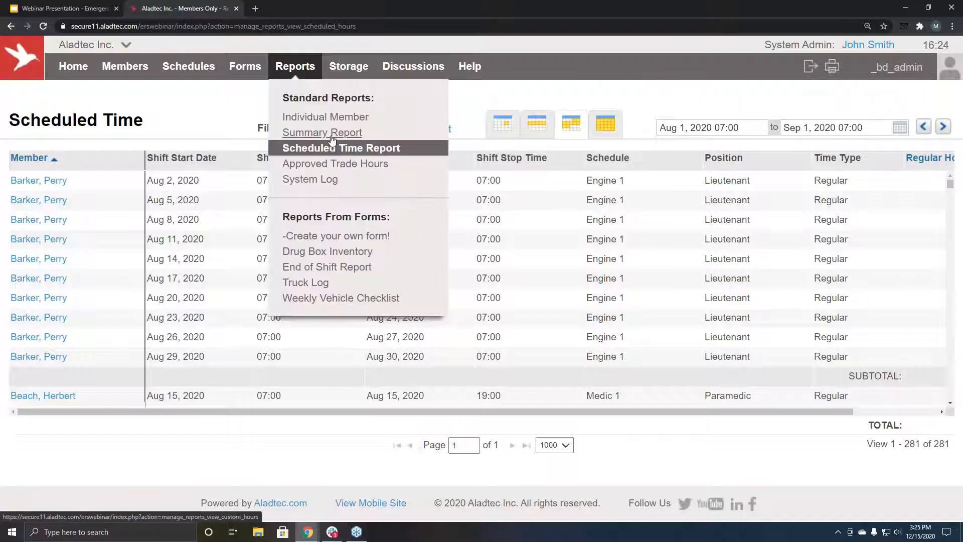
left_click(335, 132)
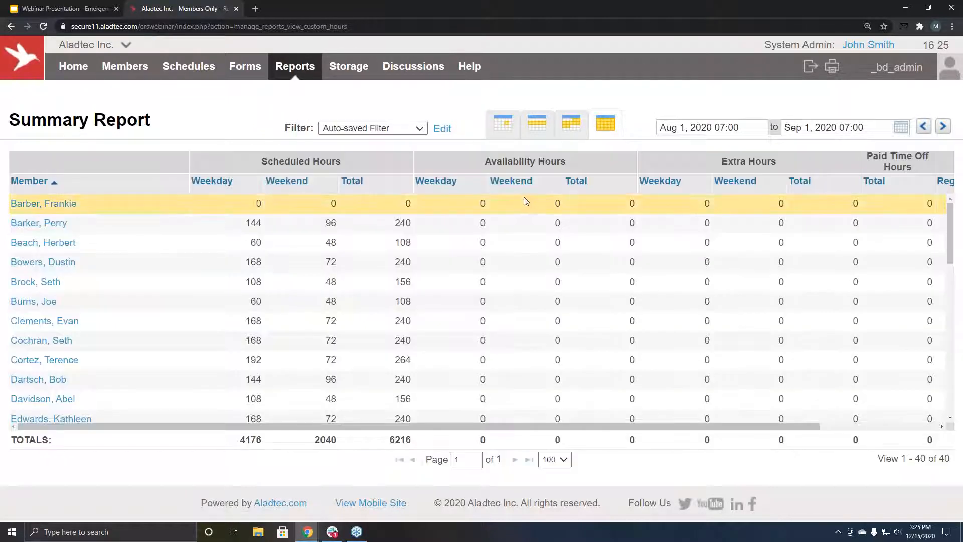
left_click(352, 181)
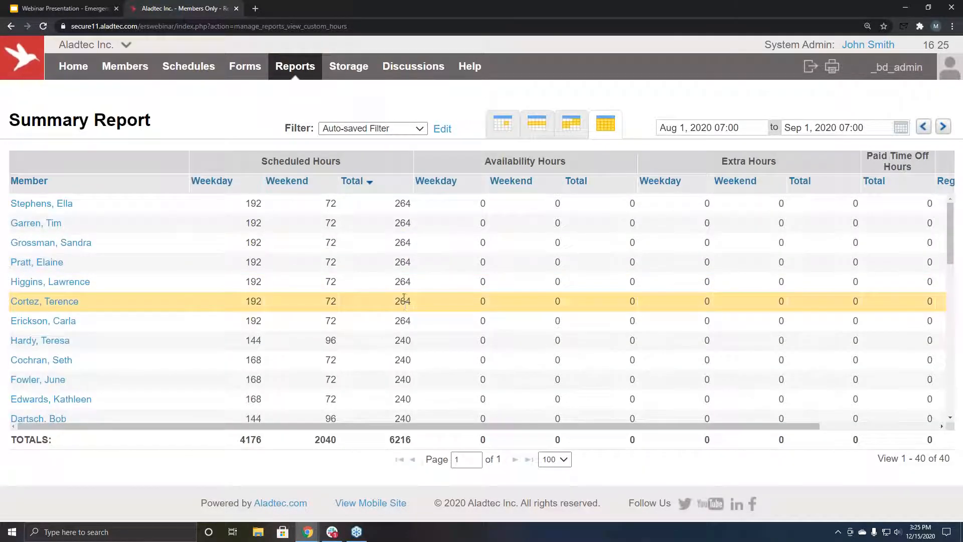
Open the System Log report to view recent actions, and visit the Storage area's home folder
mouse_move(311, 79)
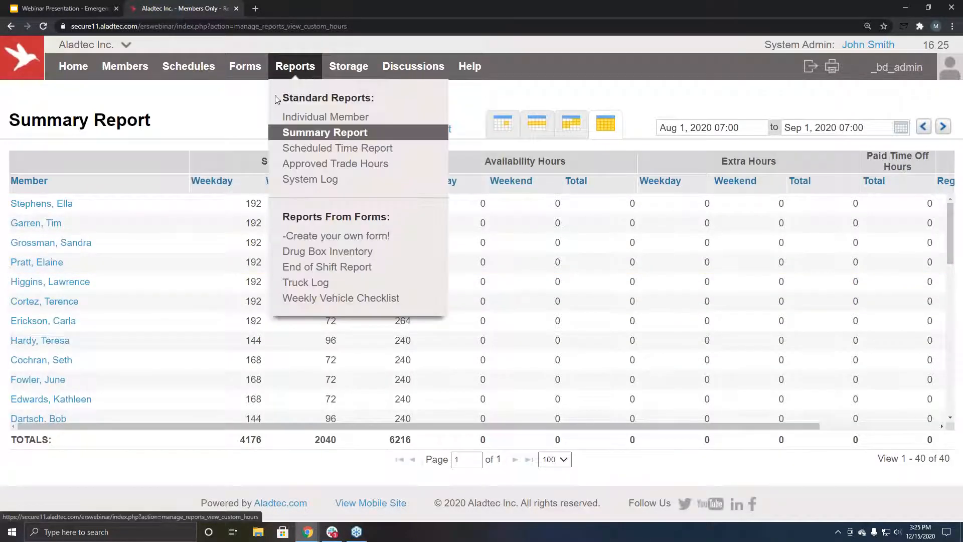
left_click(313, 181)
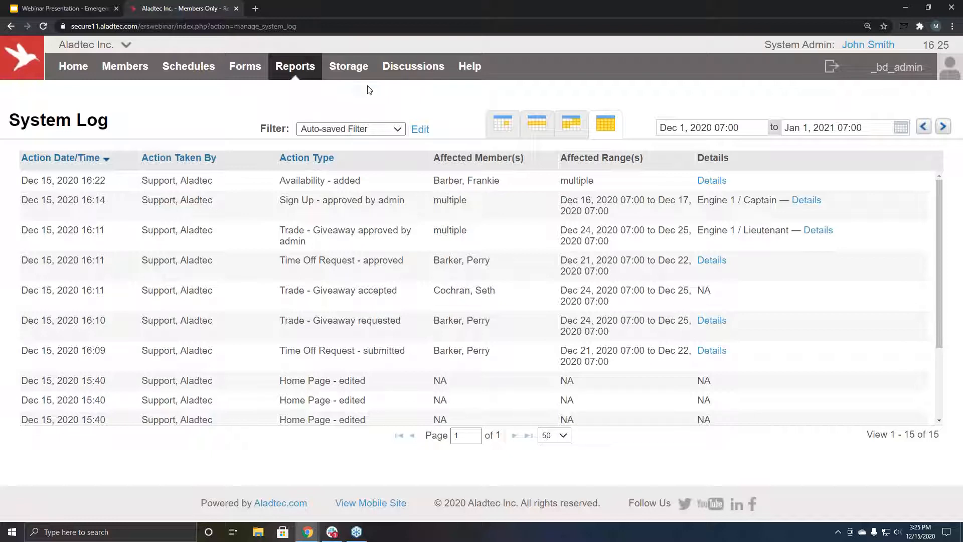
left_click(350, 73)
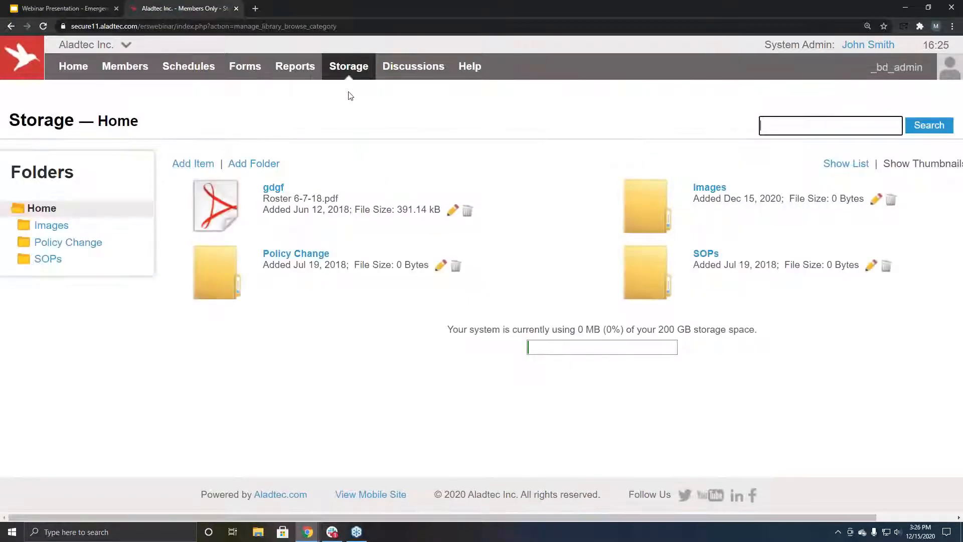
mouse_move(297, 69)
mouse_move(476, 79)
Open the home page in a separate browser window, switch it to the mobile site and narrow the window to phone width
left_click(79, 72)
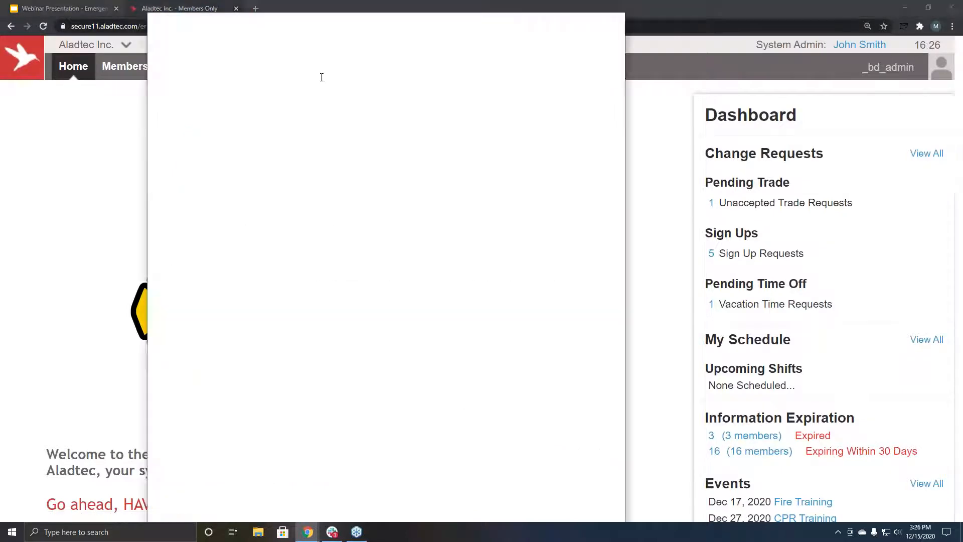
left_click_drag(345, 8, 301, 38)
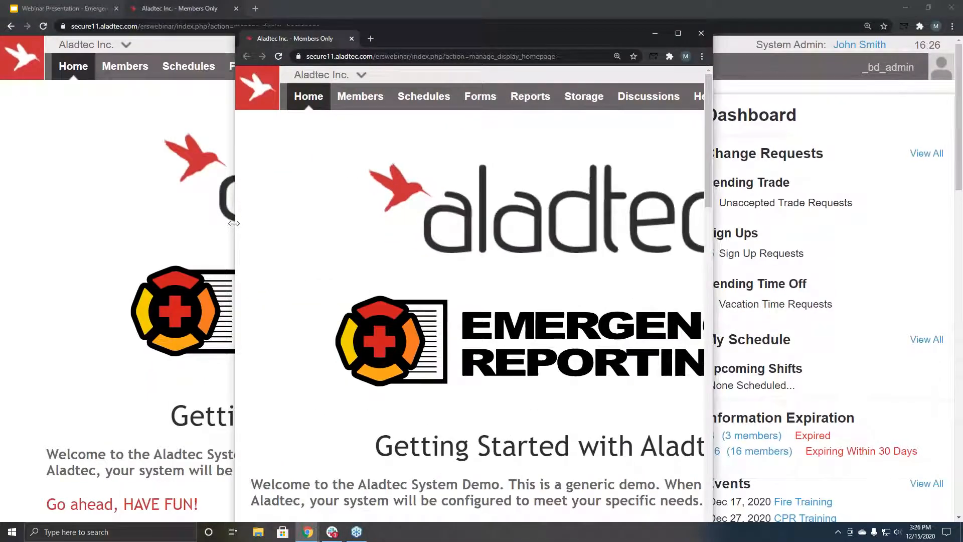
left_click_drag(230, 226, 302, 226)
left_click_drag(526, 38, 515, 13)
scroll(657, 303, "down", 15)
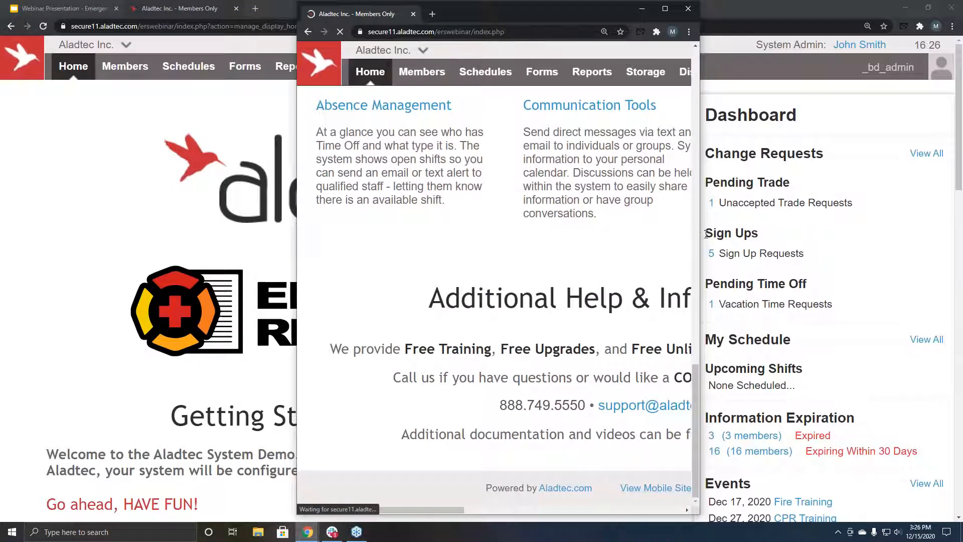
left_click_drag(700, 236, 644, 237)
Impersonate the second listed member on the mobile site and reposition the mobile window over the main page
left_click(615, 63)
scroll(534, 323, "down", 6)
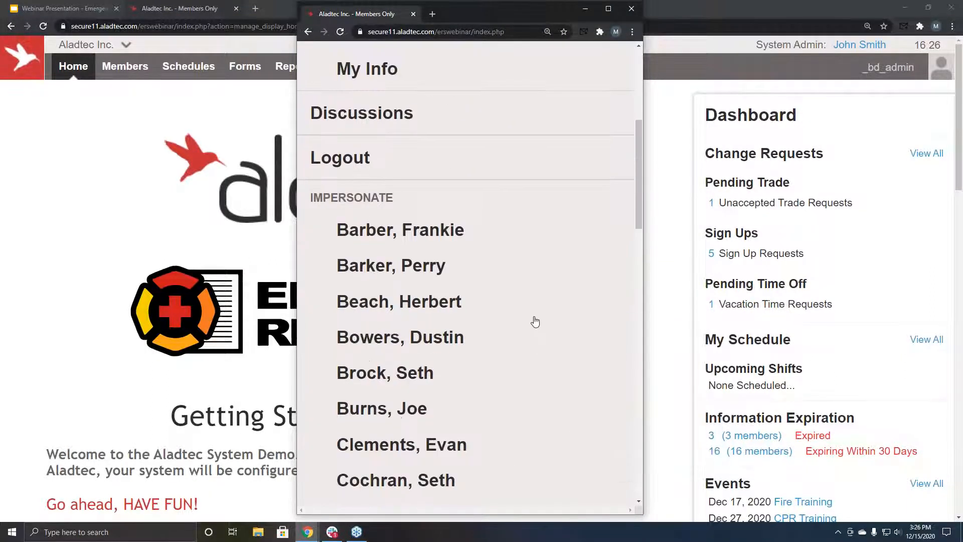
scroll(469, 291, "up", 1)
left_click(409, 266)
left_click_drag(499, 12, 474, 7)
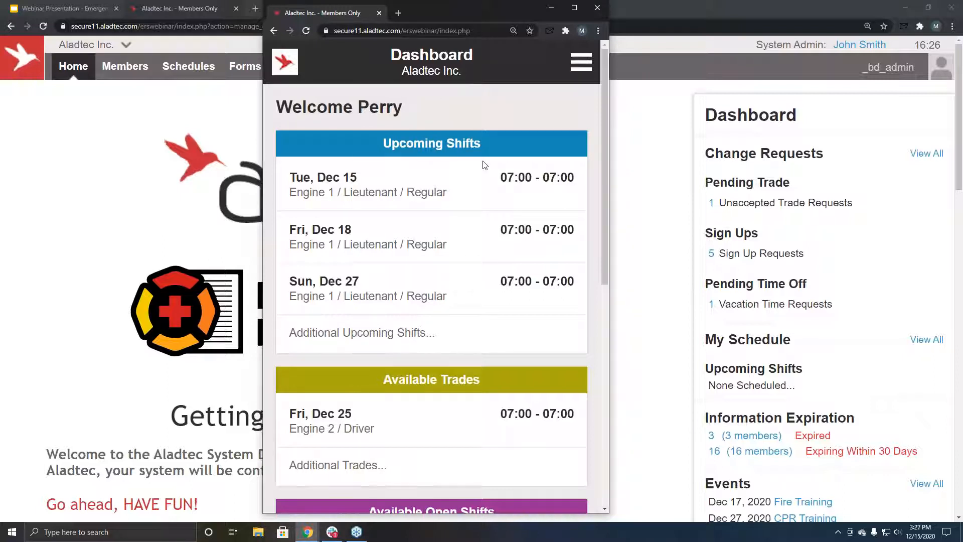
Examine the member's mobile dashboard, covering upcoming shifts, available trades, open shifts, time off and events
scroll(458, 221, "down", 3)
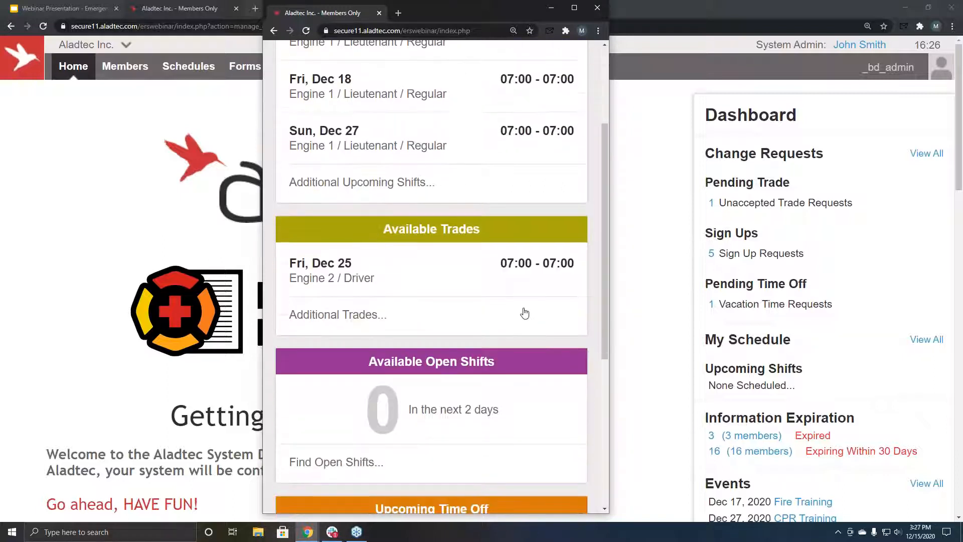
scroll(477, 279, "down", 2)
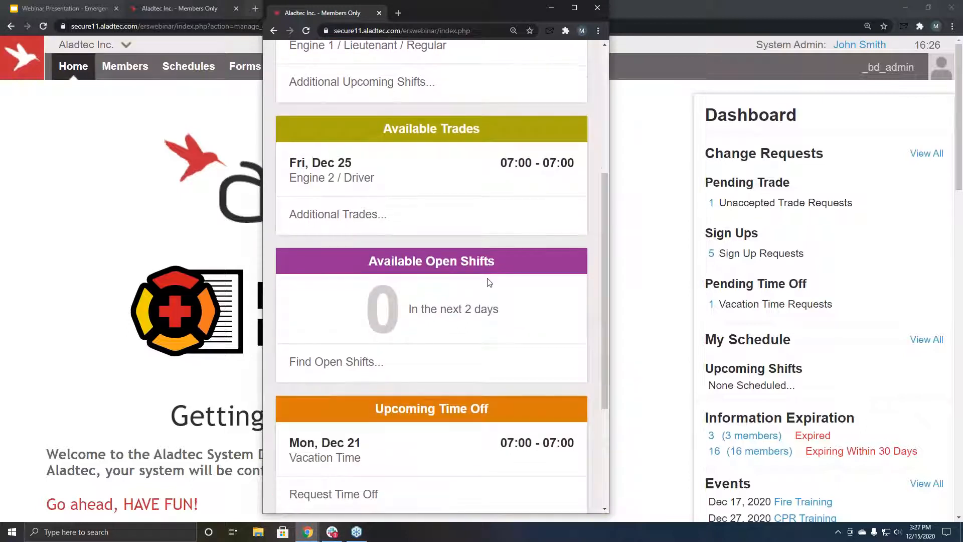
scroll(494, 282, "down", 3)
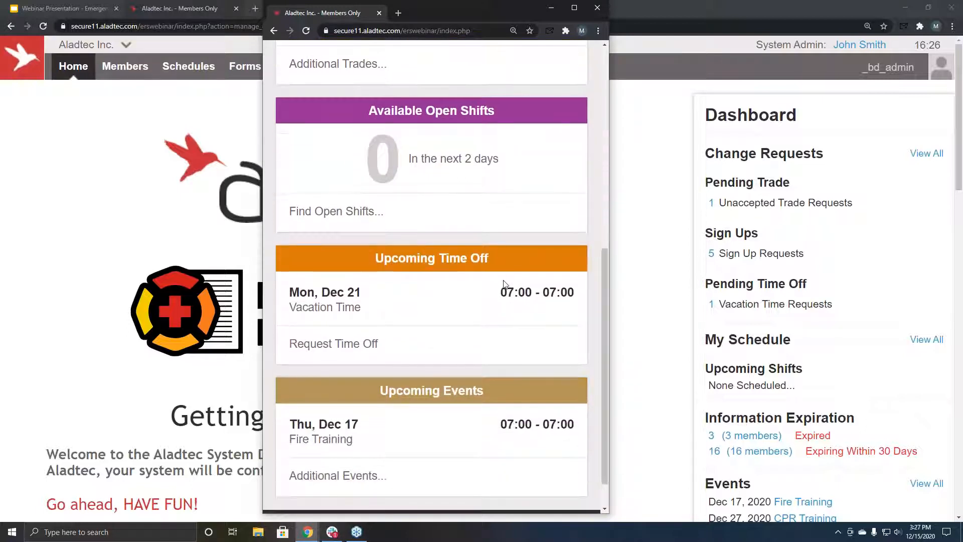
scroll(504, 284, "up", 7)
scroll(504, 281, "up", 1)
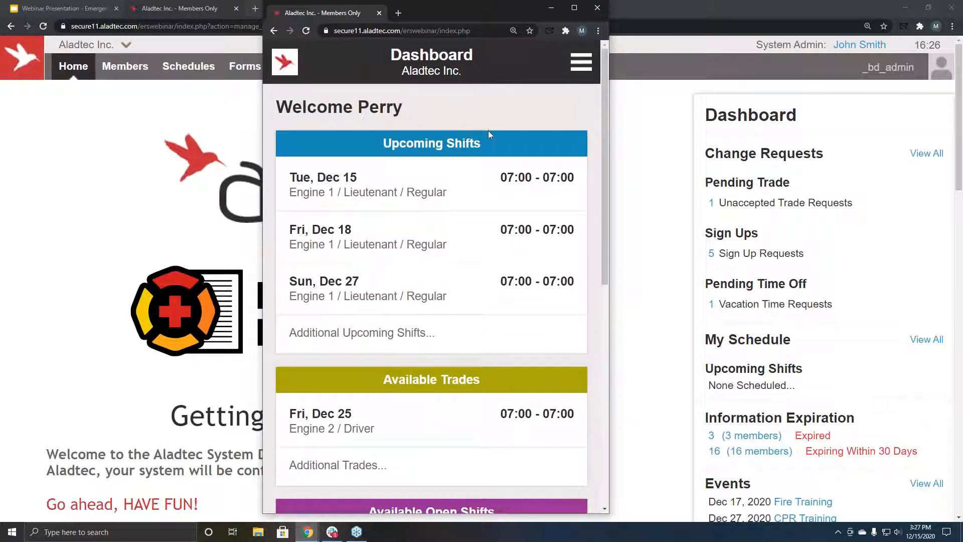
Open the mobile Daily Summary and examine the Battalion, Engine and Medic crews for Dec 15, 2020
left_click(582, 63)
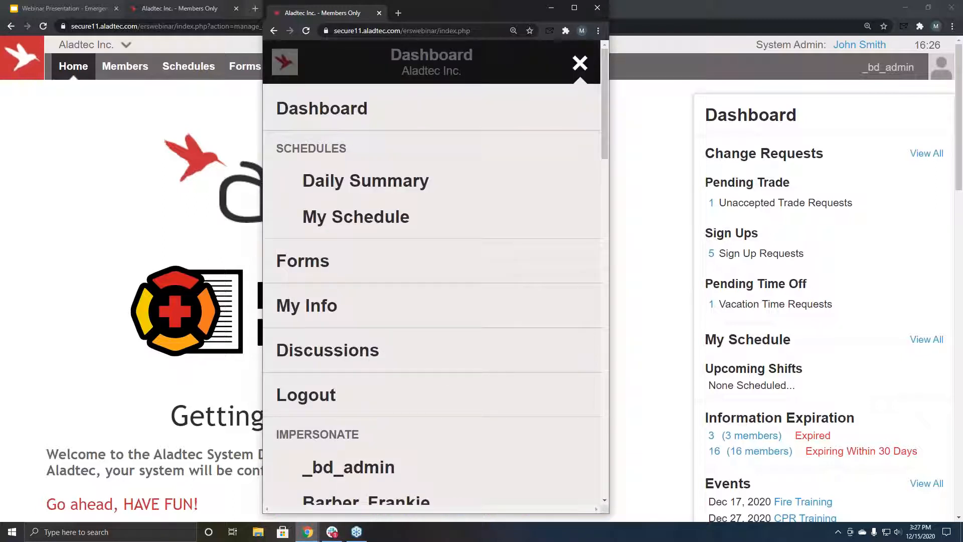
left_click(580, 63)
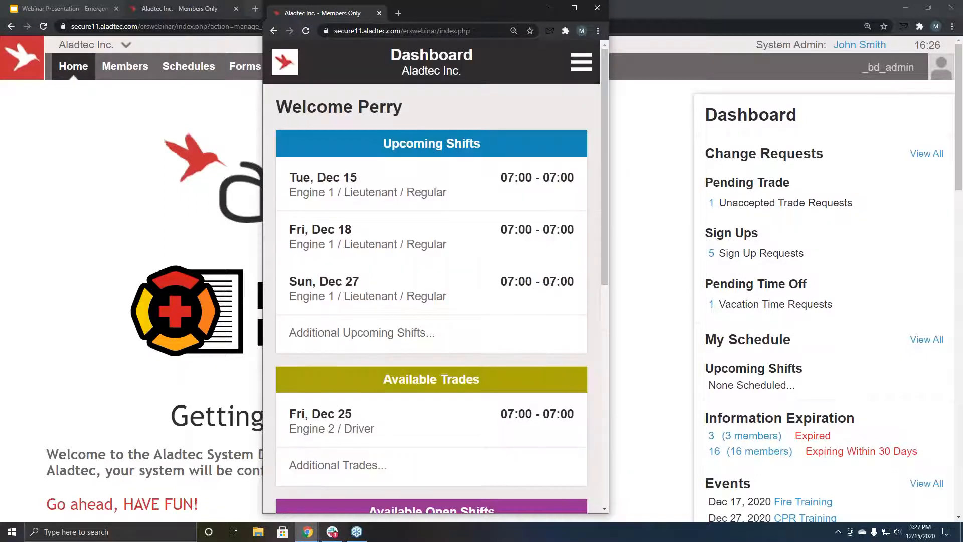
left_click(582, 64)
left_click(372, 181)
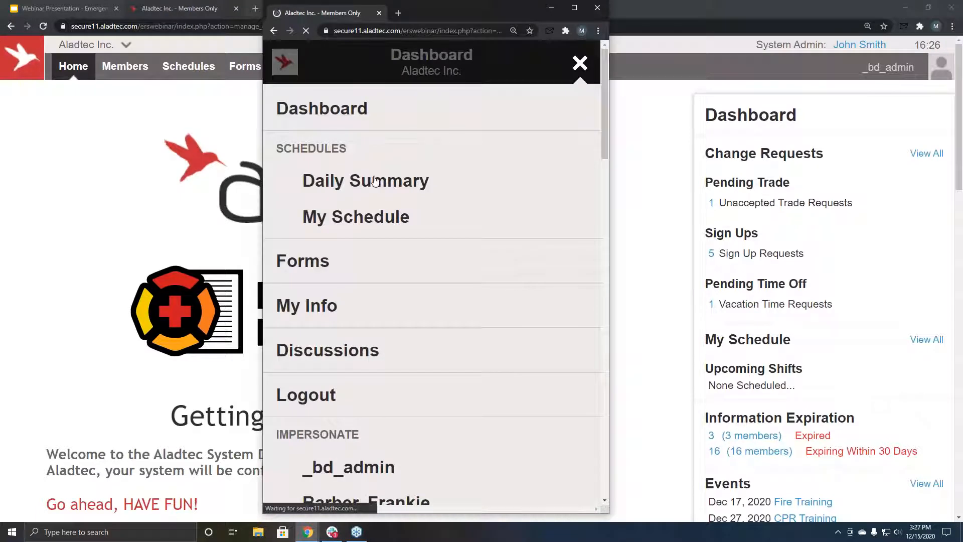
scroll(481, 278, "down", 1)
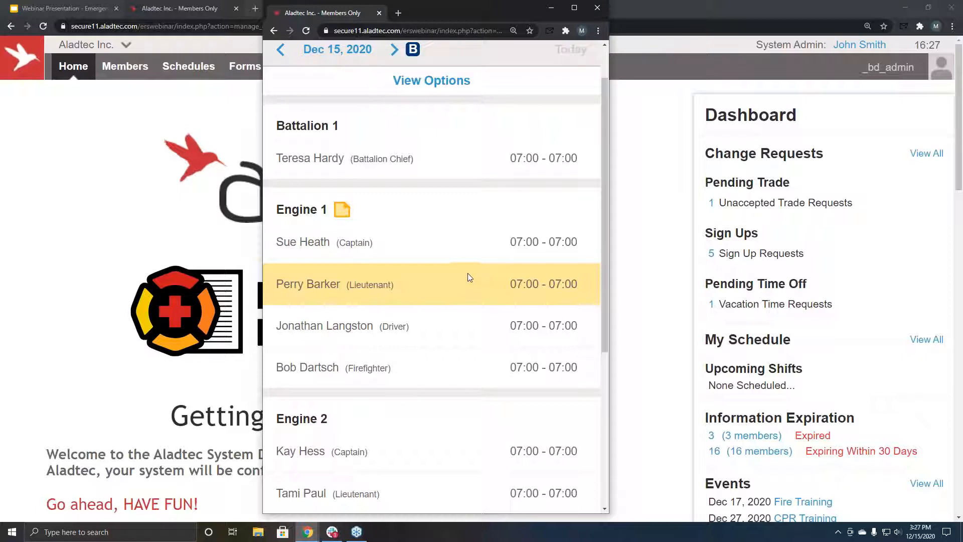
scroll(481, 279, "down", 5)
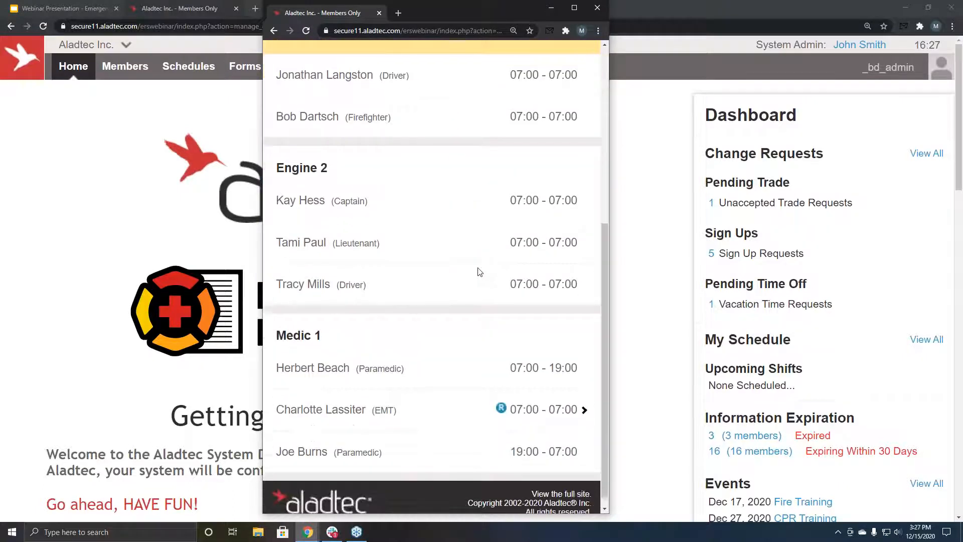
scroll(484, 271, "up", 5)
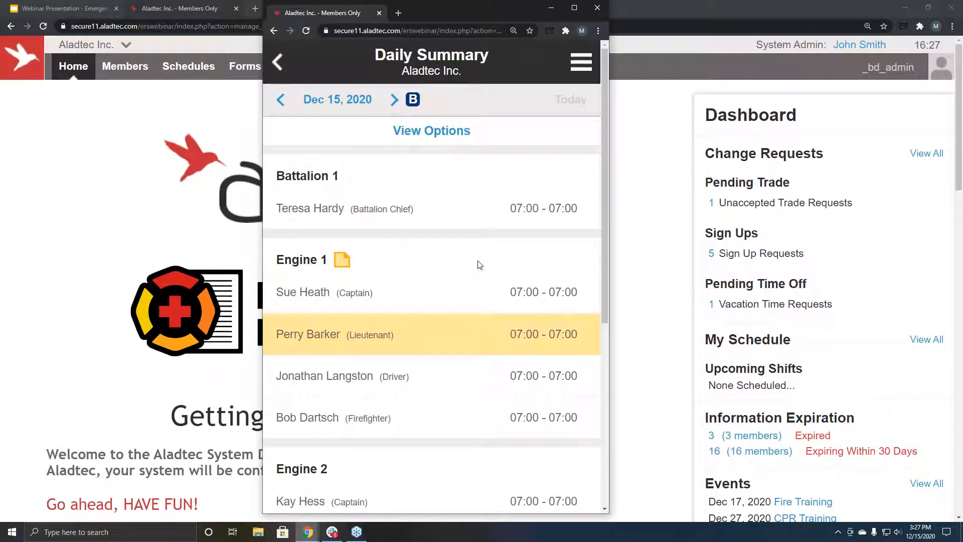
Open the member's mobile My Schedule and look over the December 2020 calendar
left_click(576, 66)
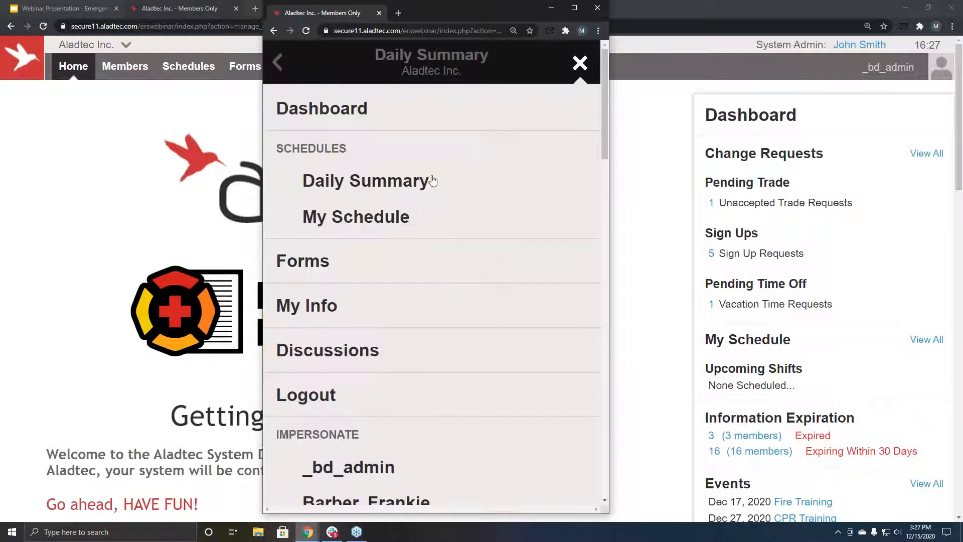
left_click(363, 224)
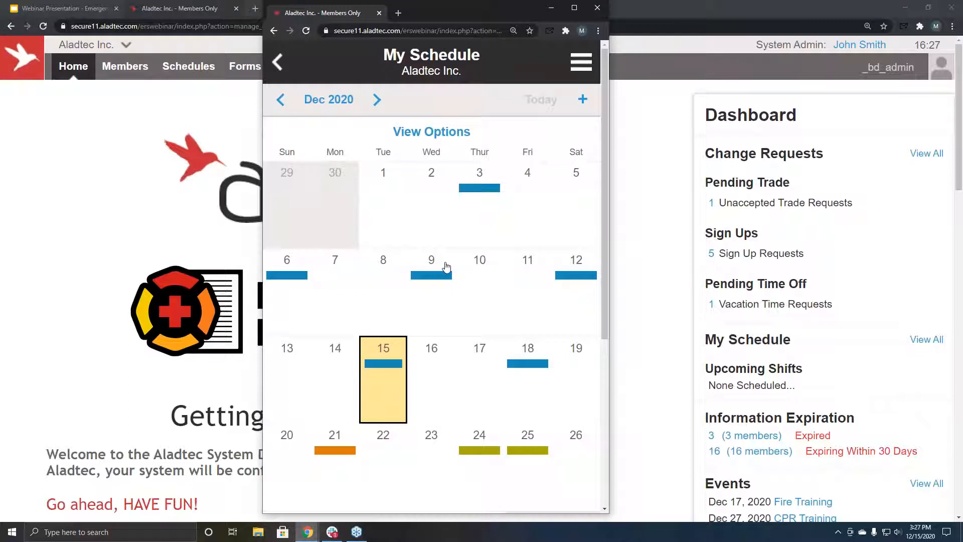
scroll(490, 294, "down", 1)
scroll(511, 311, "down", 1)
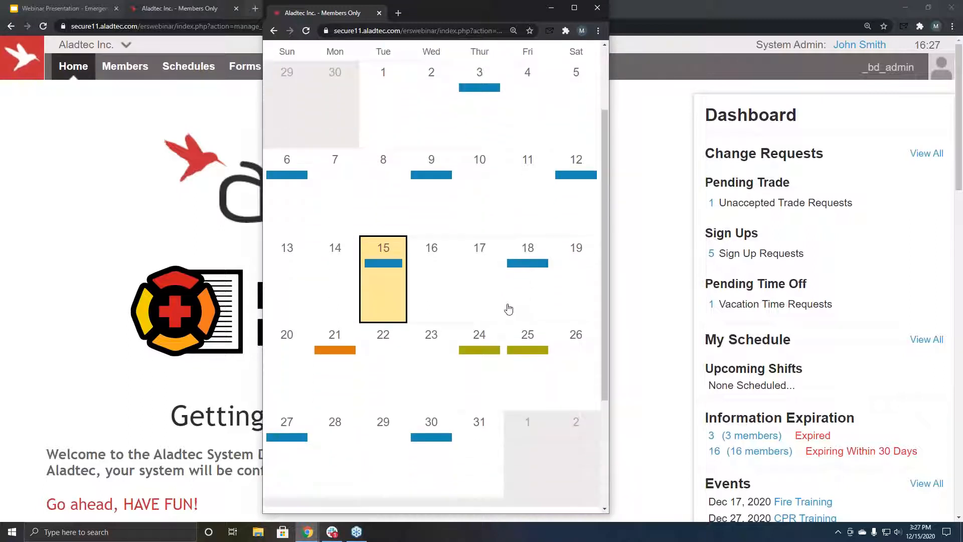
scroll(451, 251, "up", 3)
Advance My Schedule to January 2021 and view the shifts on January 5, 20 and 29
left_click(378, 99)
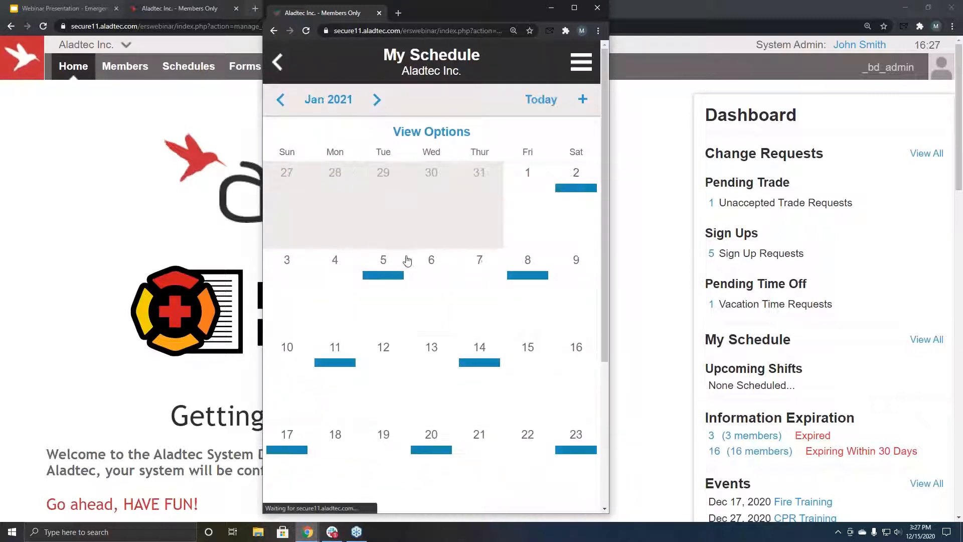
scroll(498, 296, "down", 1)
left_click(385, 227)
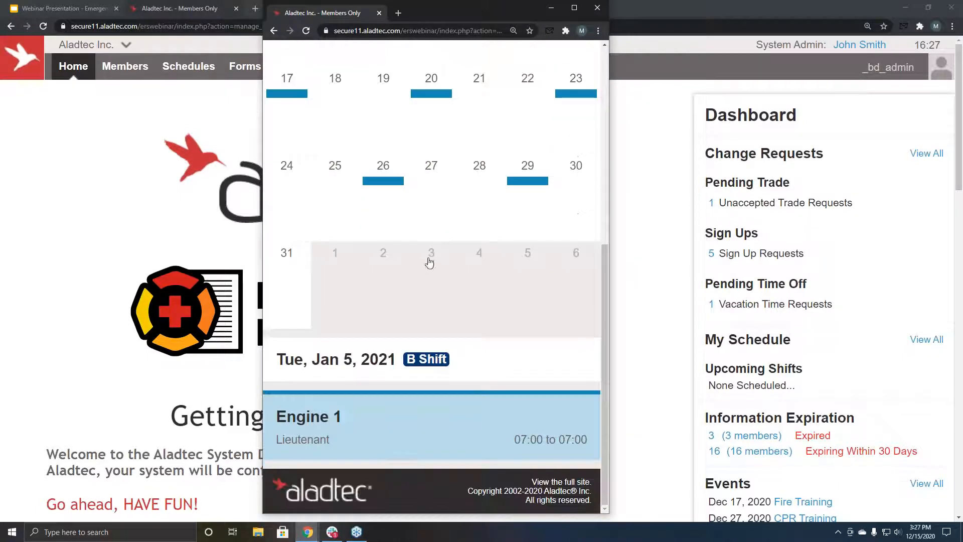
left_click(444, 99)
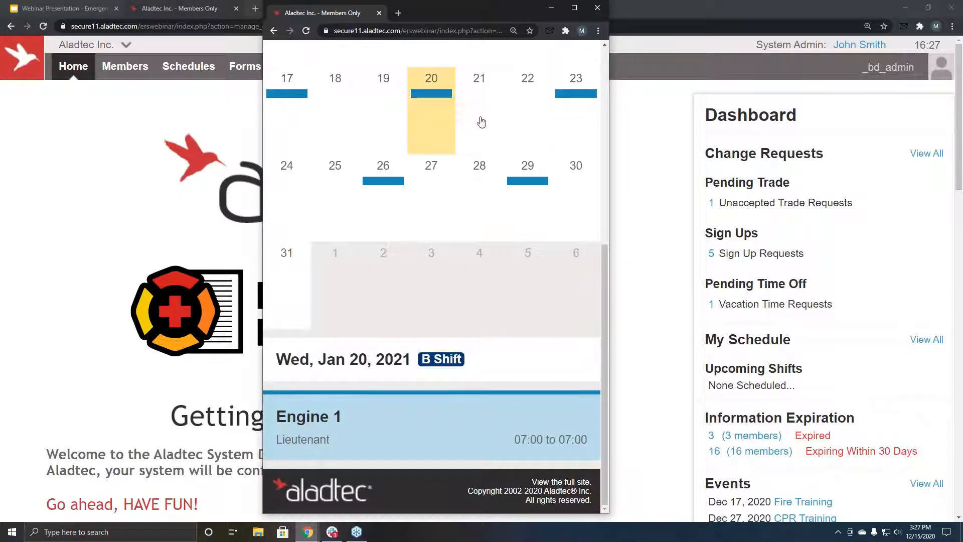
left_click(540, 197)
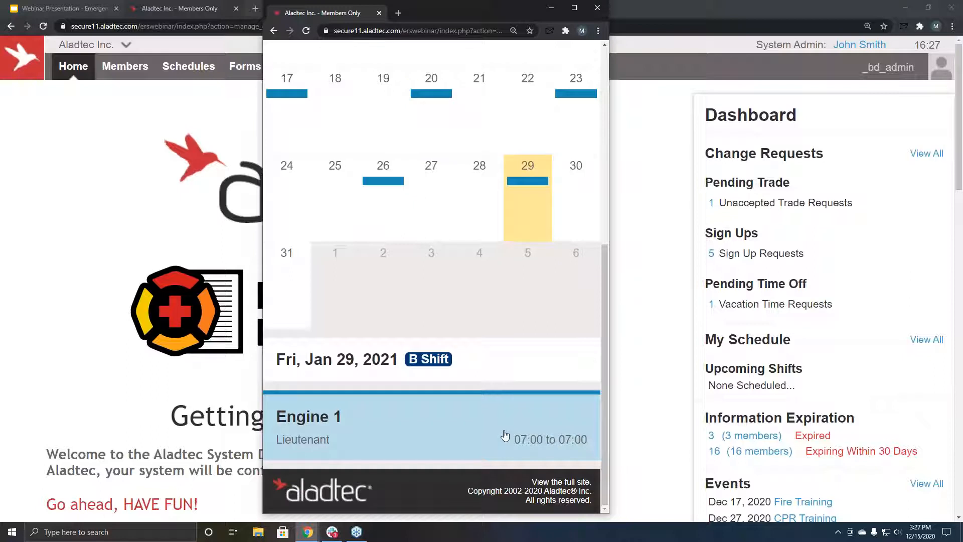
View the trade and time-off request options of the January 29 Engine 1 shift, and check the mobile site's navigation choices
left_click(477, 445)
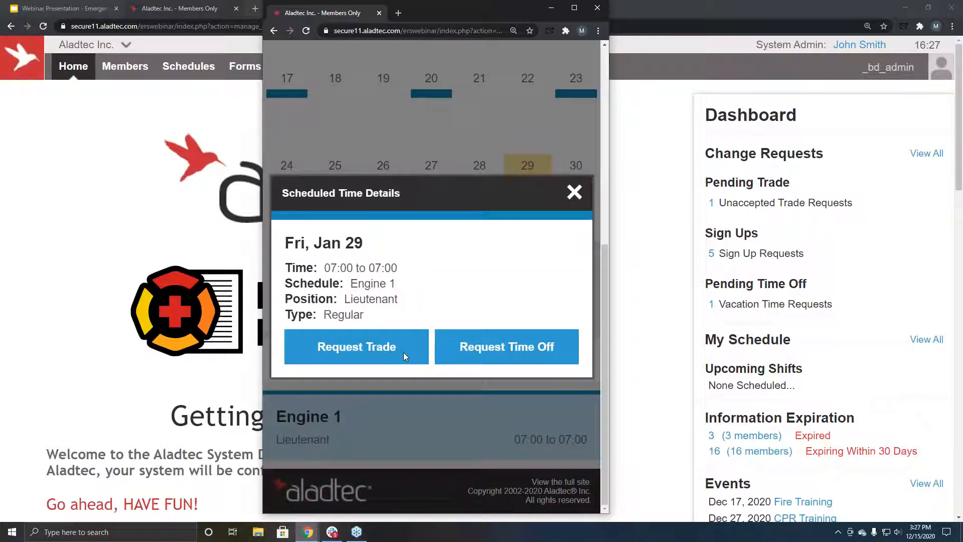
left_click(575, 196)
scroll(539, 273, "up", 6)
left_click(578, 64)
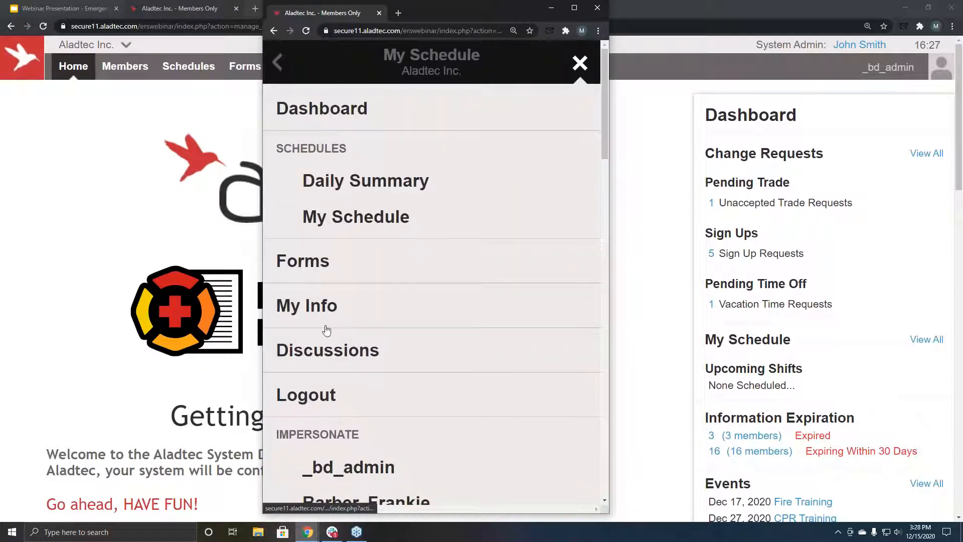
left_click(584, 66)
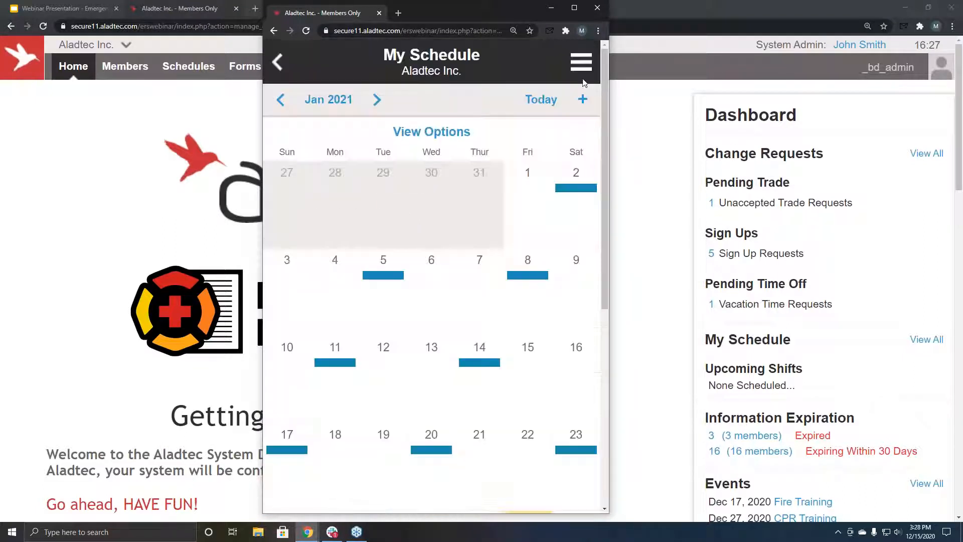
Return the mobile window to the full site and close it, and bring up the main site's help options
scroll(502, 299, "down", 7)
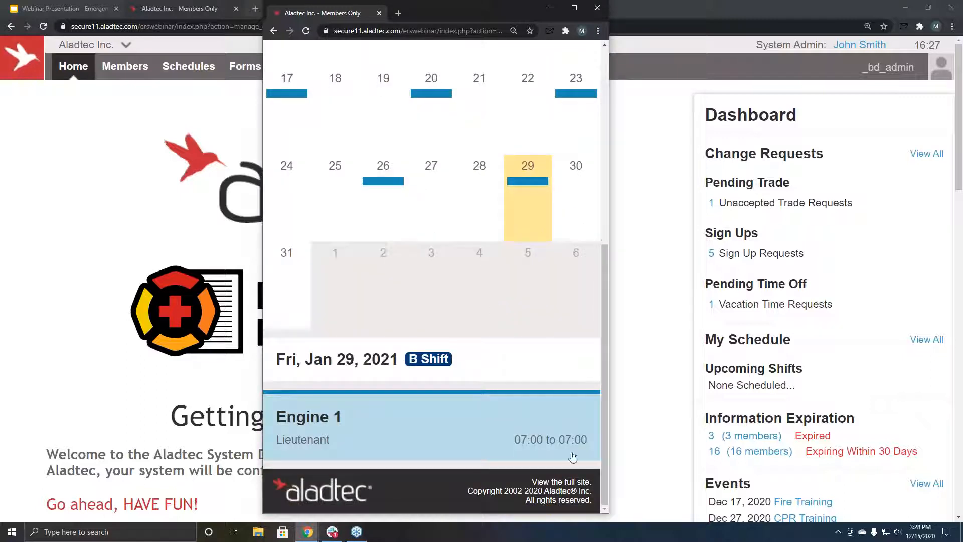
left_click(575, 480)
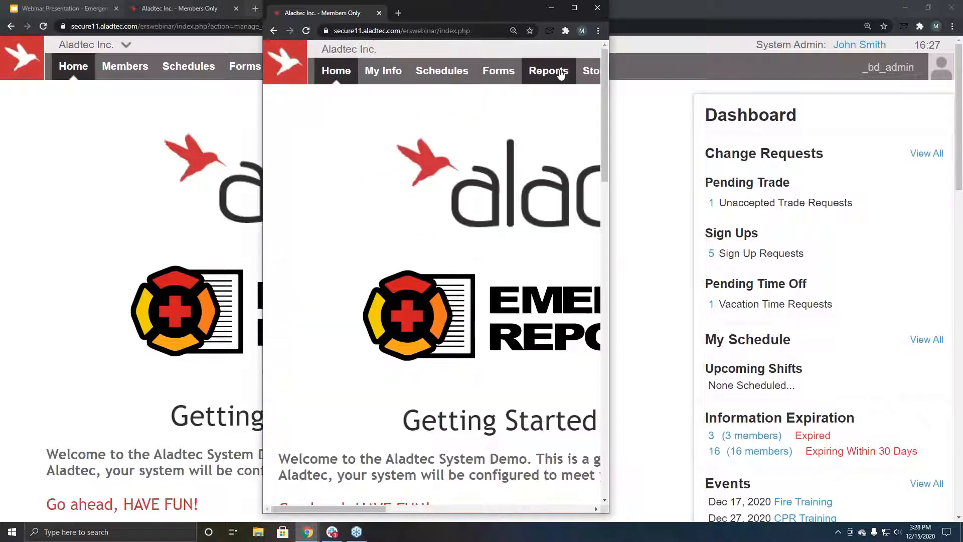
left_click(596, 9)
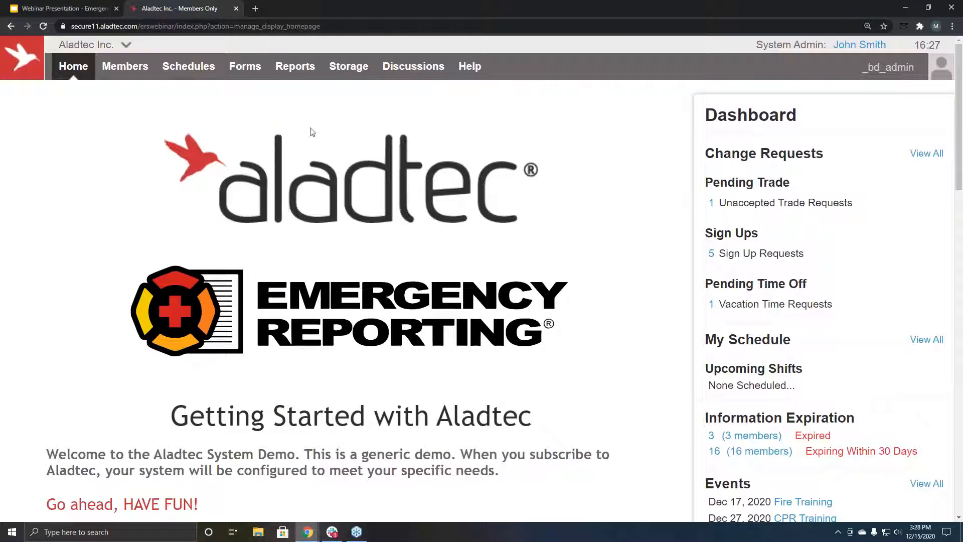
mouse_move(494, 113)
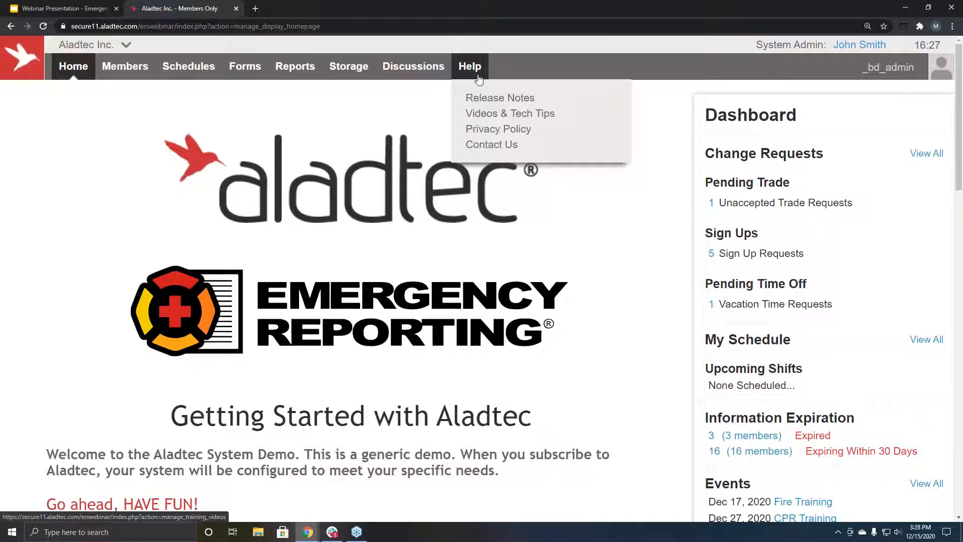
Open the Videos & Tech Tips help page and browse the member help videos down to the Mobile and Forms sections
left_click(504, 116)
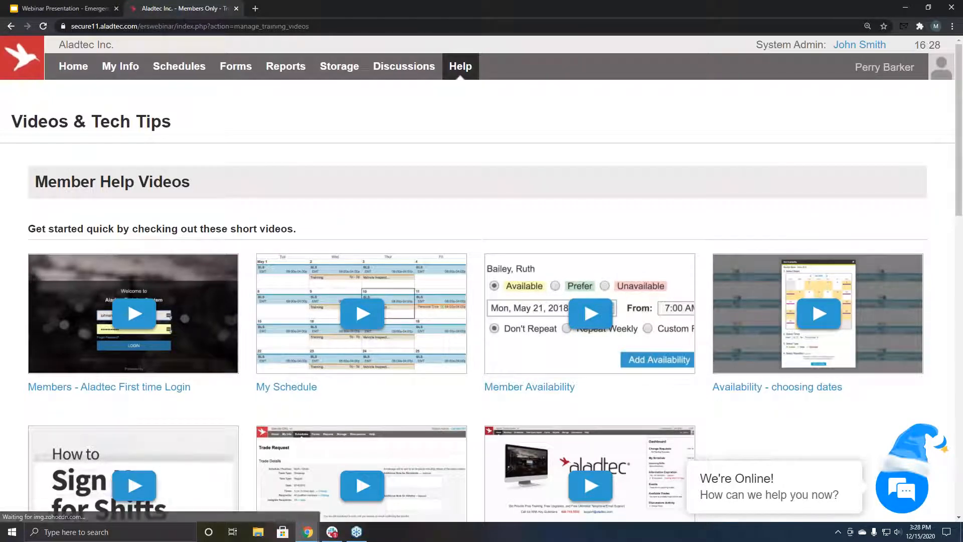
mouse_move(466, 76)
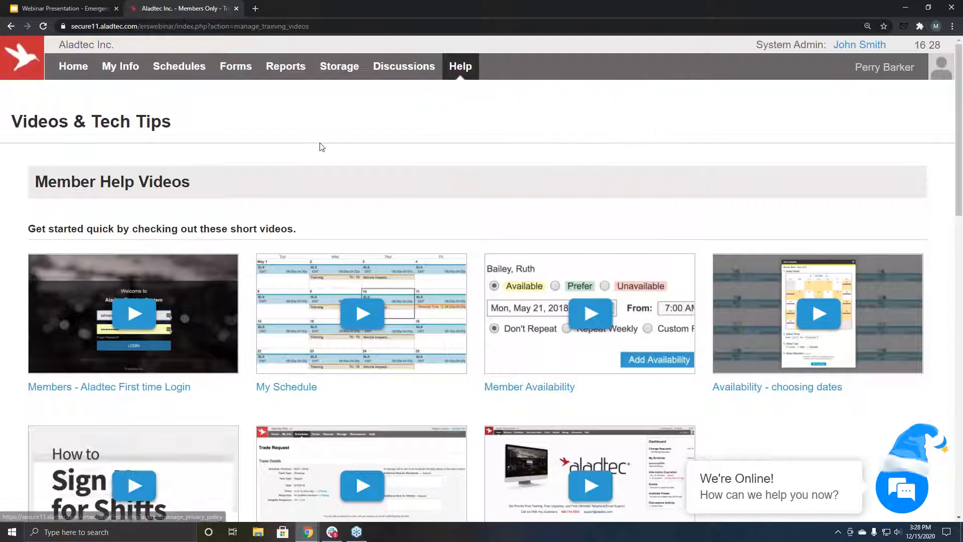
scroll(428, 258, "down", 2)
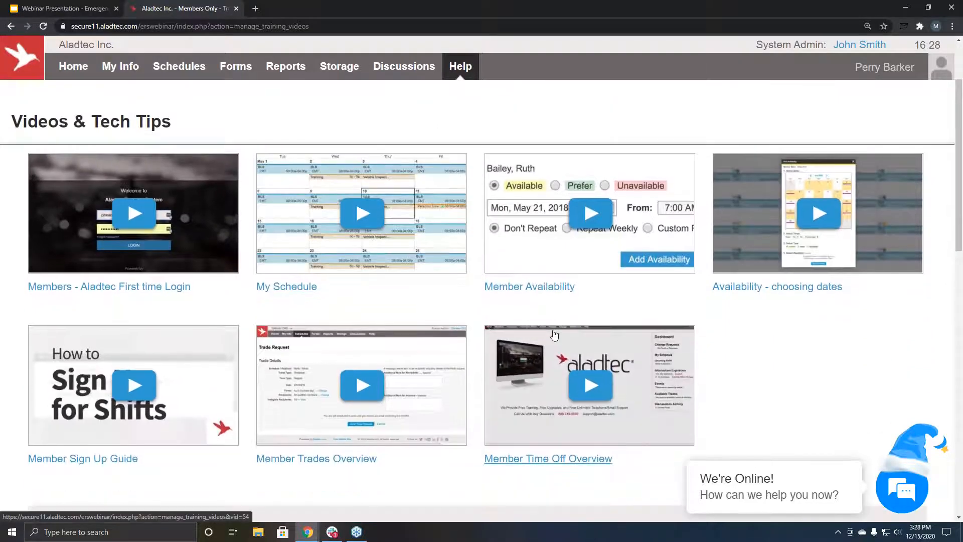
scroll(537, 321, "down", 5)
scroll(545, 324, "down", 10)
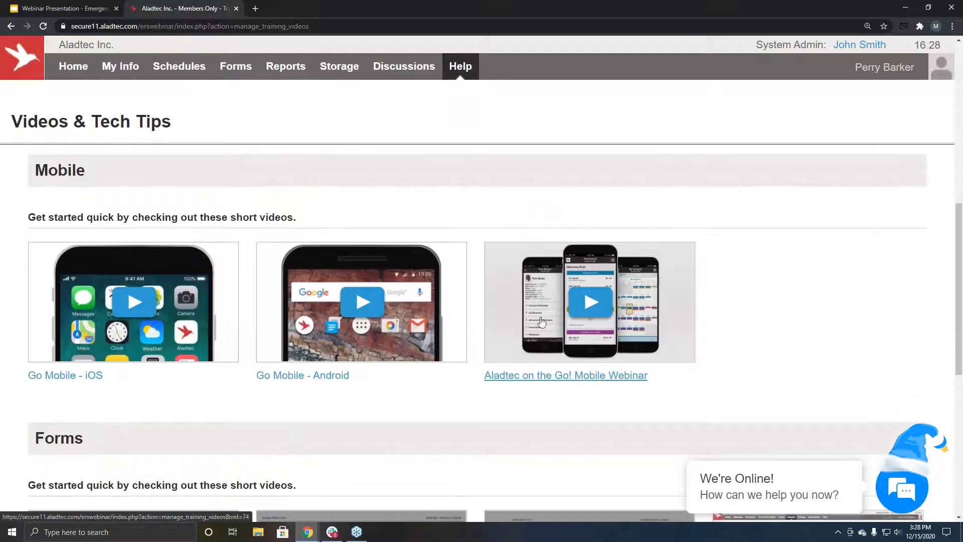
scroll(545, 318, "up", 18)
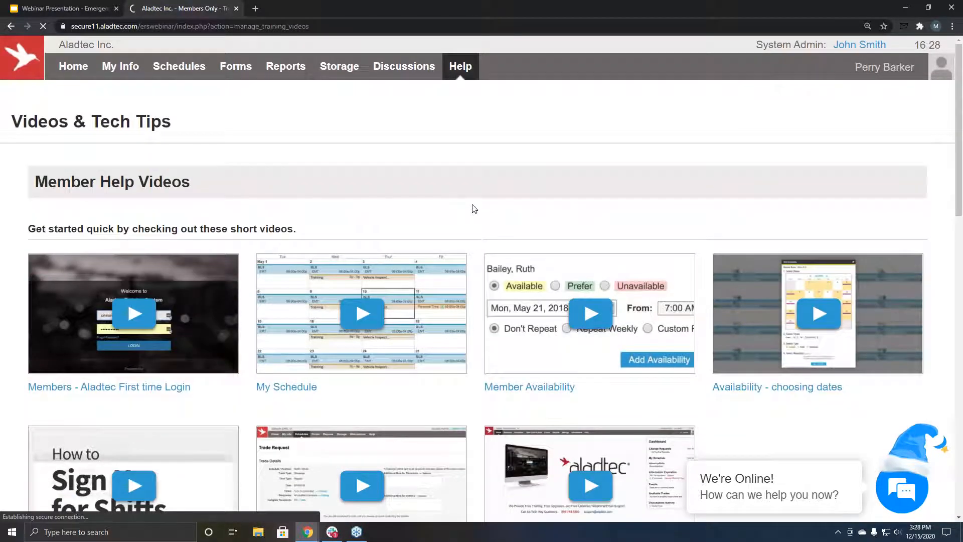
Browse the administrator version of Videos & Tech Tips, from the scheduling videos through the Setup section to Reports
scroll(491, 227, "down", 15)
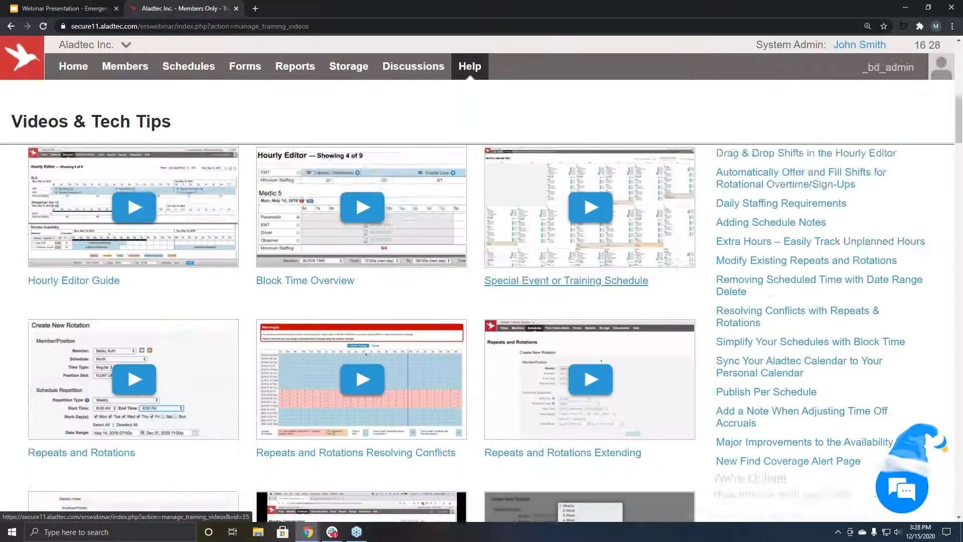
scroll(552, 226, "down", 18)
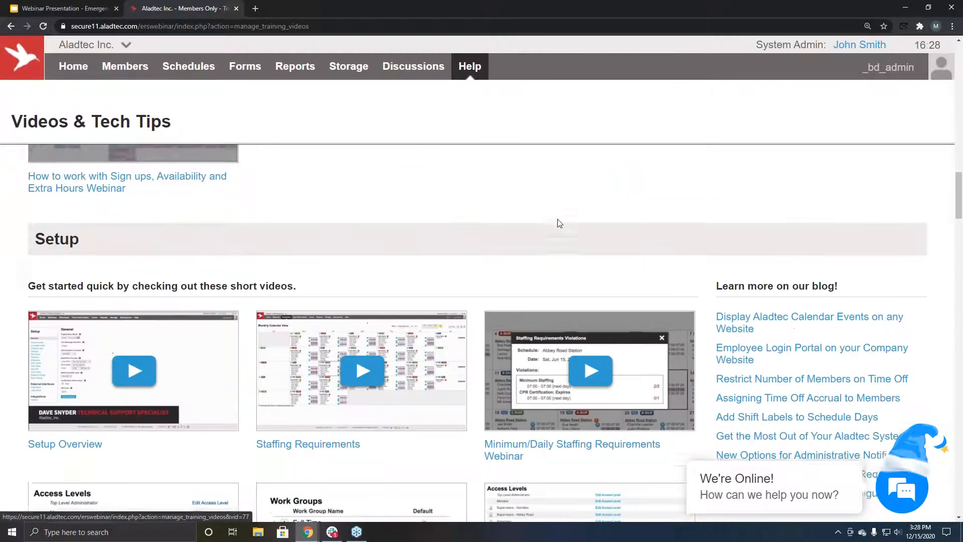
scroll(555, 230, "down", 5)
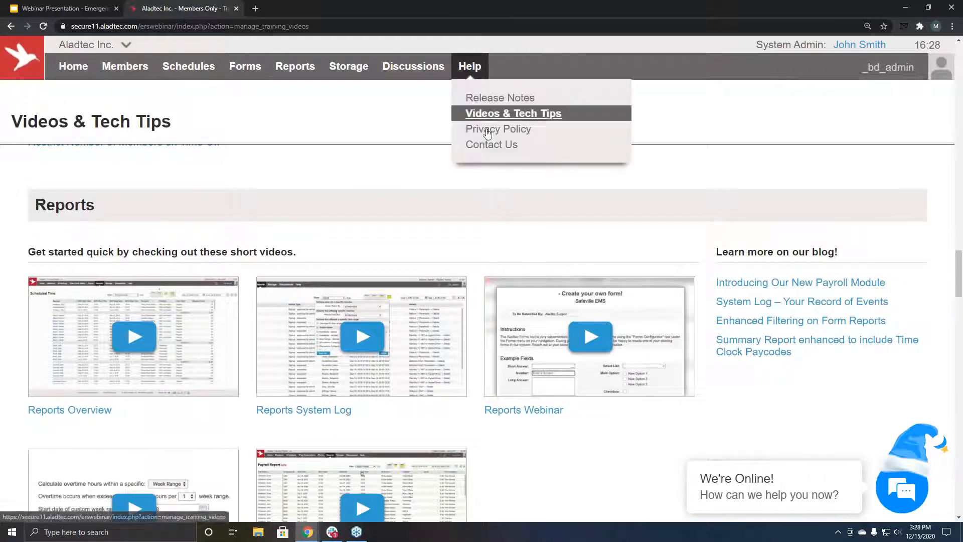
Open the Contact Us help page and highlight the support email address, followed by the toll-free phone number
left_click(491, 147)
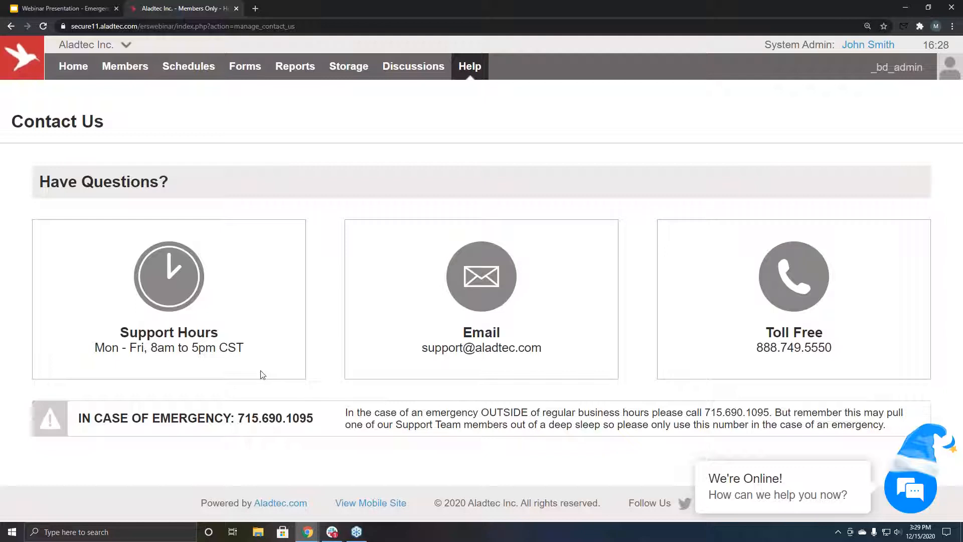
left_click_drag(418, 355, 564, 356)
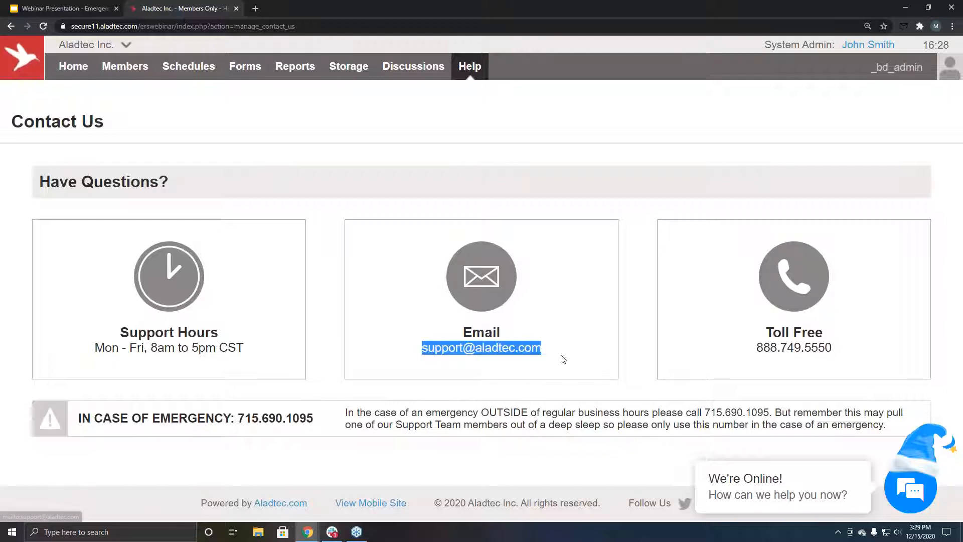
left_click(649, 314)
left_click_drag(836, 353, 755, 355)
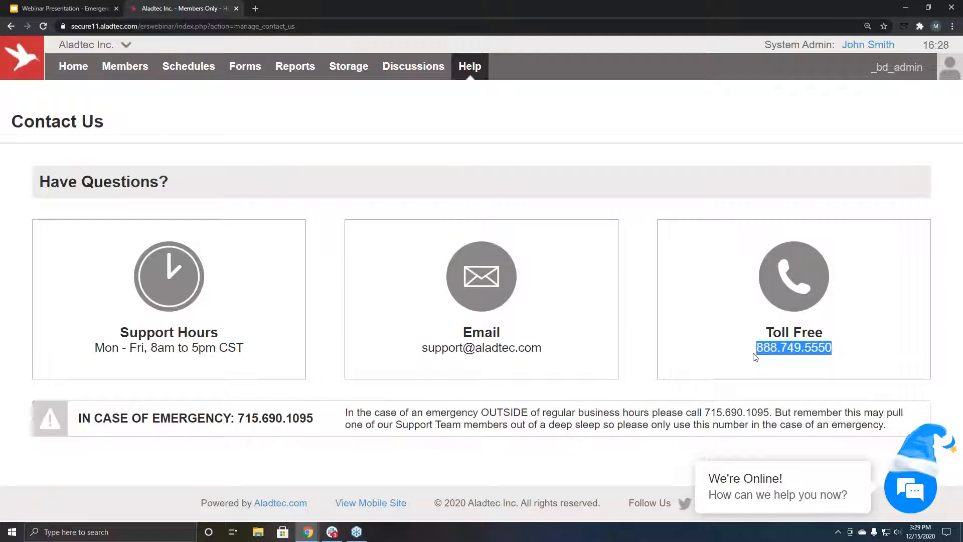
left_click(716, 335)
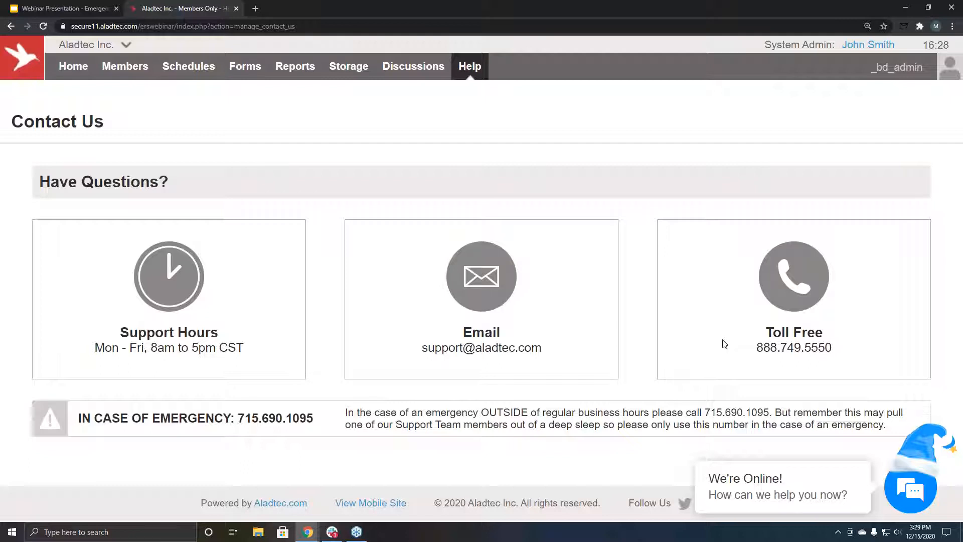
Open the online support chat window to view it, close it without sending a message, and return to the homepage
left_click(911, 491)
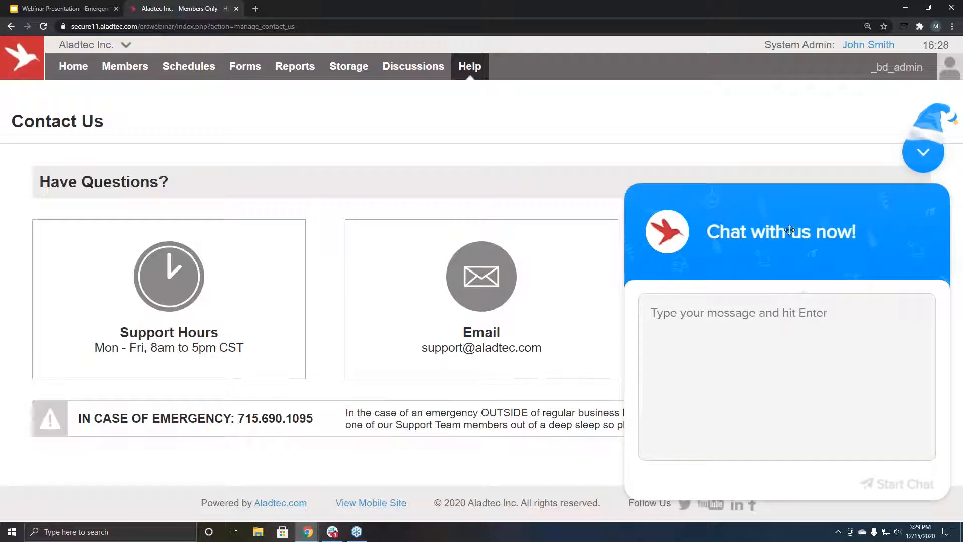
left_click(924, 164)
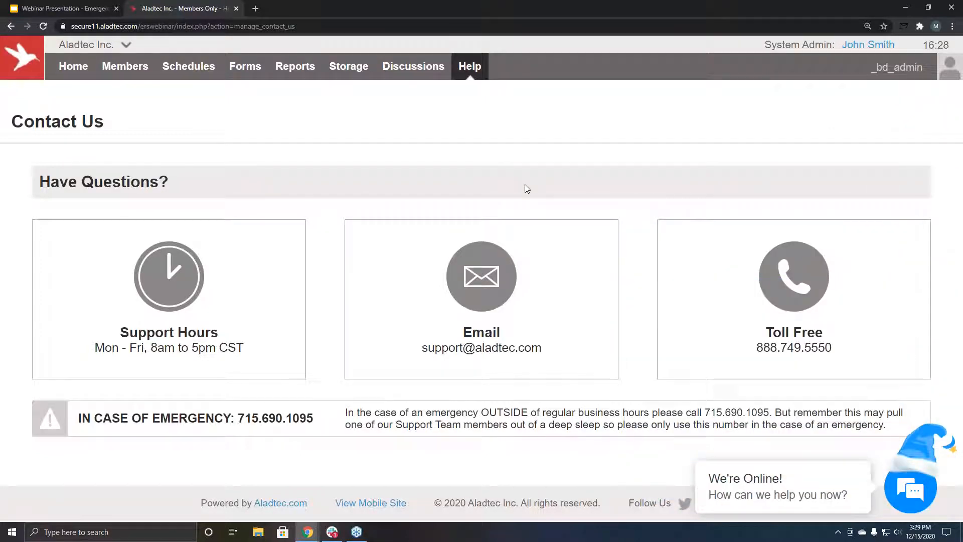
left_click(76, 71)
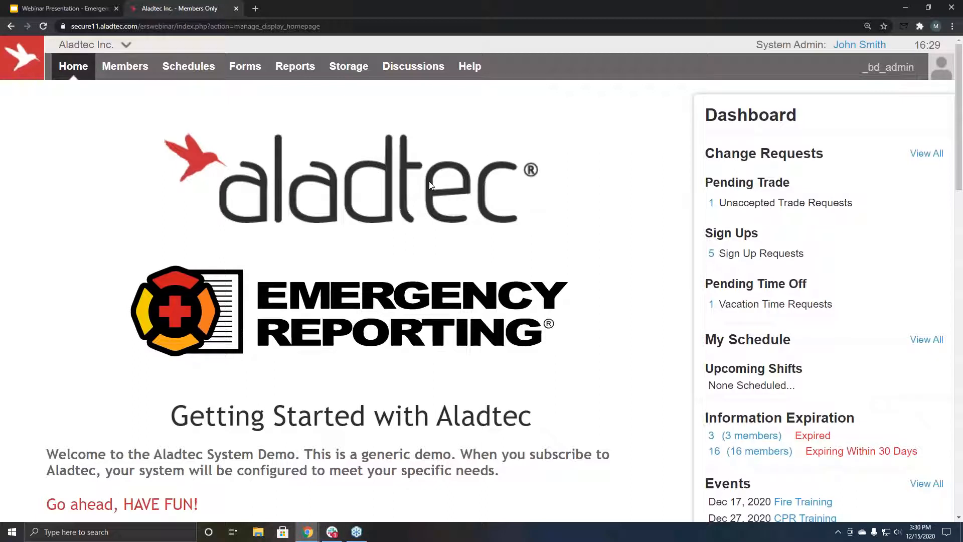
Switch to the Google Slides webinar presentation and present slide 14, "Thanks for joining us today", in full screen
left_click(62, 8)
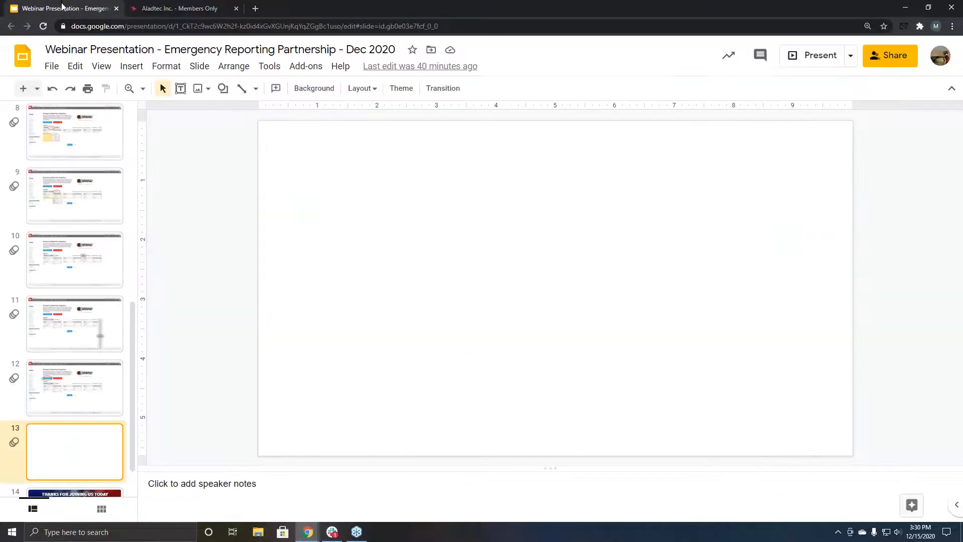
scroll(114, 400, "down", 1)
left_click(79, 459)
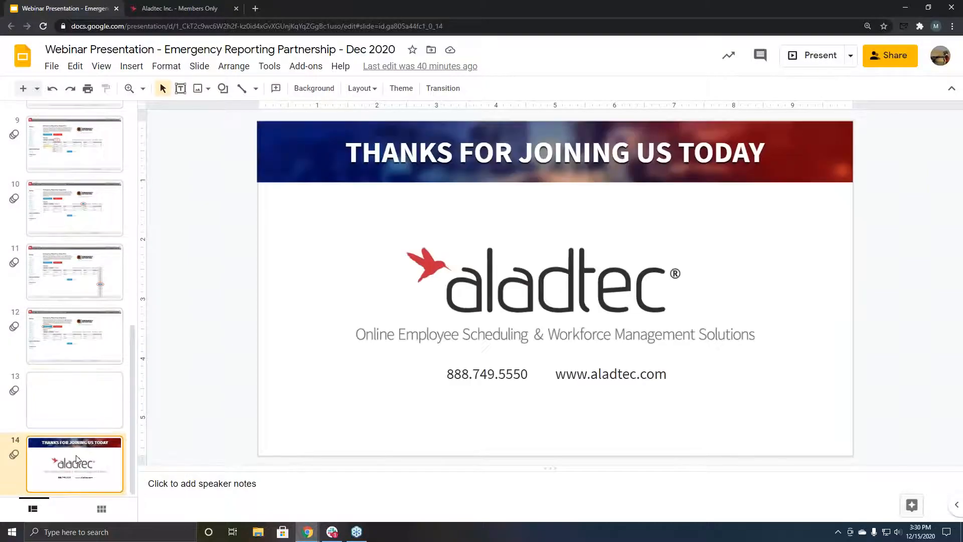
left_click(818, 58)
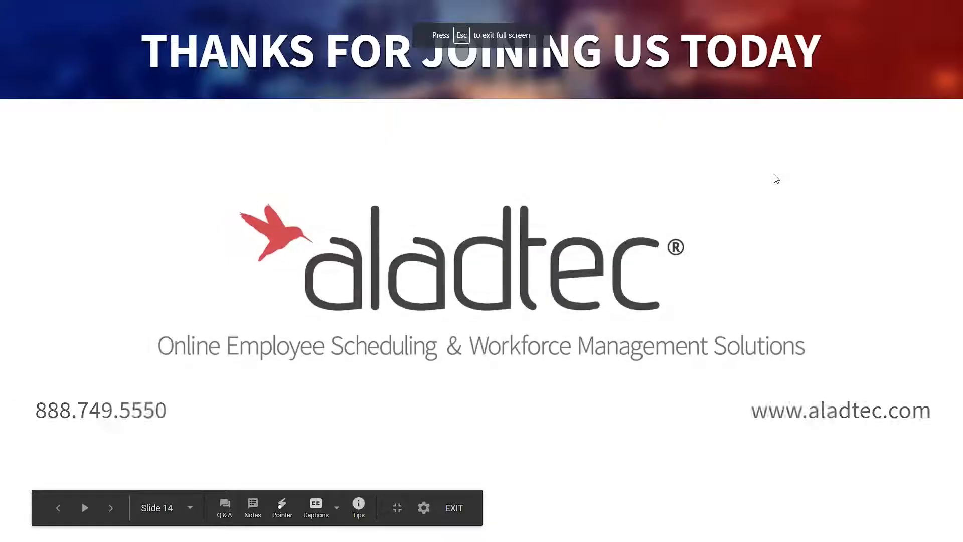